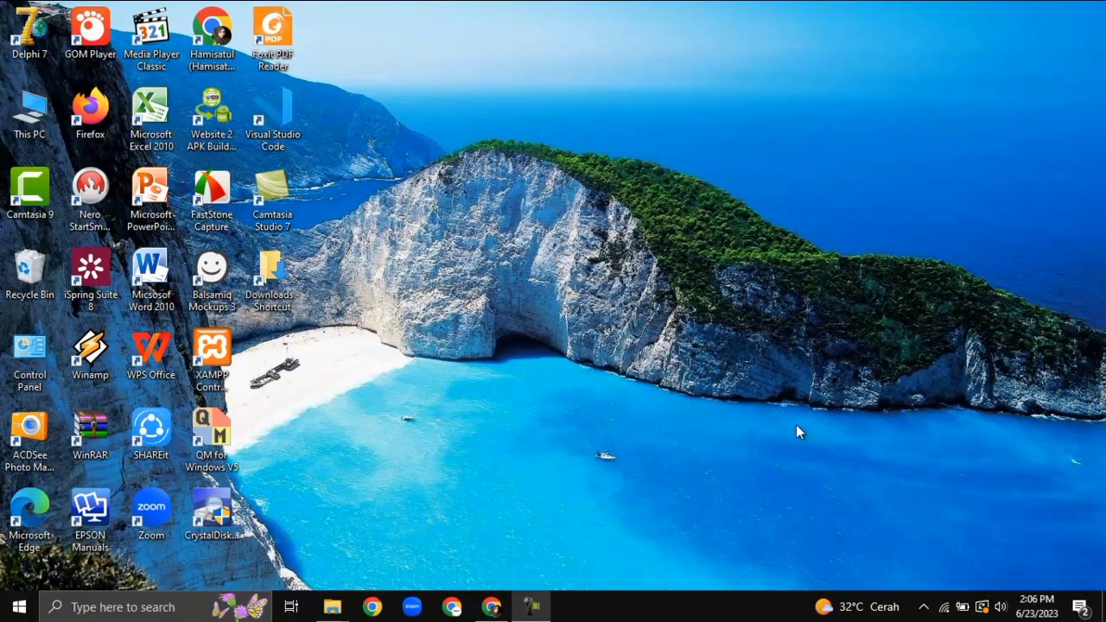
Open Microsoft Word, dismiss the activation wizard, apply the No Spacing style and enter the heading DAFTAR TABEL
{"action": "double_click", "coordinate": [172, 273]}
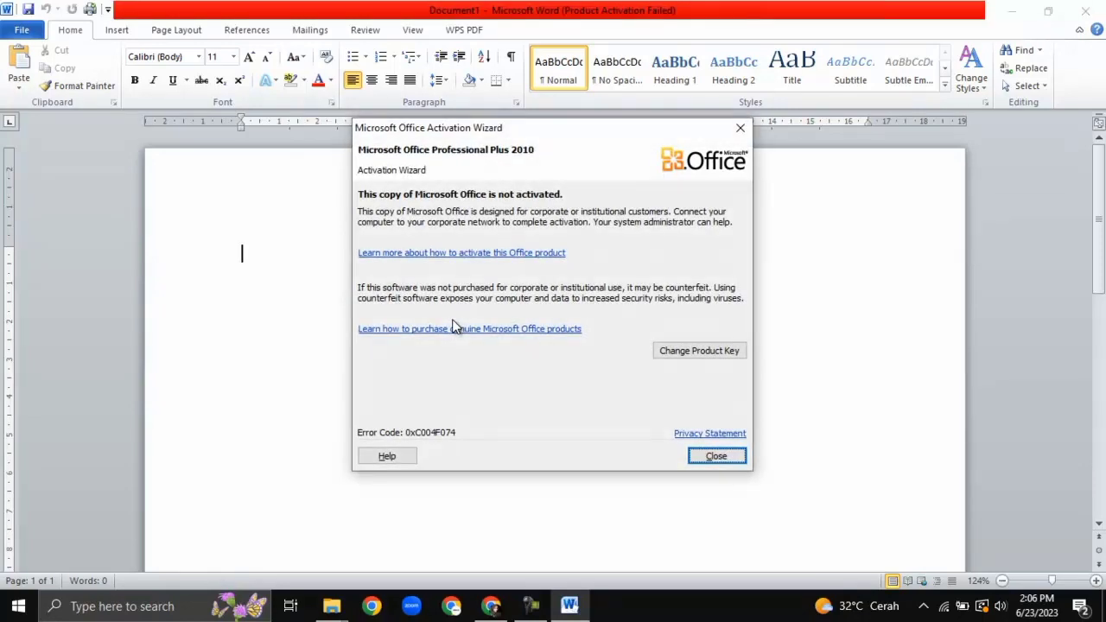
{"action": "left_click", "coordinate": [703, 459]}
{"action": "left_click", "coordinate": [620, 80]}
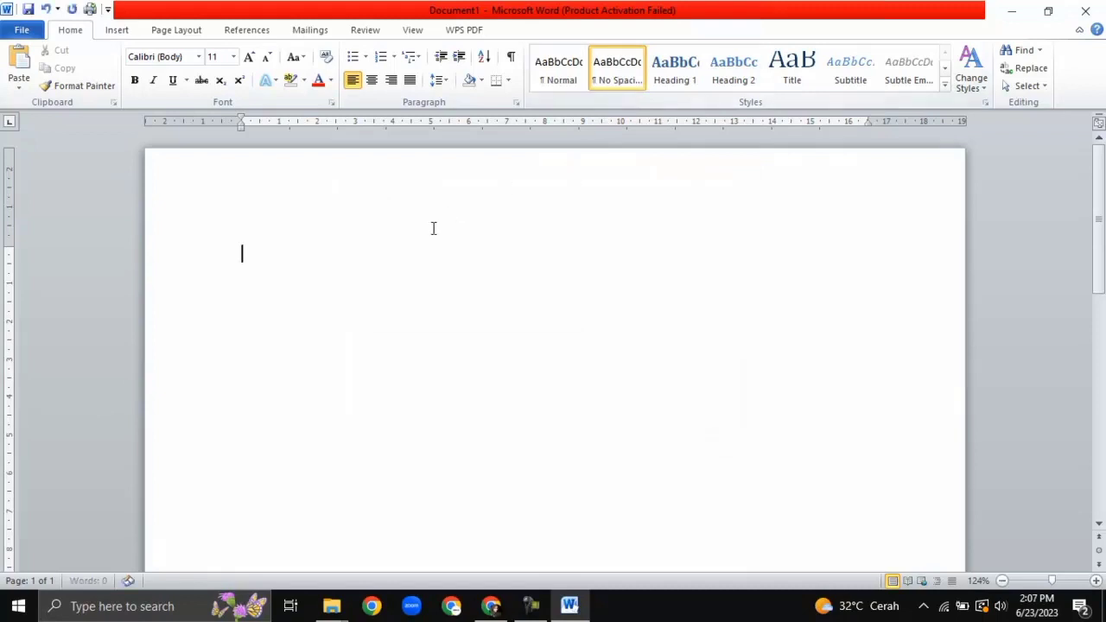
{"action": "type", "text": "DAFTAR TABEL"}
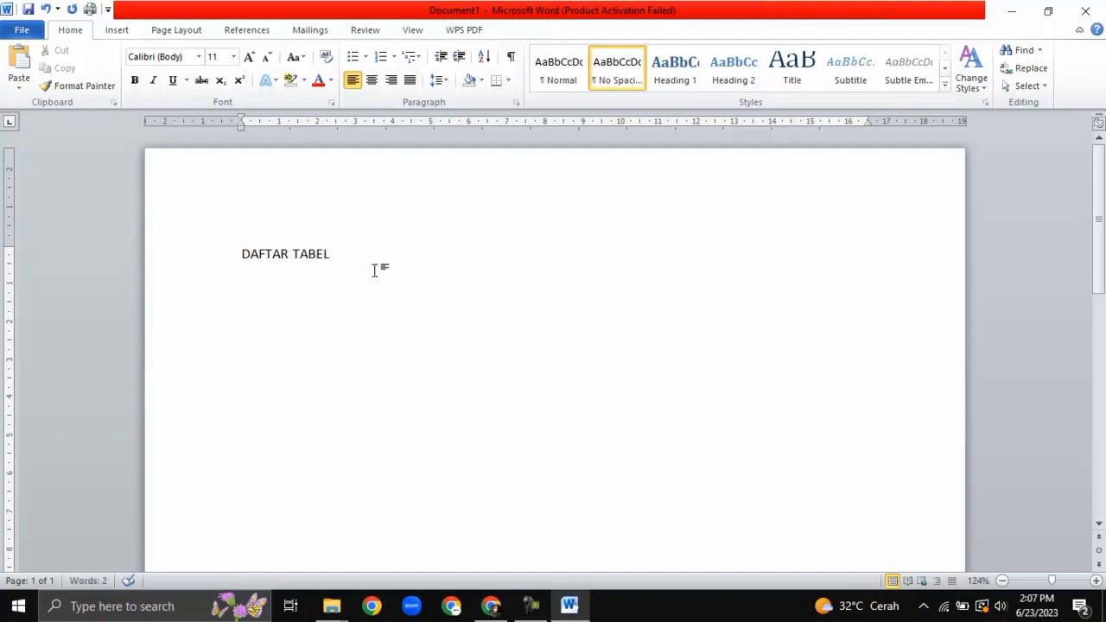
Center the DAFTAR TABEL heading and format it as bold Times New Roman, size 12
{"action": "left_click_drag", "start_coordinate": [374, 269], "coordinate": [247, 251]}
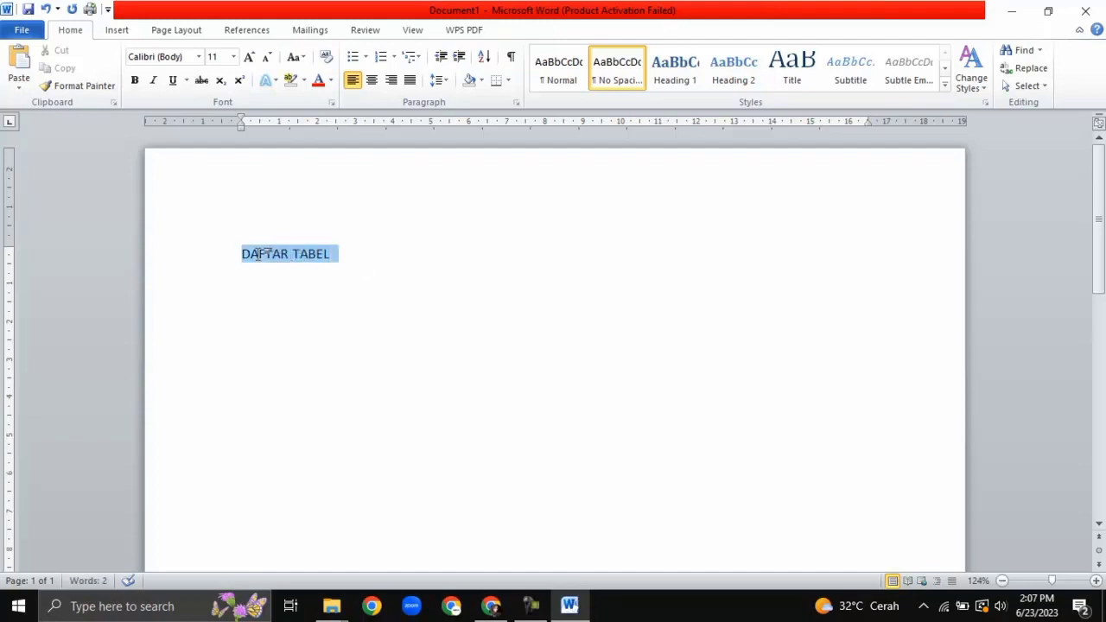
{"action": "left_click", "coordinate": [372, 80]}
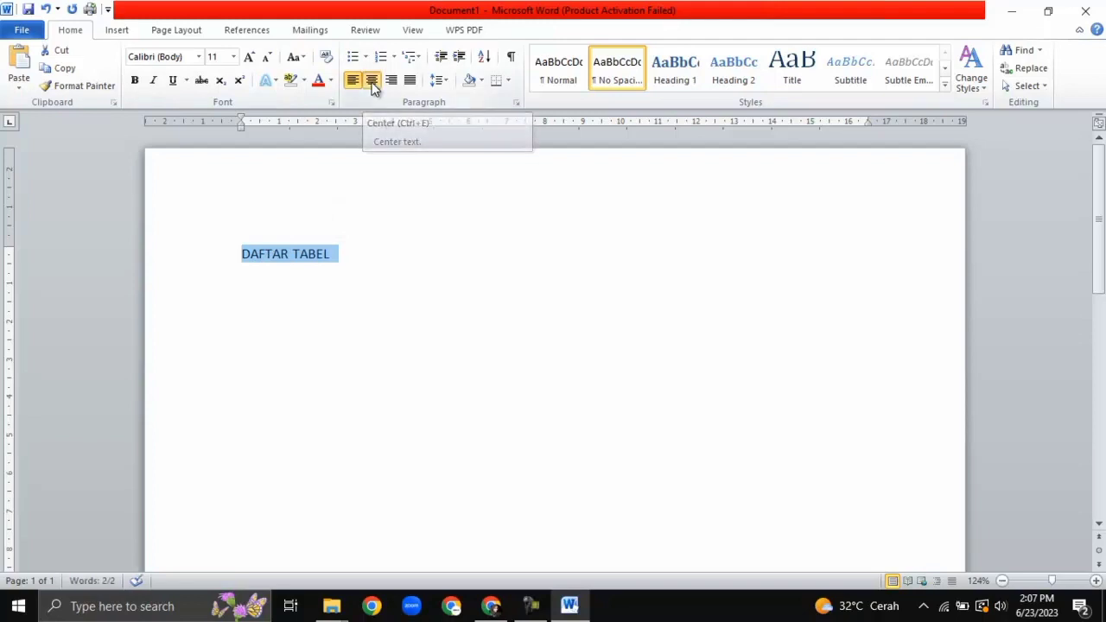
{"action": "left_click", "coordinate": [199, 59]}
{"action": "left_click", "coordinate": [192, 148]}
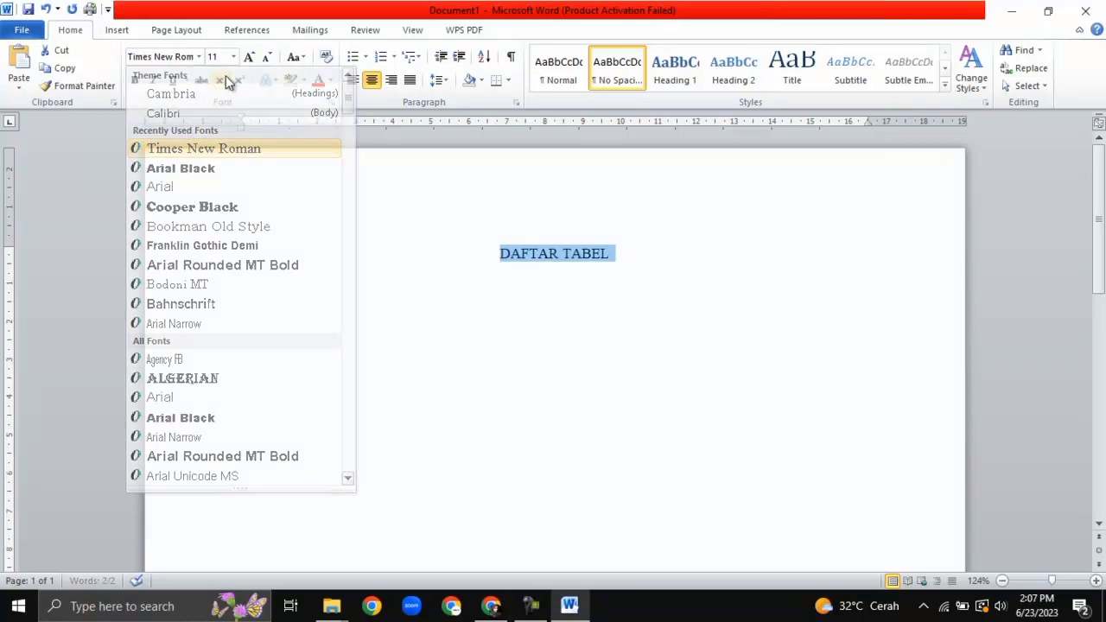
{"action": "left_click", "coordinate": [232, 57]}
{"action": "left_click", "coordinate": [226, 130]}
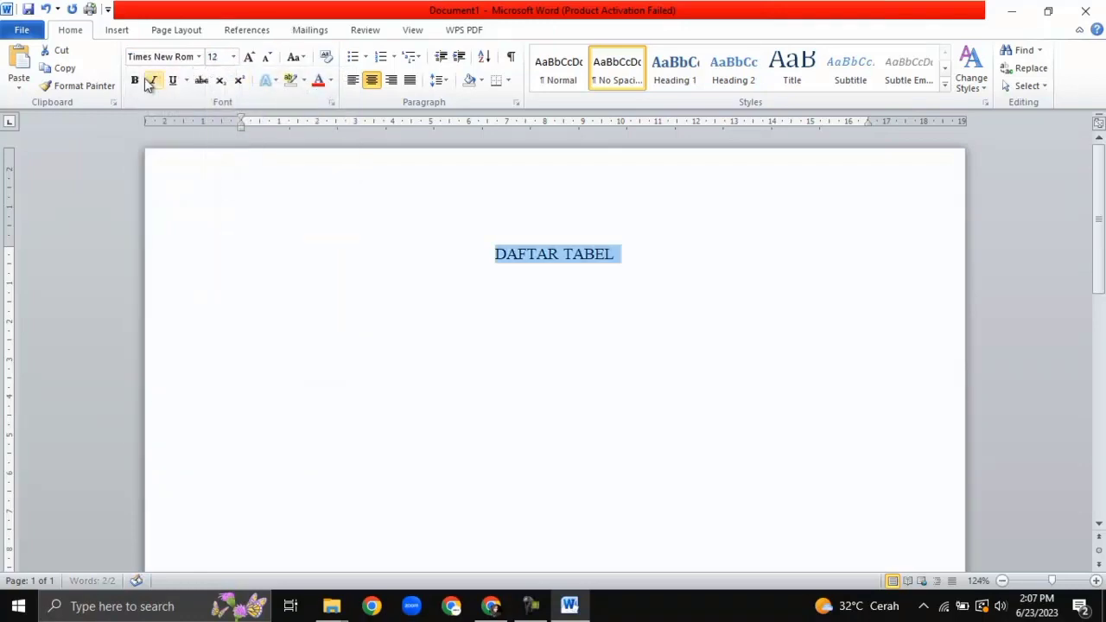
{"action": "left_click", "coordinate": [136, 80]}
{"action": "left_click", "coordinate": [632, 253]}
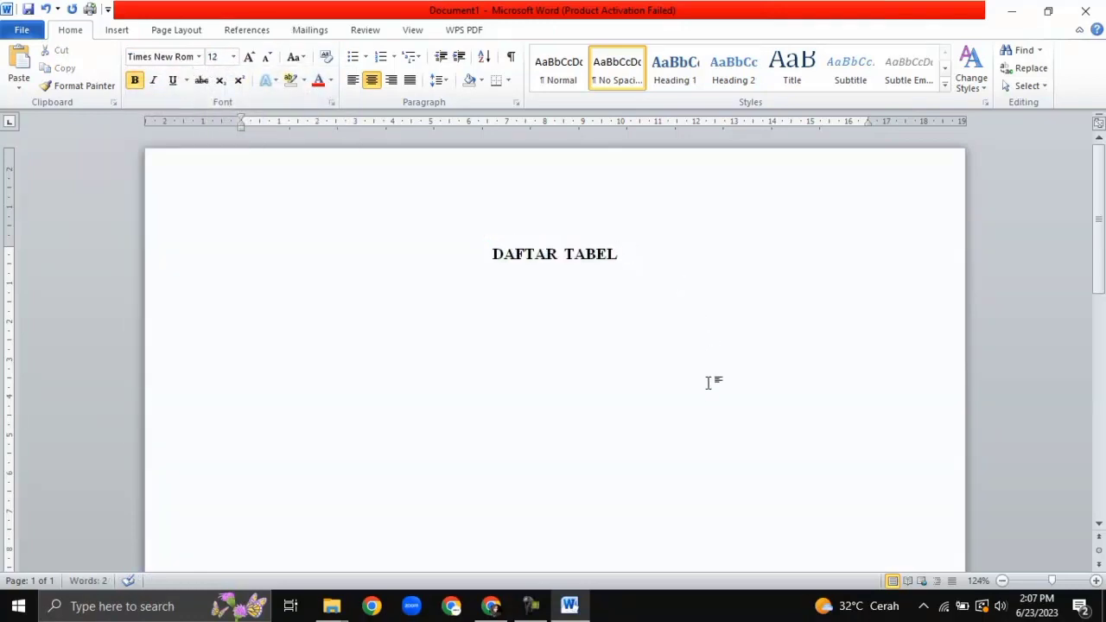
Insert a Next Page section break after the DAFTAR TABEL heading and enter BAB I on the new page
{"action": "scroll", "coordinate": [710, 385], "scroll_direction": "down", "scroll_amount": 3}
{"action": "scroll", "coordinate": [707, 406], "scroll_direction": "down", "scroll_amount": 5}
{"action": "scroll", "coordinate": [708, 421], "scroll_direction": "up", "scroll_amount": 8}
{"action": "left_click", "coordinate": [121, 30]}
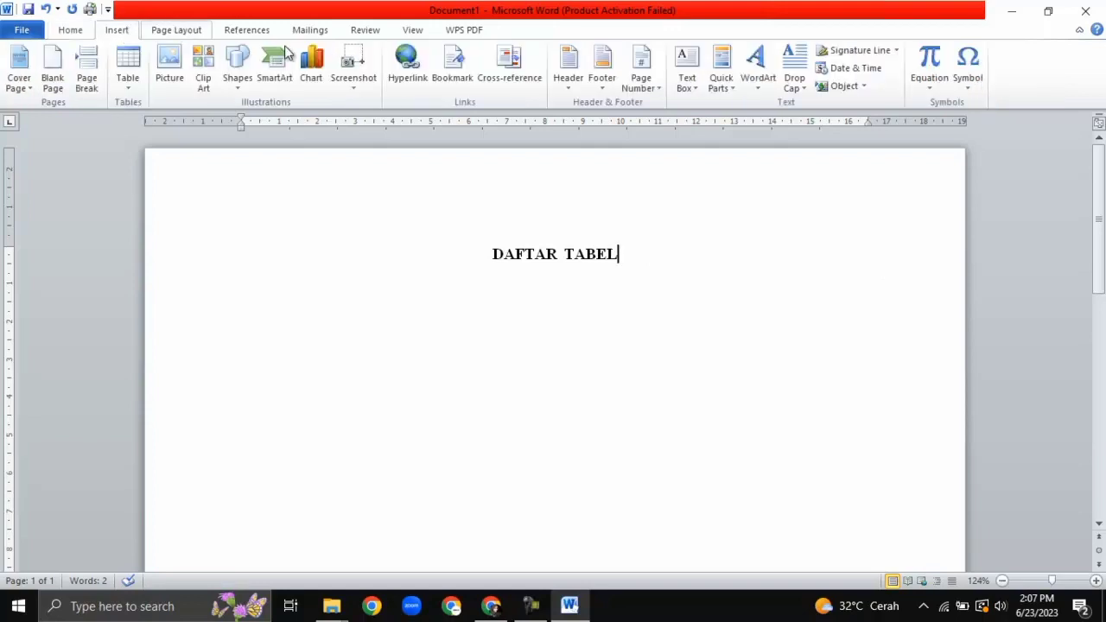
{"action": "left_click", "coordinate": [177, 30]}
{"action": "left_click", "coordinate": [302, 51]}
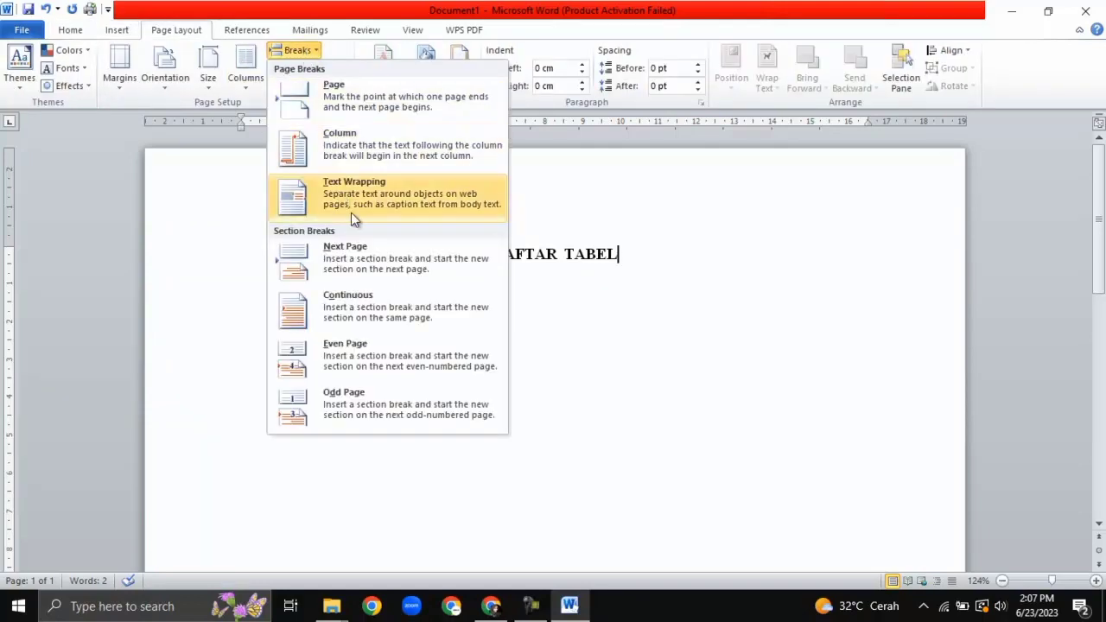
{"action": "left_click", "coordinate": [380, 273]}
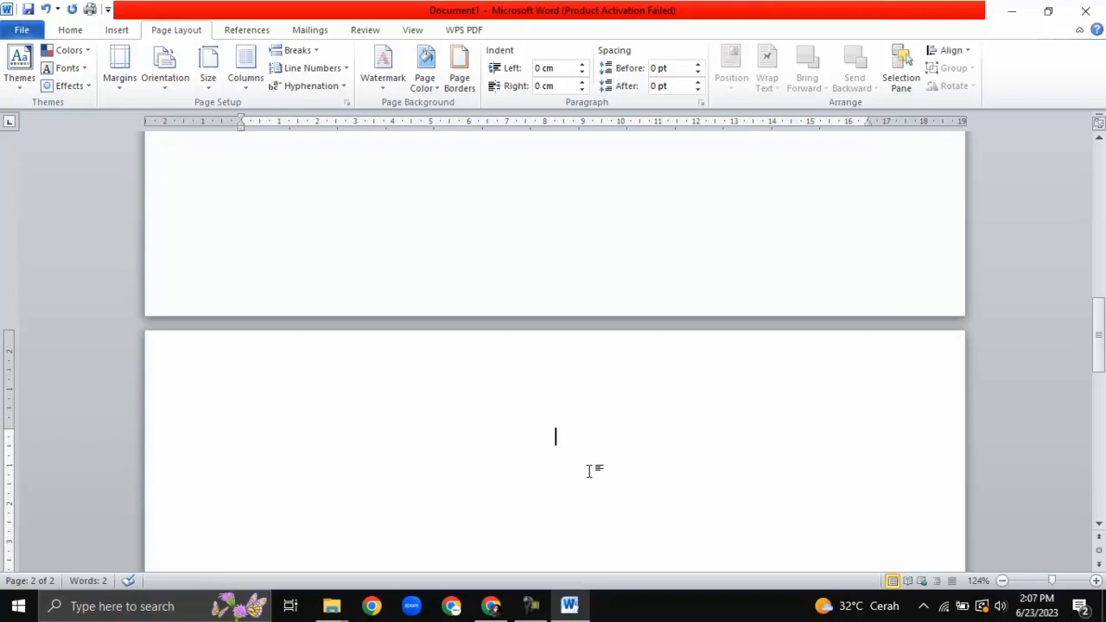
{"action": "type", "text": "BAB I"}
Insert a Next Page section break after BAB I and enter BAB II on the third page
{"action": "left_click", "coordinate": [298, 50]}
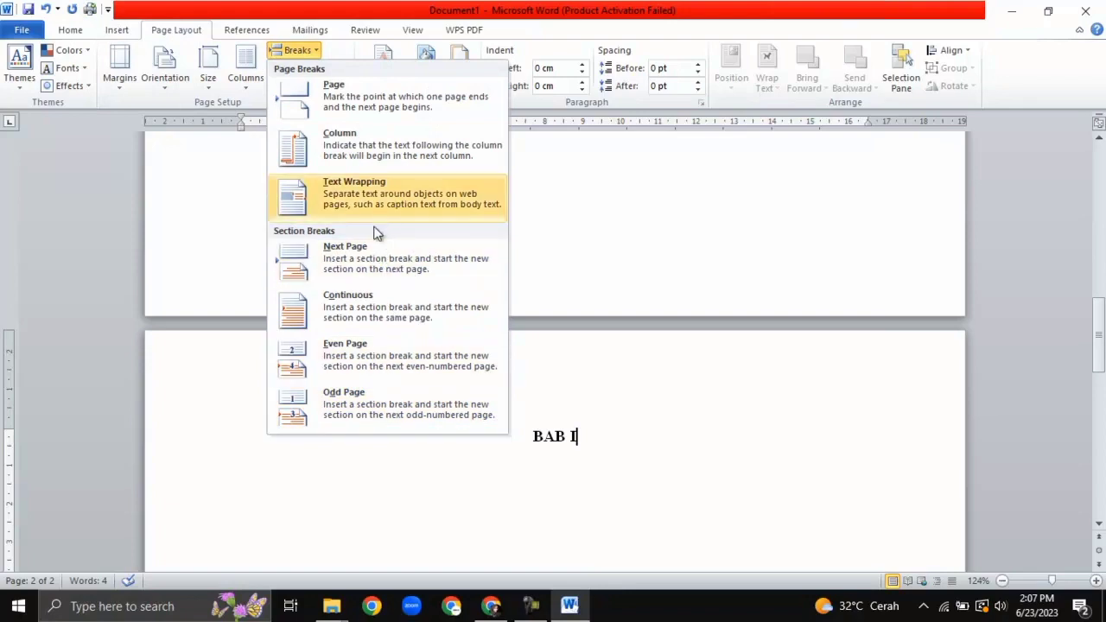
{"action": "left_click", "coordinate": [370, 257]}
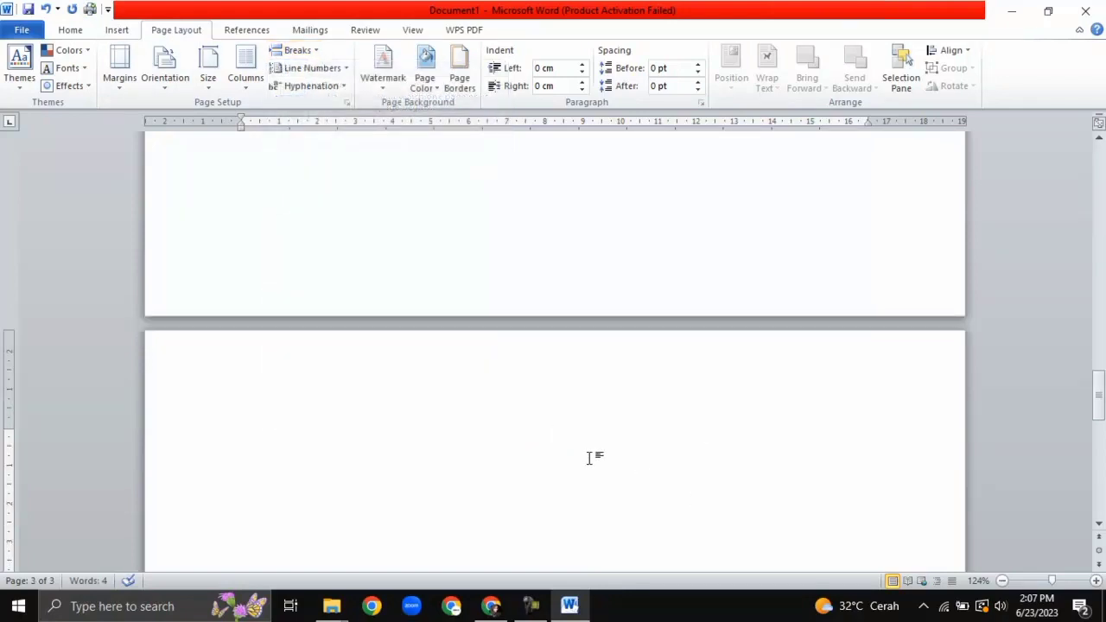
{"action": "type", "text": "BAB II"}
Add a new line below the BAB I heading and insert a 5x5 table there
{"action": "scroll", "coordinate": [579, 462], "scroll_direction": "up", "scroll_amount": 15}
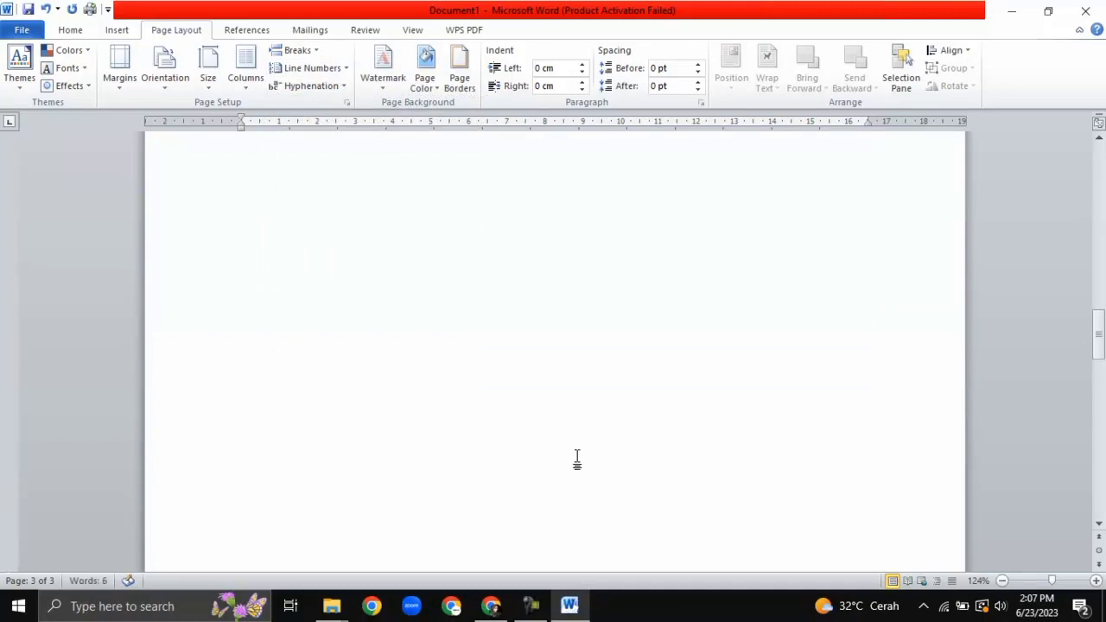
{"action": "left_click", "coordinate": [640, 358]}
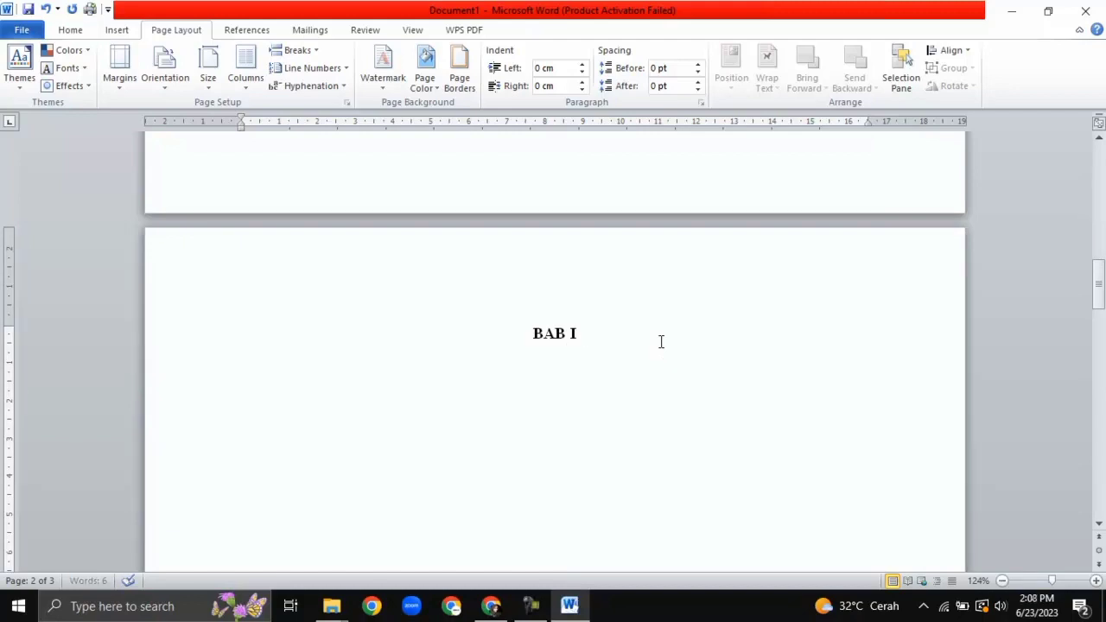
{"action": "key", "text": "Return"}
{"action": "left_click", "coordinate": [115, 31]}
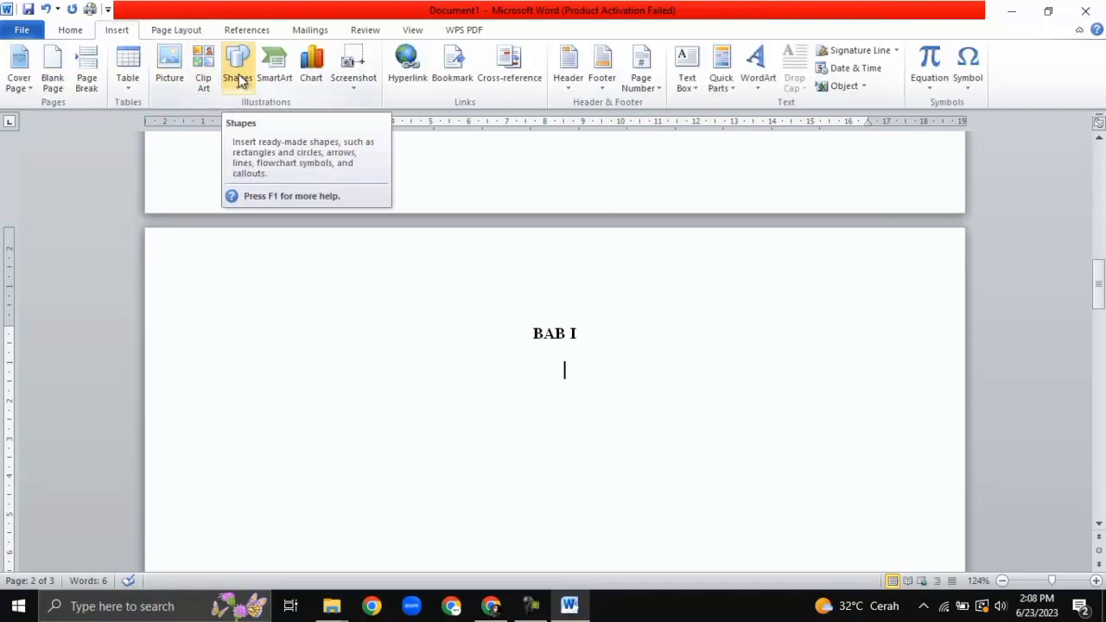
{"action": "left_click", "coordinate": [127, 81]}
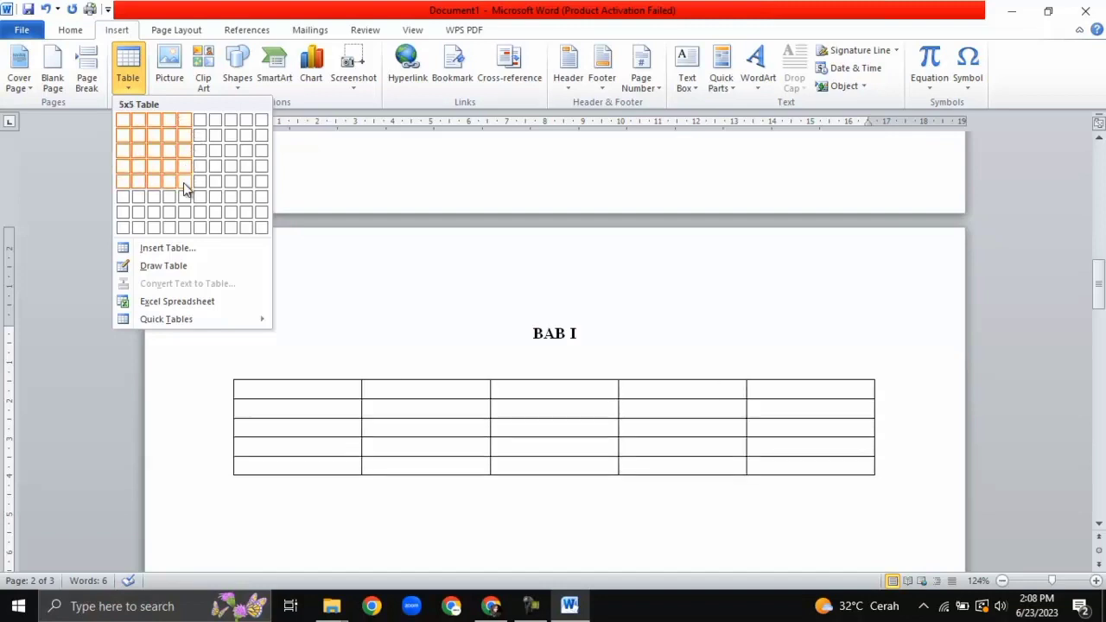
{"action": "left_click", "coordinate": [183, 182]}
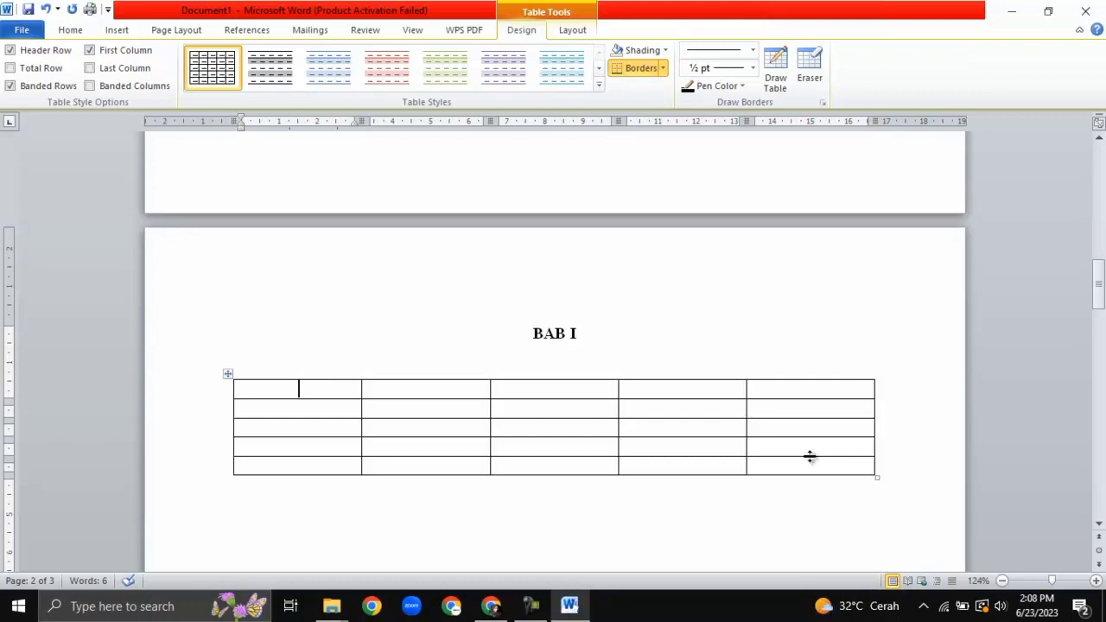
Enter Tabel A in the first cell of the table under BAB I
{"action": "scroll", "coordinate": [345, 390], "scroll_direction": "down", "scroll_amount": 1}
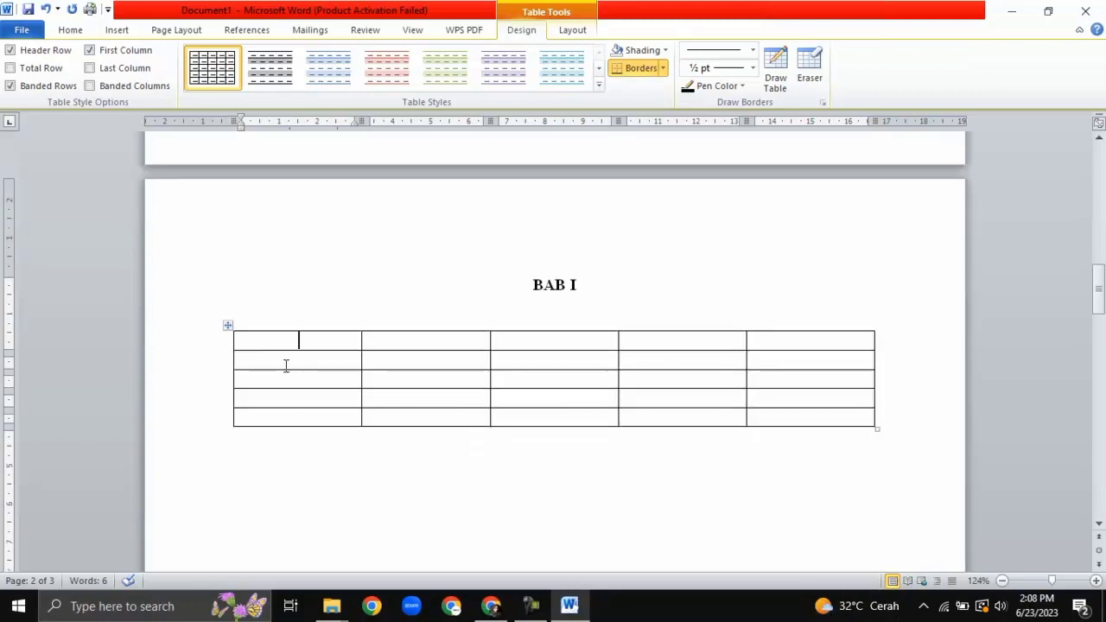
{"action": "type", "text": "tab"}
{"action": "key", "text": "BackSpace"}
{"action": "key", "text": "BackSpace"}
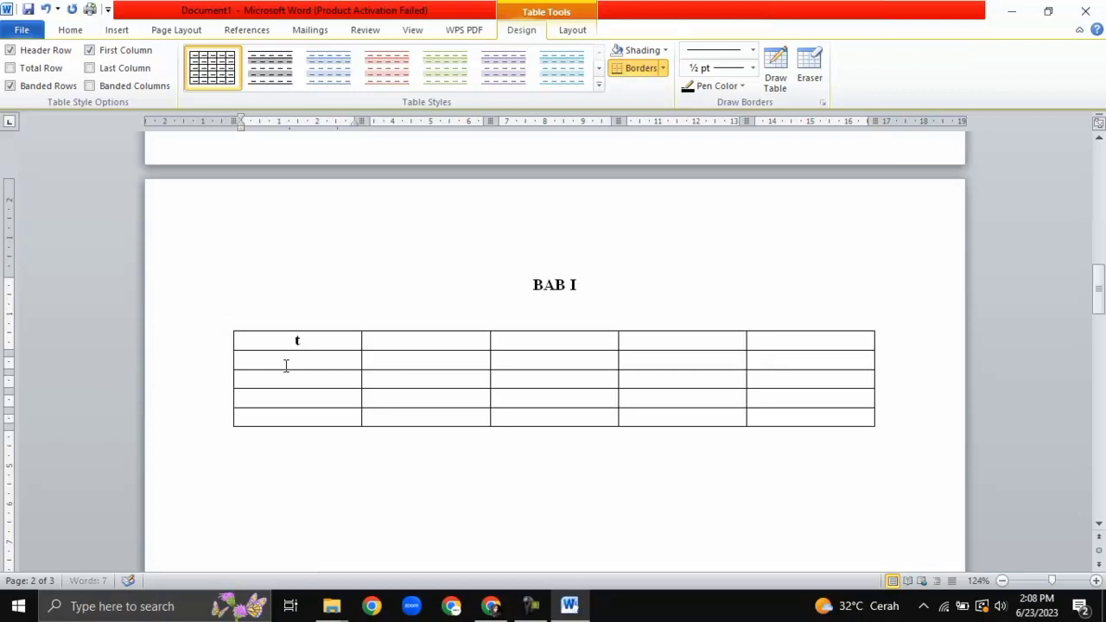
{"action": "key", "text": "BackSpace"}
{"action": "type", "text": "Tb"}
{"action": "key", "text": "BackSpace"}
{"action": "type", "text": "abel 1"}
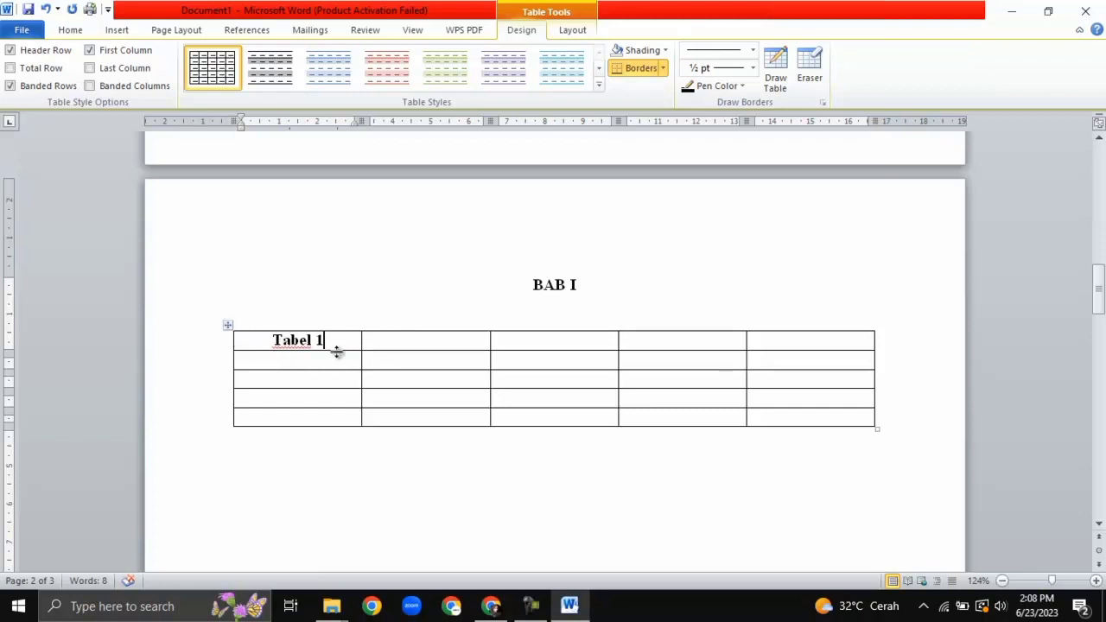
{"action": "key", "text": "BackSpace"}
{"action": "type", "text": "A"}
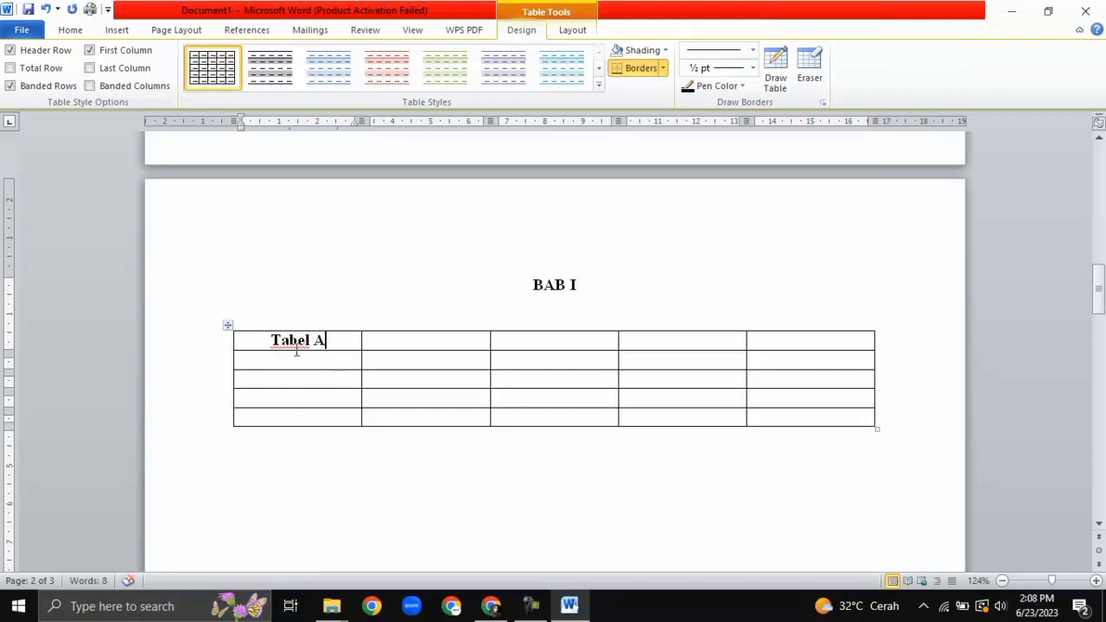
Copy the whole Tabel A table and paste a duplicate beneath it on the BAB I page
{"action": "left_click", "coordinate": [757, 460]}
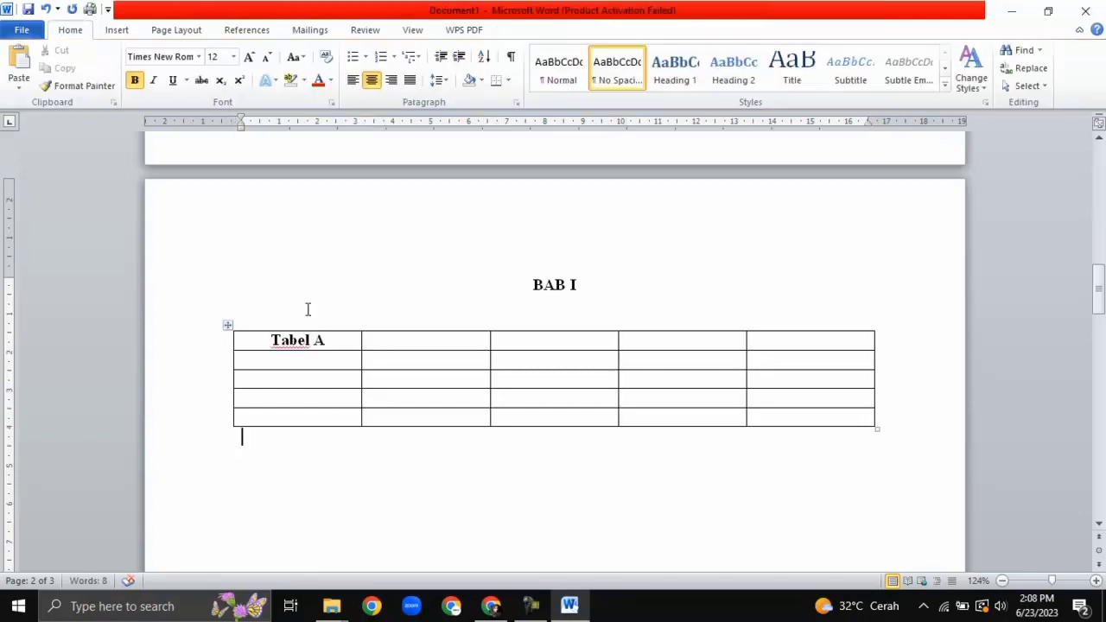
{"action": "left_click", "coordinate": [227, 329]}
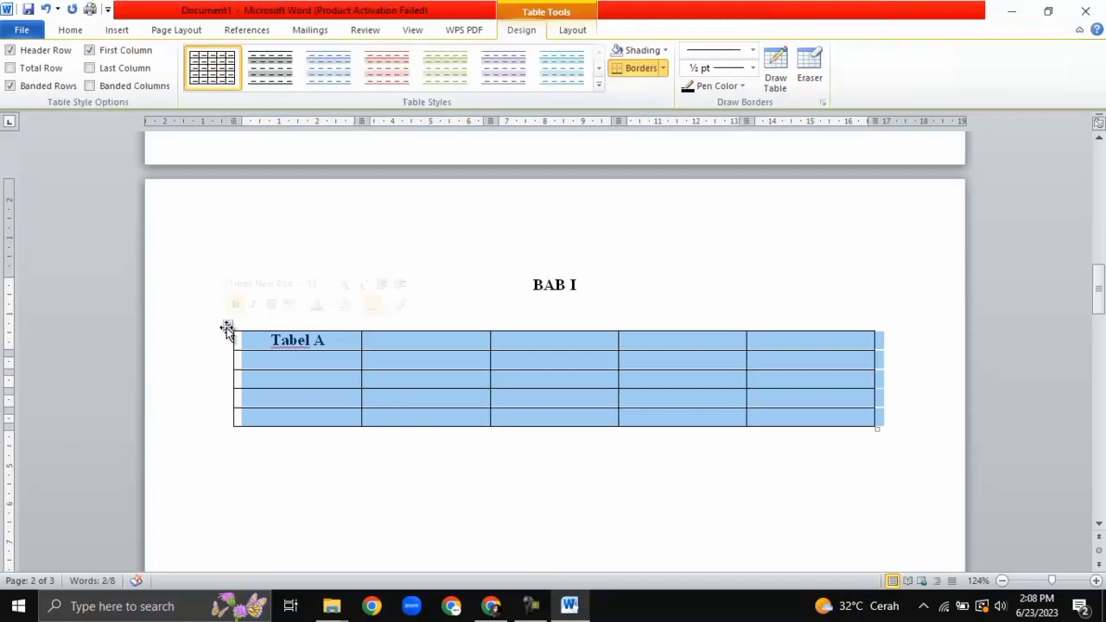
{"action": "right_click", "coordinate": [228, 332]}
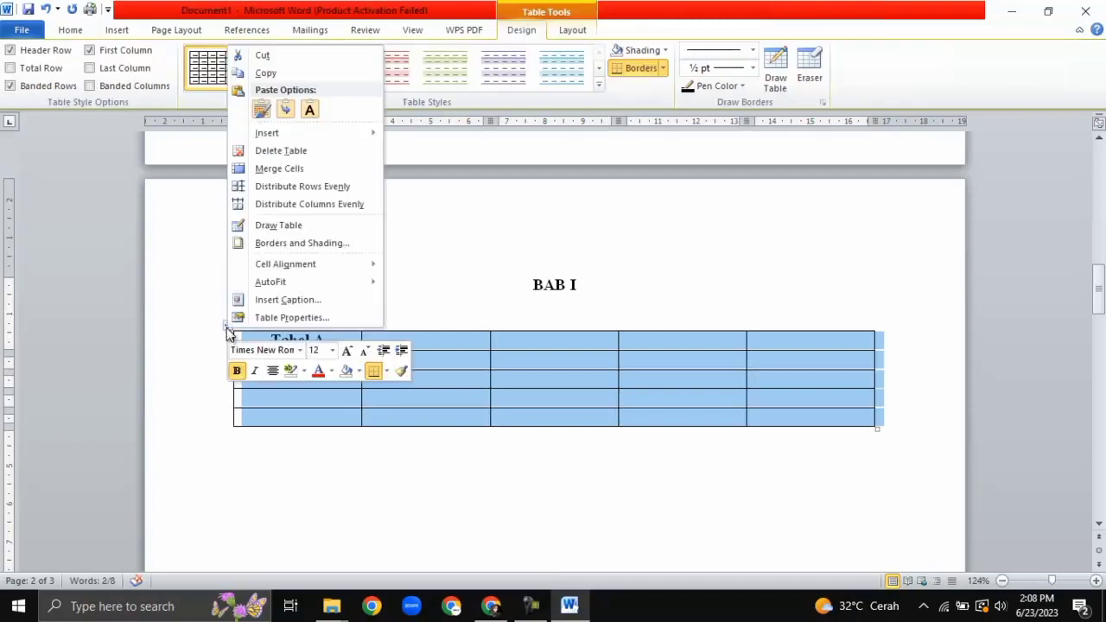
{"action": "left_click", "coordinate": [260, 76]}
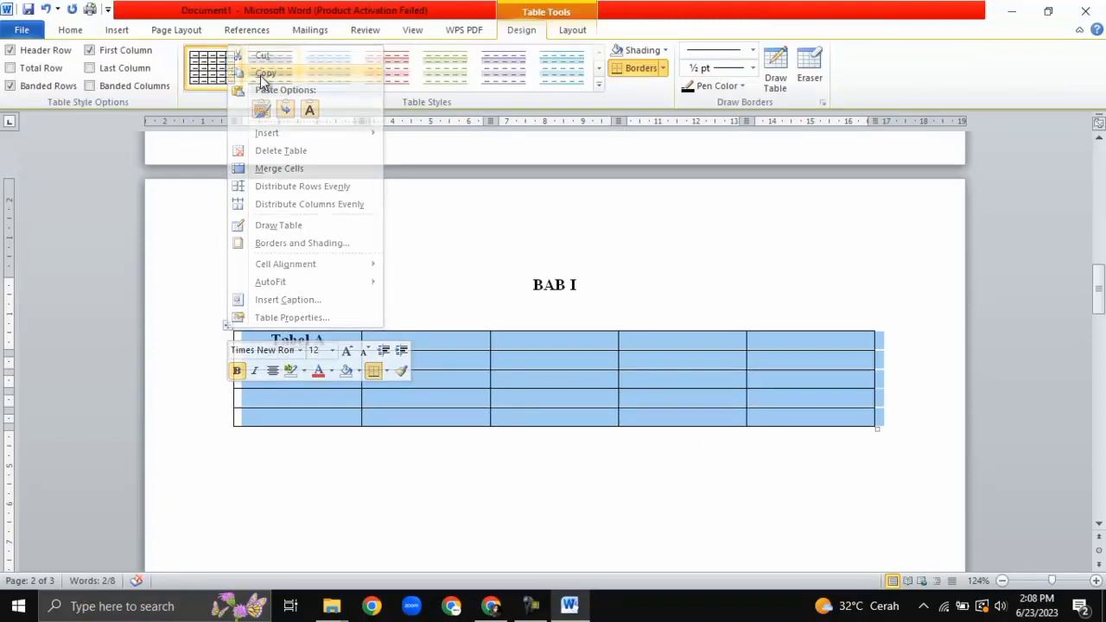
{"action": "left_click", "coordinate": [248, 444]}
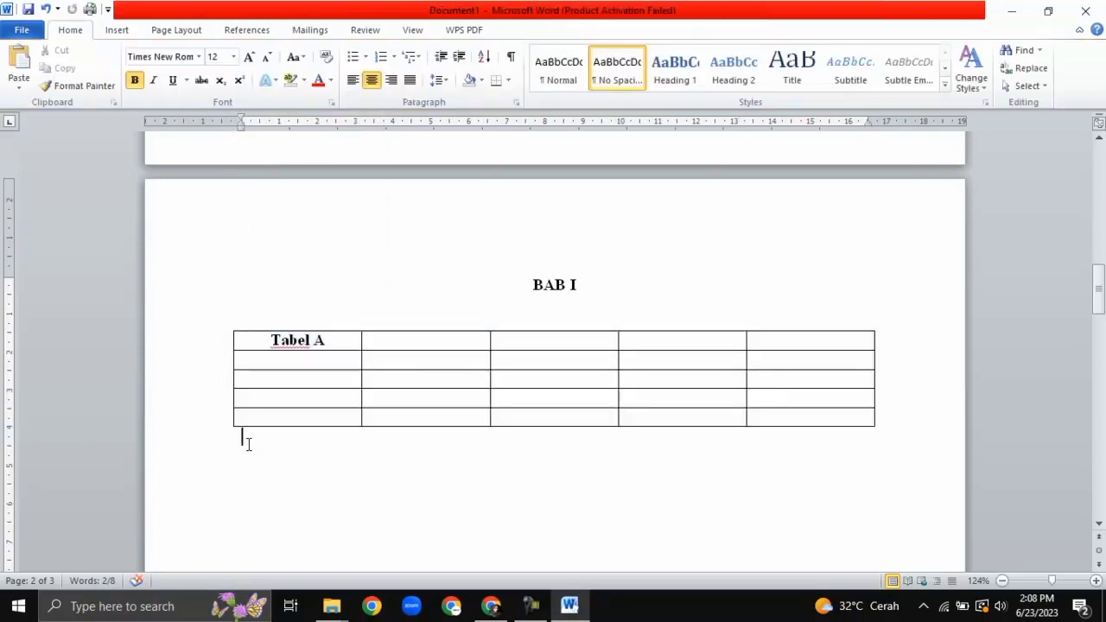
{"action": "key", "text": "ctrl+e"}
{"action": "key", "text": "ctrl+v"}
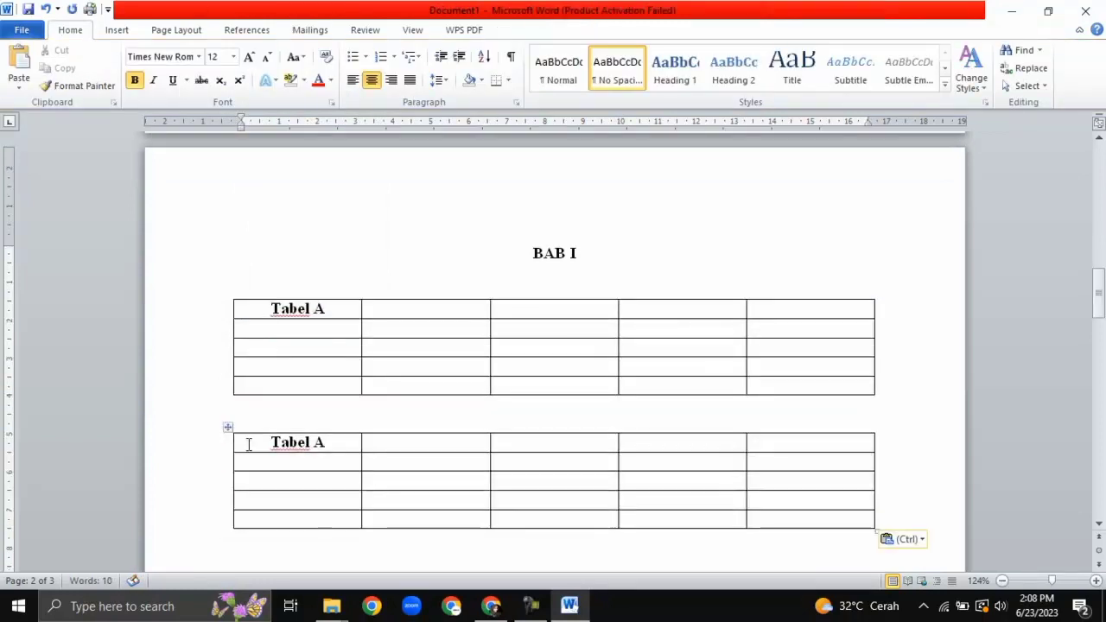
Paste three more copies of the Tabel A table, one below another, on the BAB I page
{"action": "key", "text": "Return"}
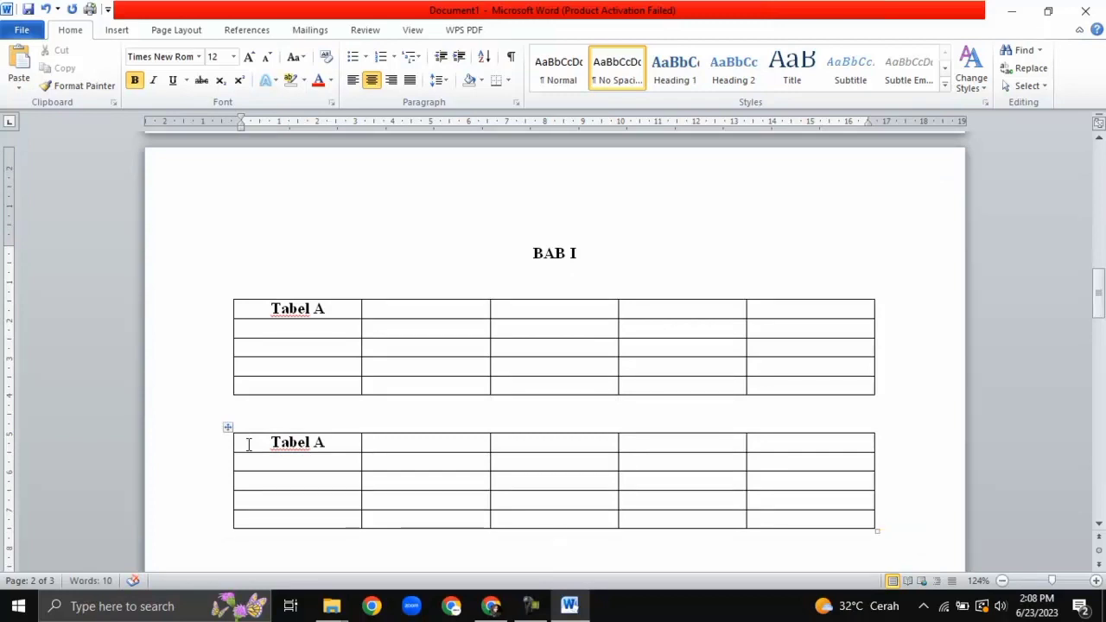
{"action": "key", "text": "ctrl+v"}
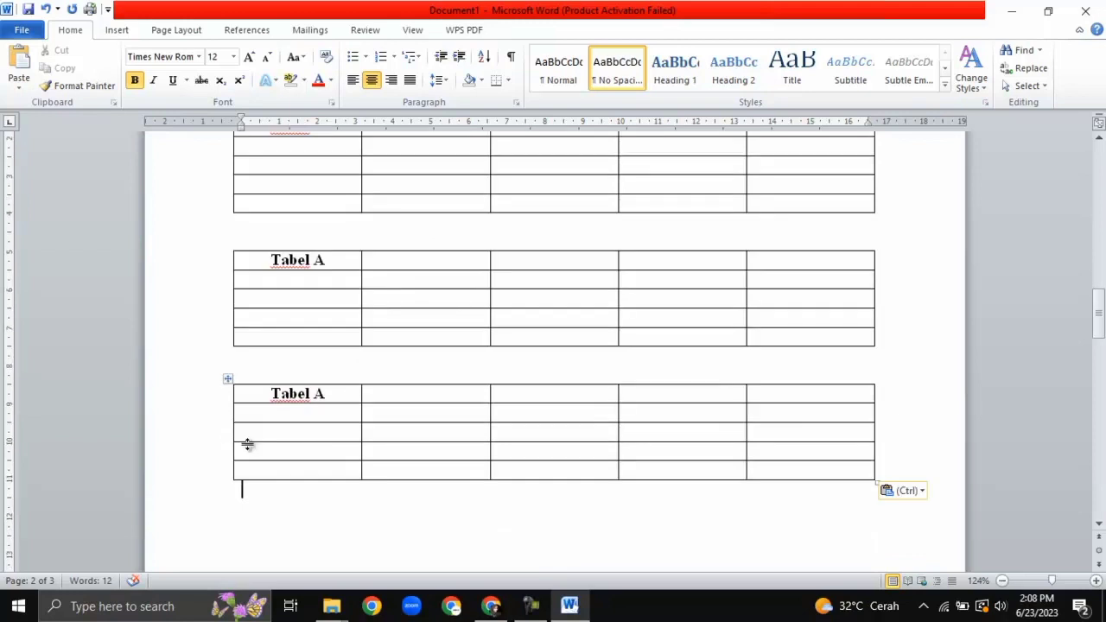
{"action": "key", "text": "Escape"}
{"action": "key", "text": "Return"}
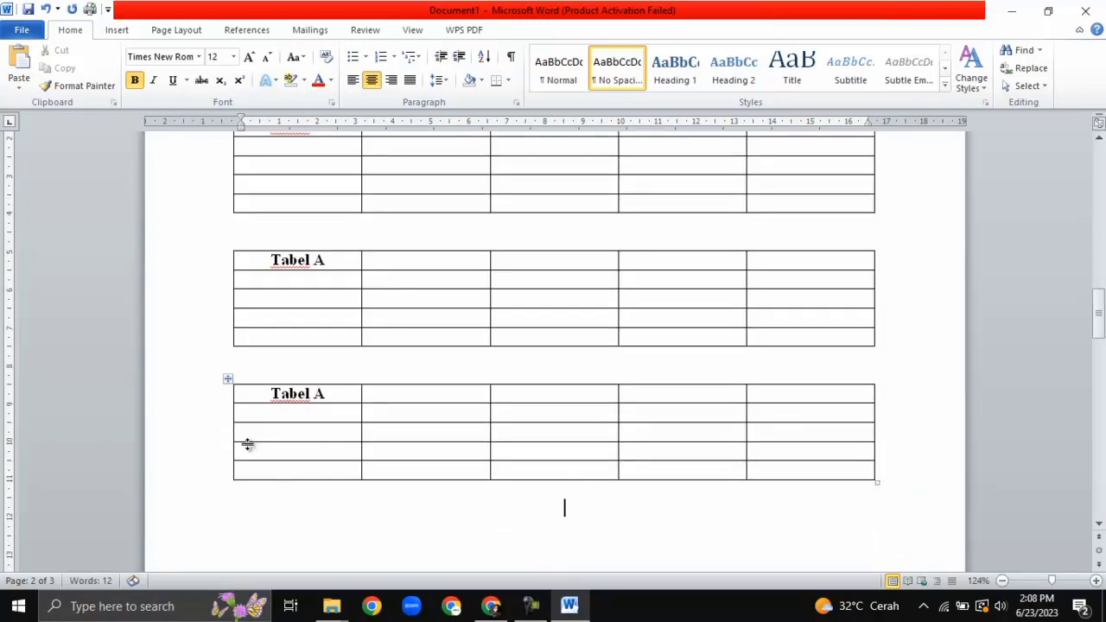
{"action": "key", "text": "ctrl+v"}
{"action": "scroll", "coordinate": [247, 426], "scroll_direction": "down", "scroll_amount": 5}
{"action": "scroll", "coordinate": [247, 427], "scroll_direction": "up", "scroll_amount": 10}
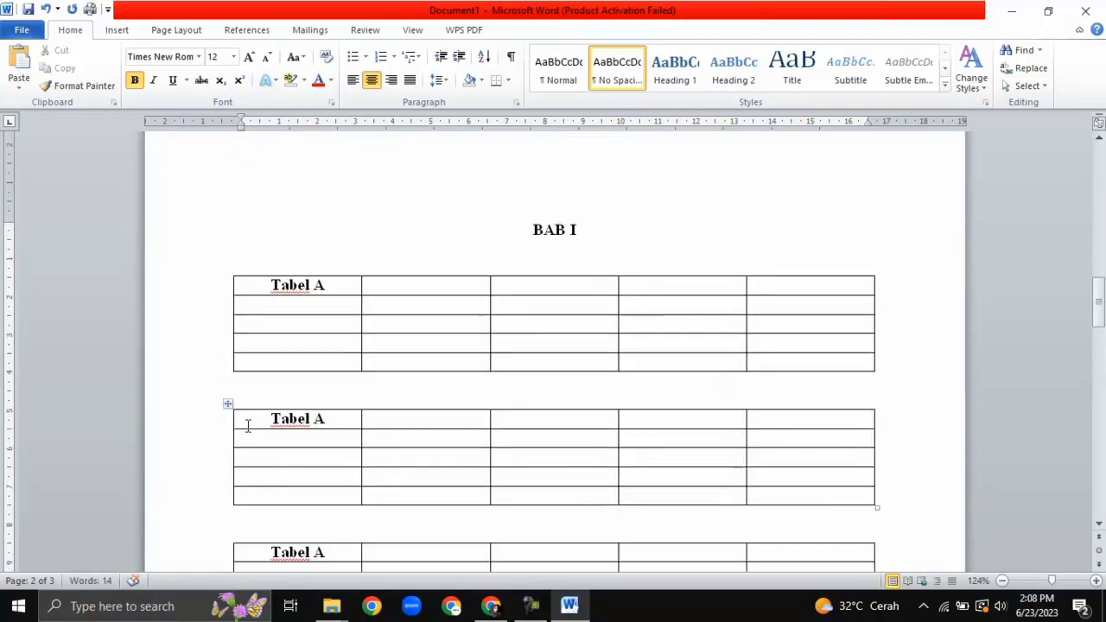
{"action": "scroll", "coordinate": [247, 425], "scroll_direction": "up", "scroll_amount": 3}
{"action": "scroll", "coordinate": [247, 424], "scroll_direction": "down", "scroll_amount": 10}
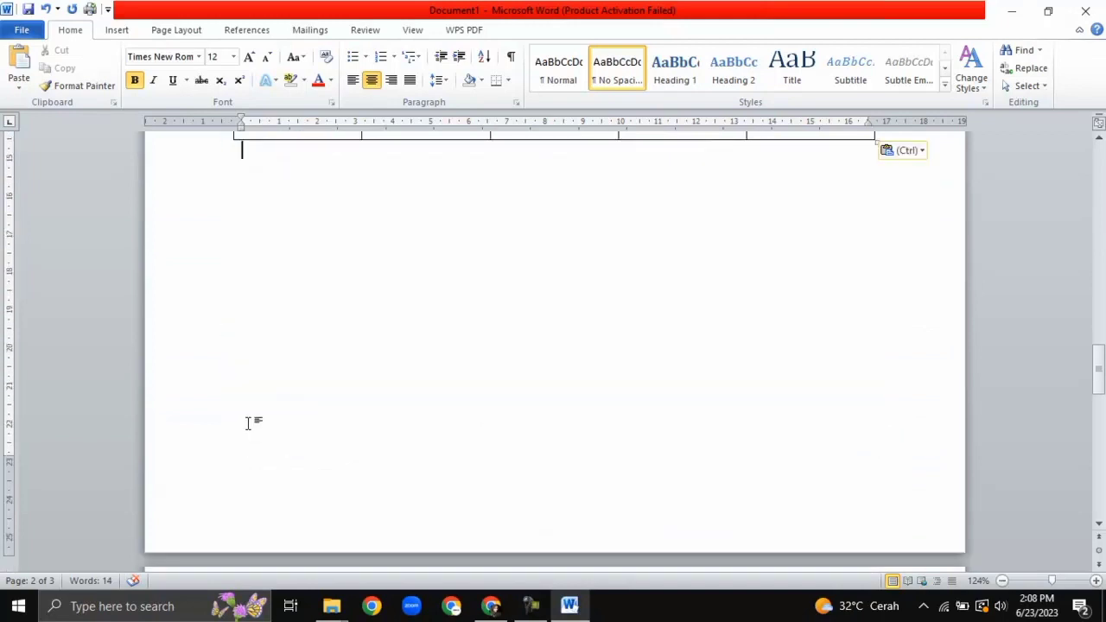
{"action": "scroll", "coordinate": [247, 424], "scroll_direction": "up", "scroll_amount": 3}
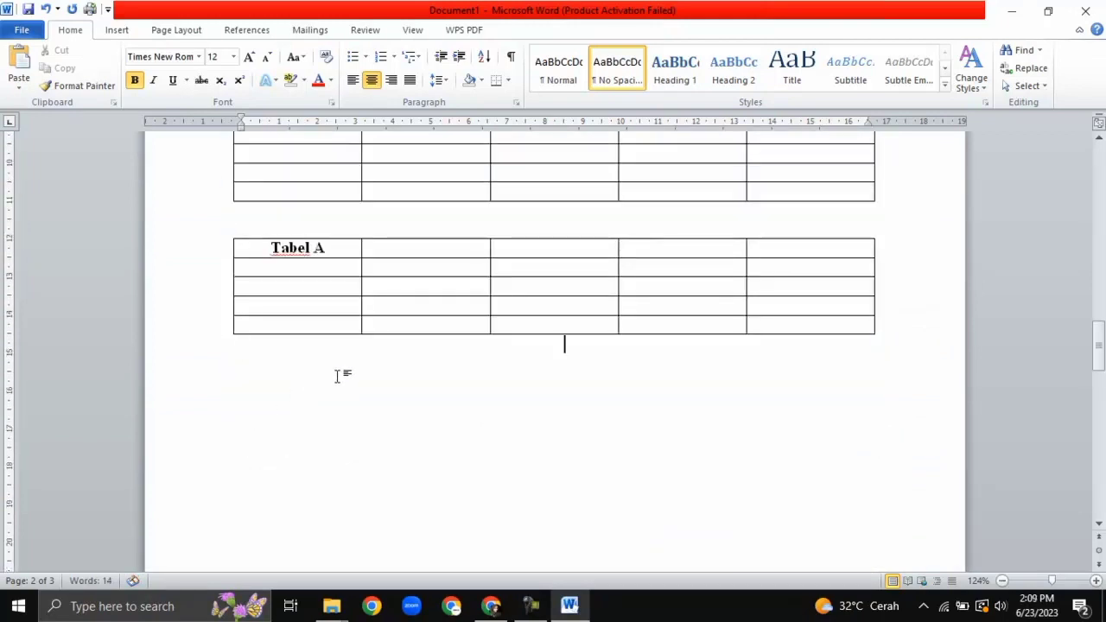
{"action": "key", "text": "ctrl+v"}
{"action": "scroll", "coordinate": [369, 372], "scroll_direction": "up", "scroll_amount": 10}
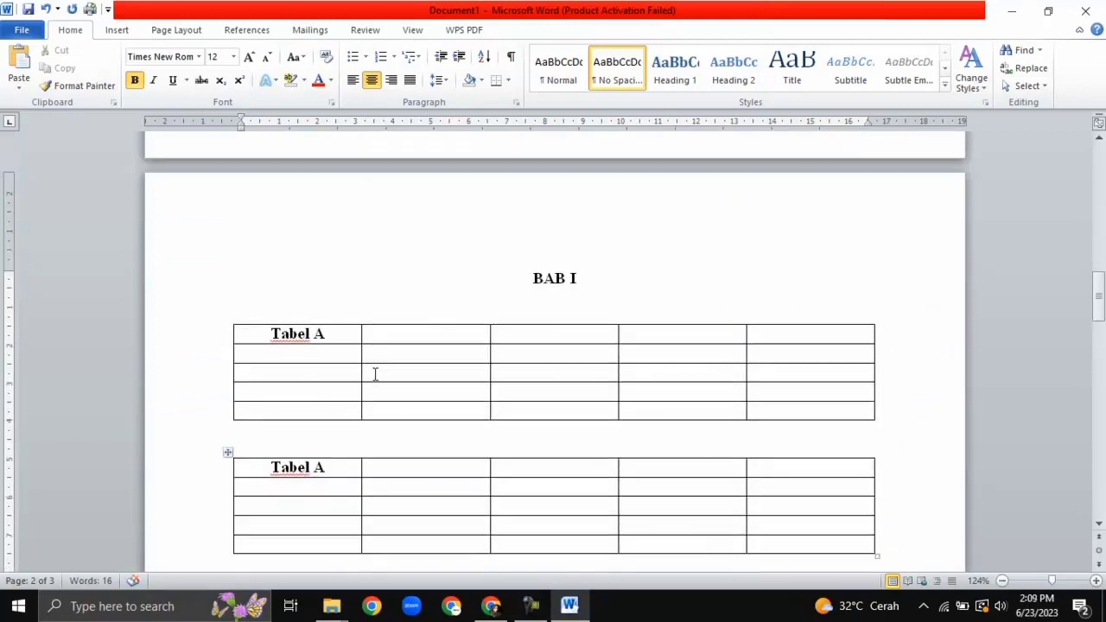
Rename the second table on the BAB I page to Tabel B and the third to Tabel C in their first cells
{"action": "left_click", "coordinate": [335, 474]}
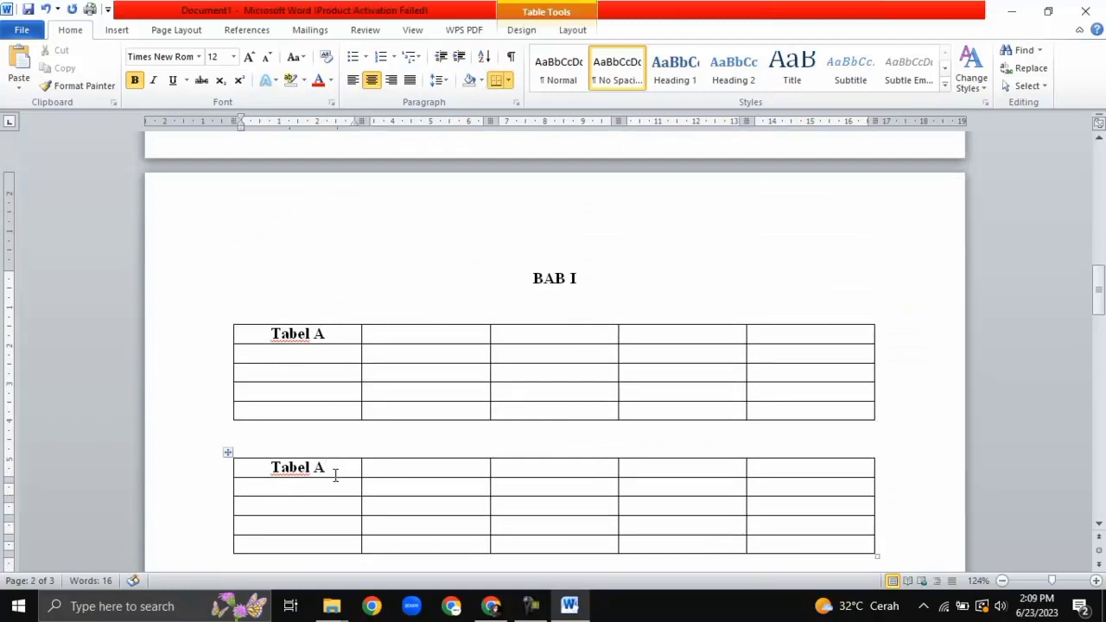
{"action": "key", "text": "BackSpace"}
{"action": "type", "text": "B"}
{"action": "scroll", "coordinate": [335, 474], "scroll_direction": "down", "scroll_amount": 3}
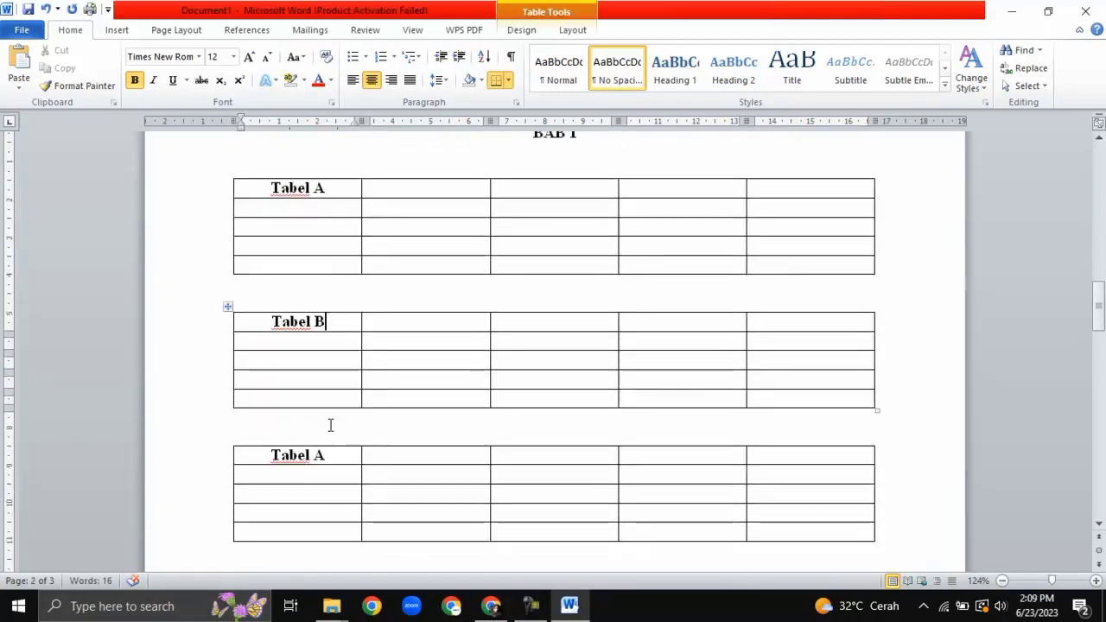
{"action": "left_click", "coordinate": [334, 452]}
{"action": "key", "text": "BackSpace"}
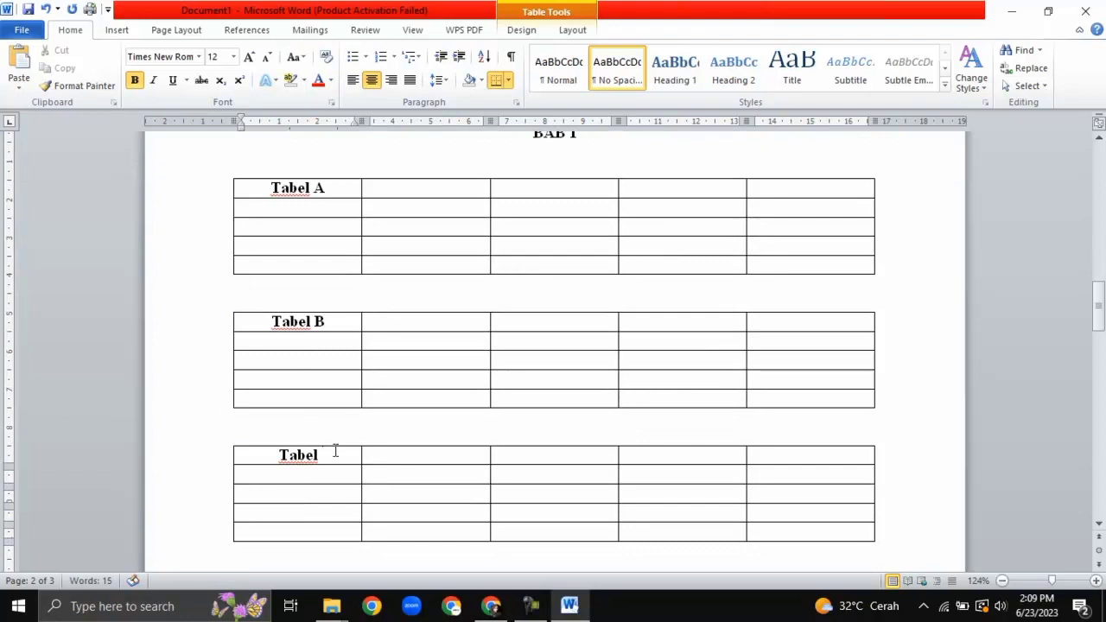
{"action": "type", "text": "C"}
Change the first-cell text of the fourth table to Tabel D and of the fifth table to Tabel E
{"action": "scroll", "coordinate": [334, 452], "scroll_direction": "down", "scroll_amount": 5}
{"action": "left_click", "coordinate": [336, 345]}
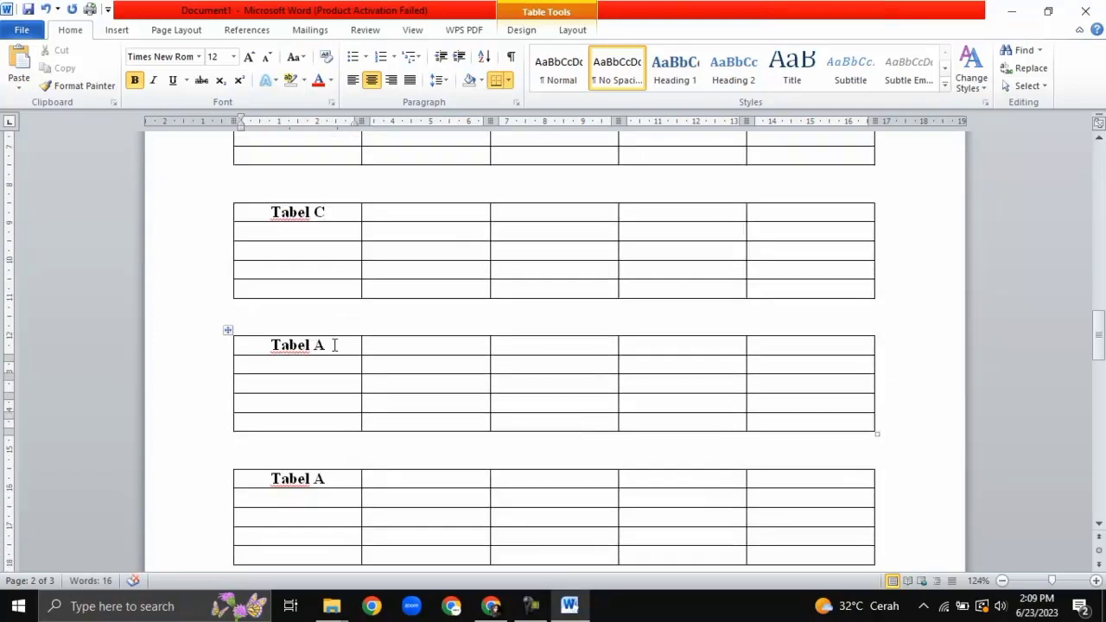
{"action": "key", "text": "BackSpace"}
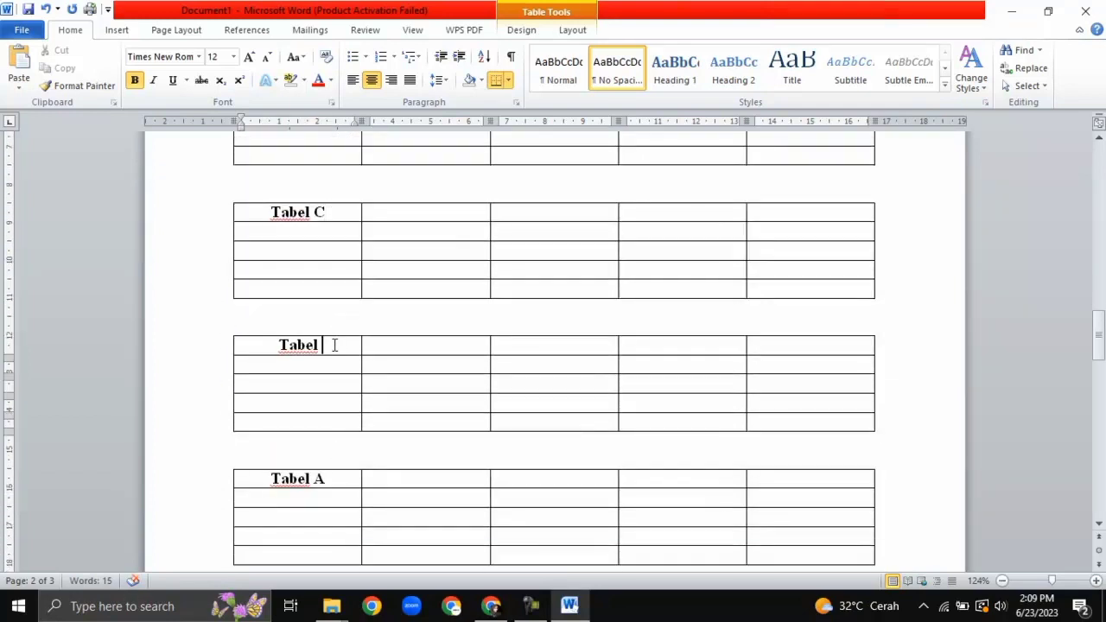
{"action": "type", "text": "D"}
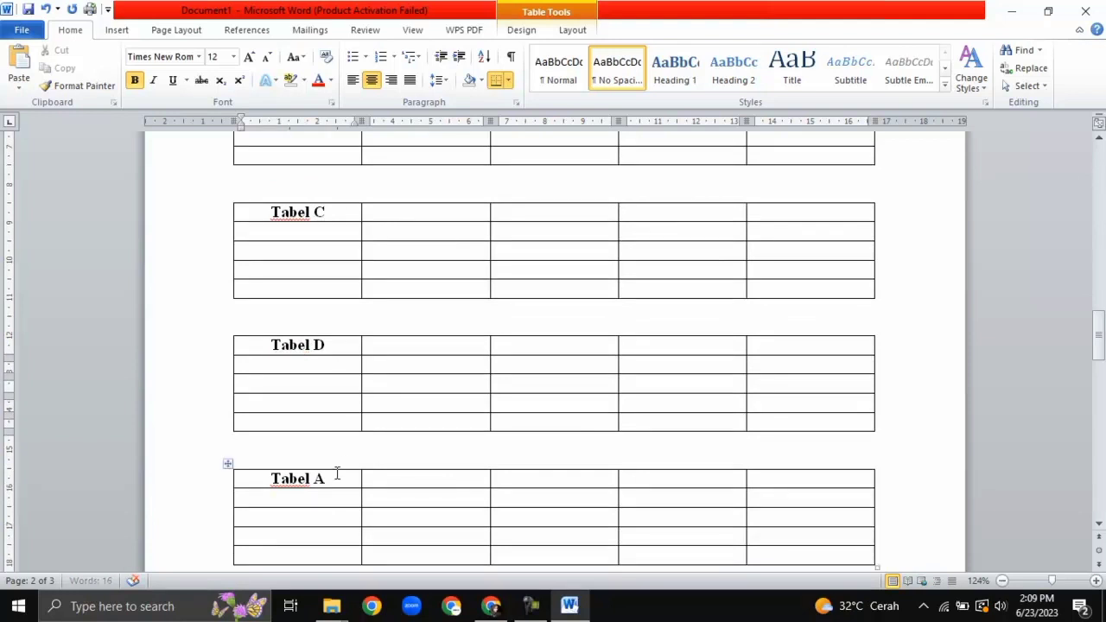
{"action": "key", "text": "BackSpace"}
{"action": "type", "text": "E"}
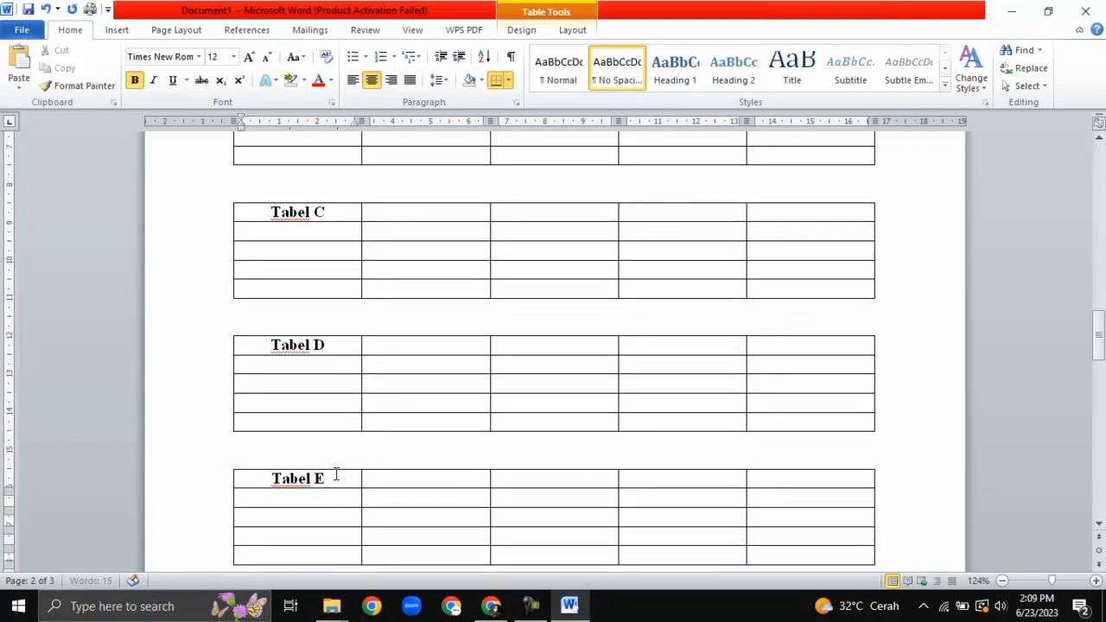
Insert a caption below the whole Tabel A table, using a new caption label named "Tabel 1."
{"action": "scroll", "coordinate": [466, 404], "scroll_direction": "up", "scroll_amount": 5}
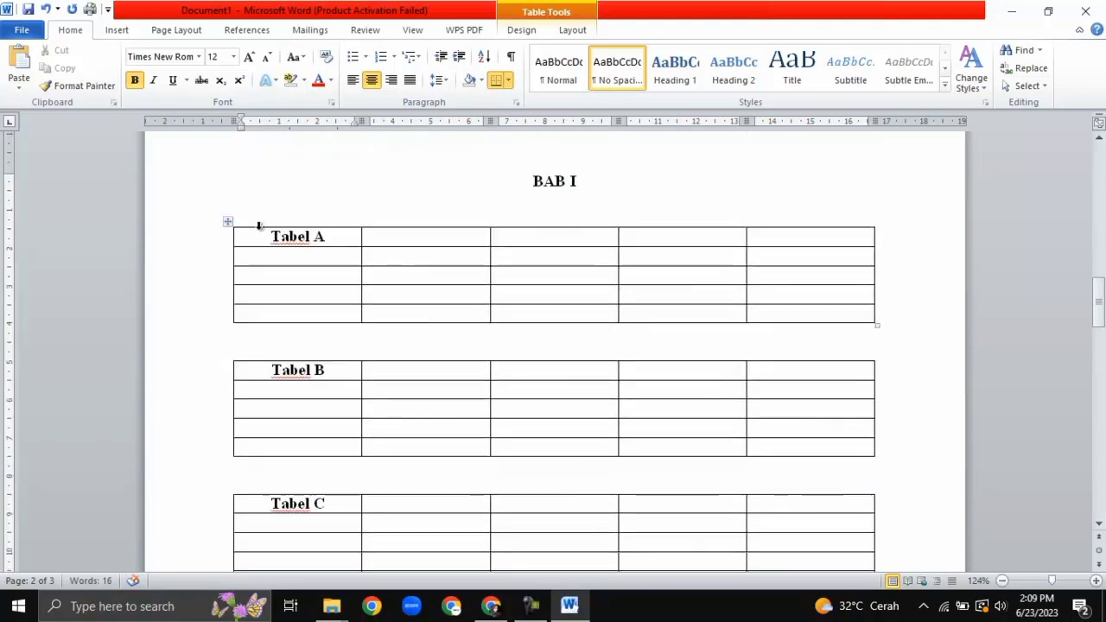
{"action": "left_click", "coordinate": [227, 221]}
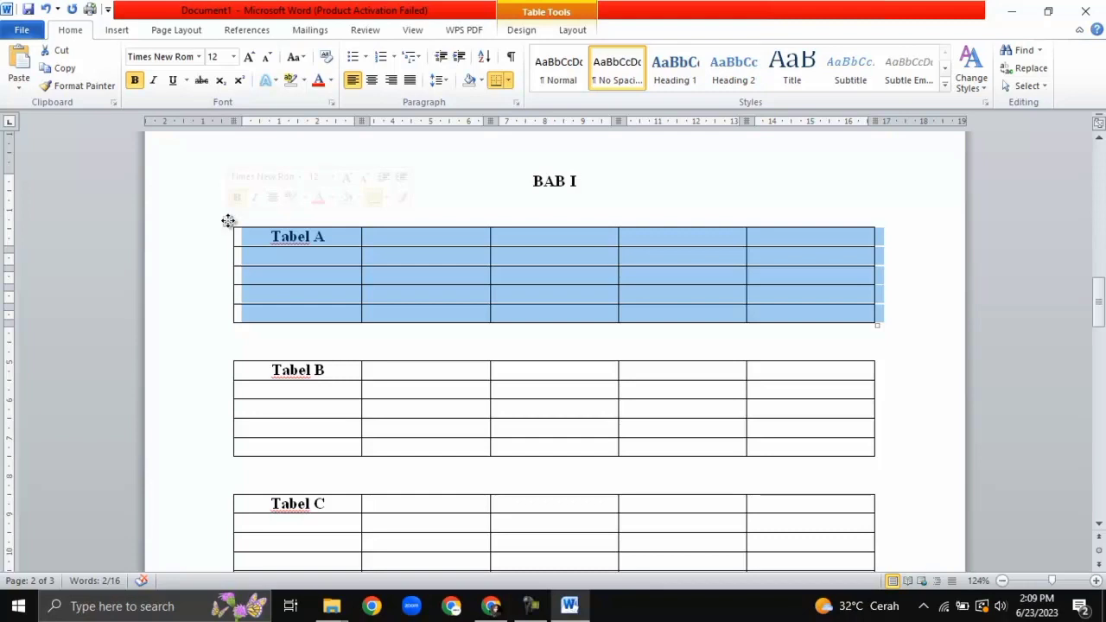
{"action": "right_click", "coordinate": [228, 221]}
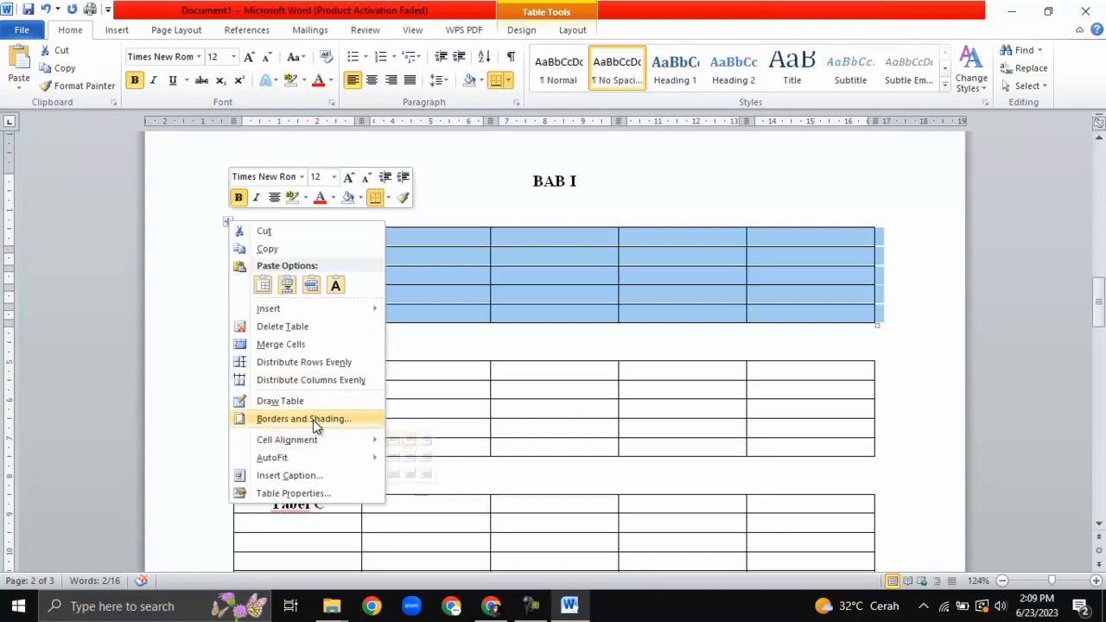
{"action": "left_click", "coordinate": [313, 476]}
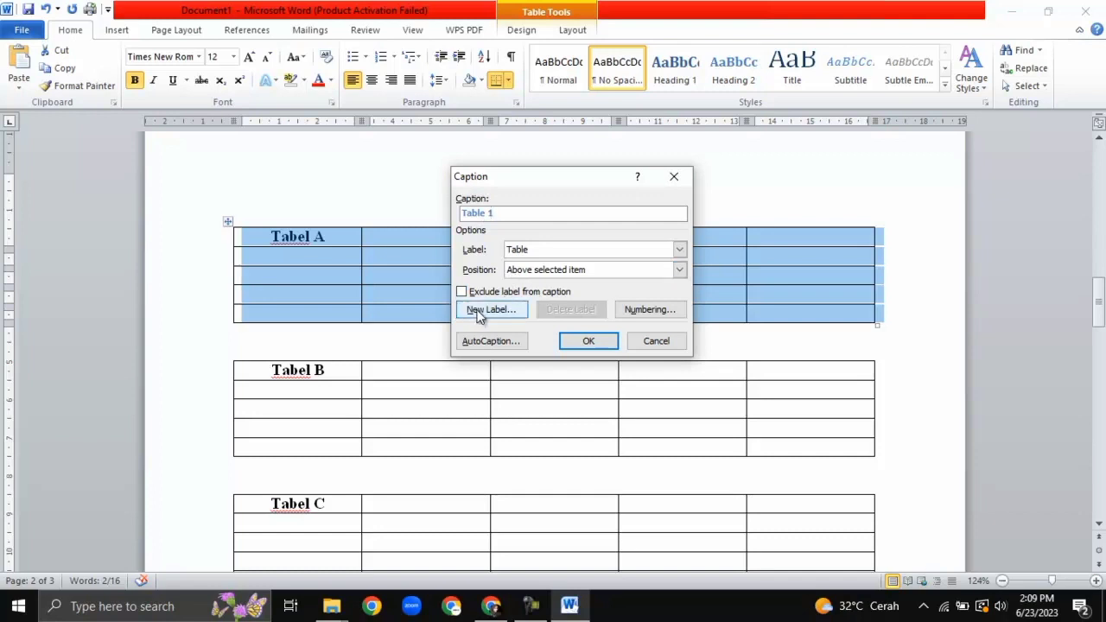
{"action": "left_click", "coordinate": [480, 316]}
{"action": "type", "text": "T"}
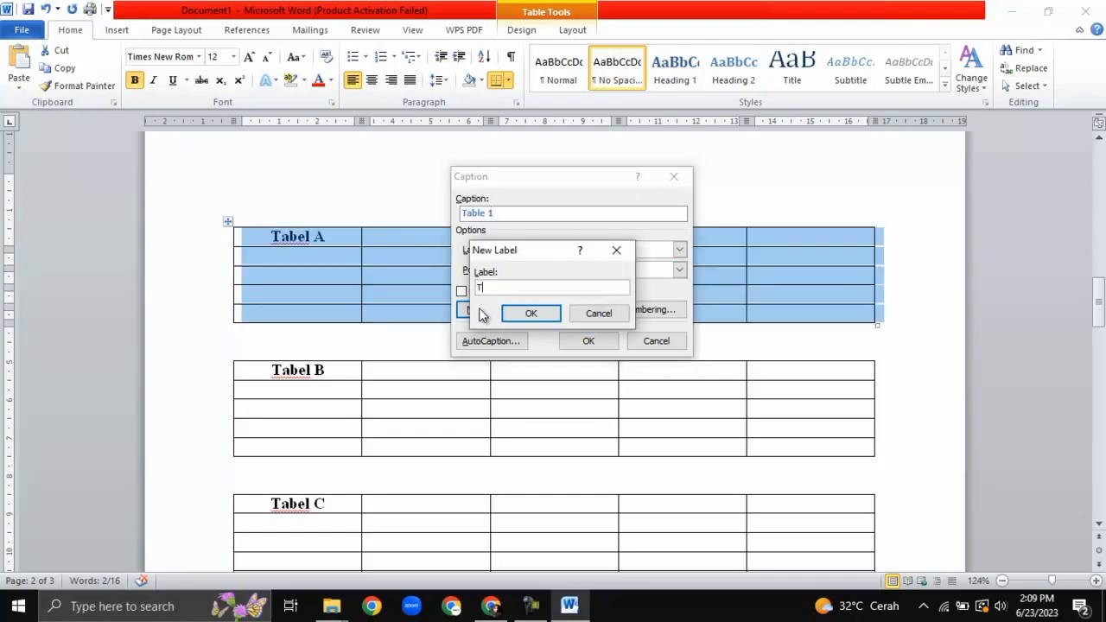
{"action": "type", "text": "abel 1."}
{"action": "left_click", "coordinate": [536, 316]}
{"action": "left_click", "coordinate": [587, 340]}
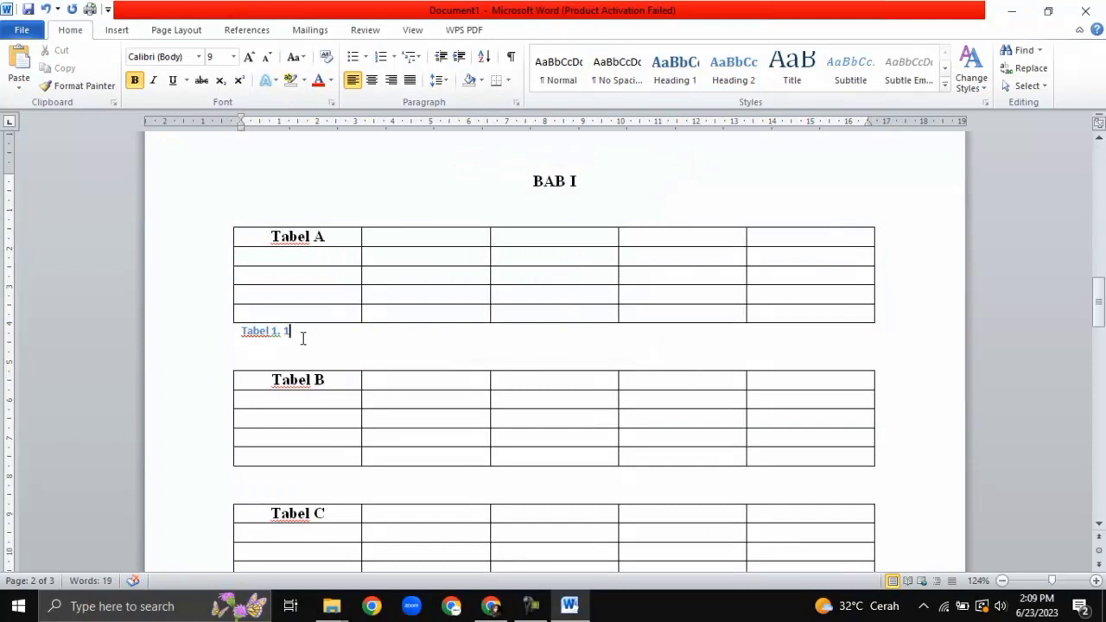
Format the caption under the Tabel A table as centred, Times New Roman, size 11, black and not bold, and append the title Tabel A
{"action": "left_click_drag", "start_coordinate": [293, 333], "coordinate": [241, 332]}
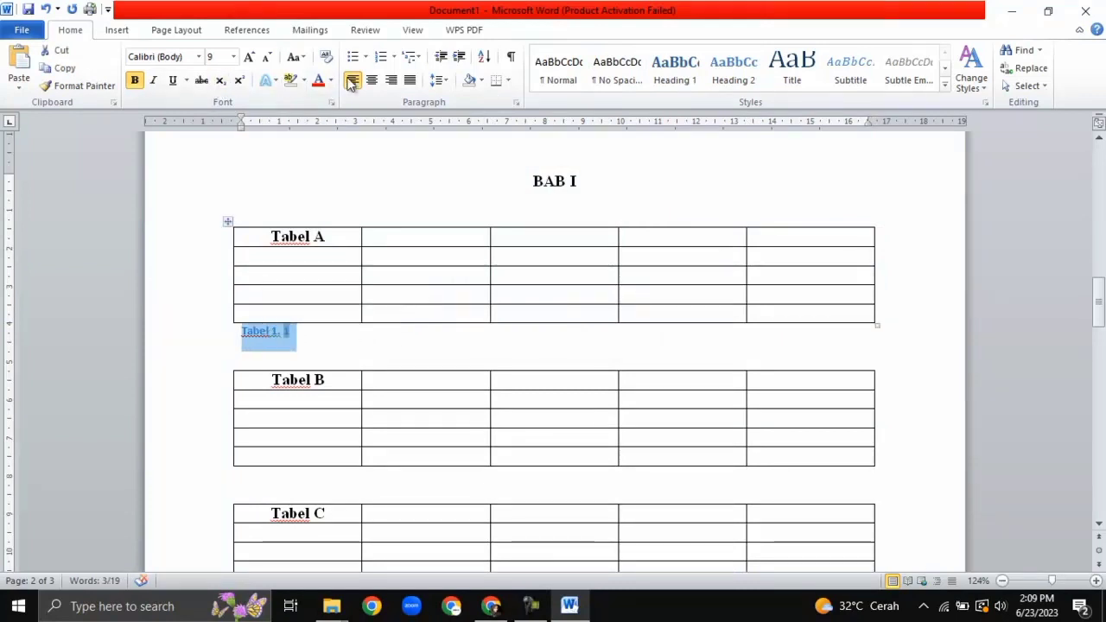
{"action": "left_click", "coordinate": [372, 82]}
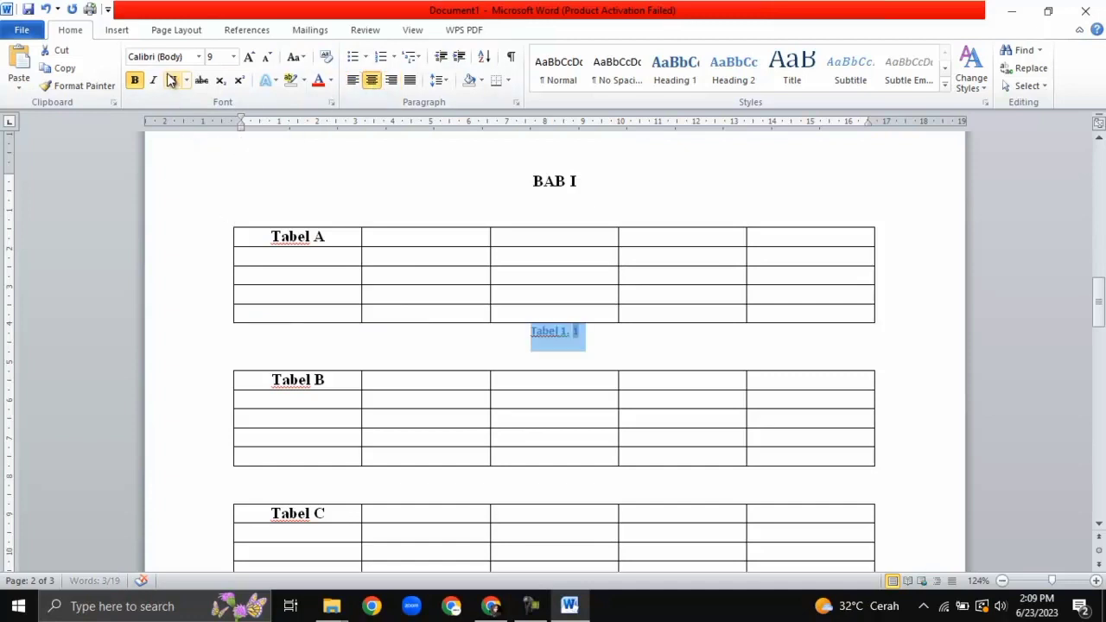
{"action": "left_click", "coordinate": [198, 57]}
{"action": "left_click", "coordinate": [191, 148]}
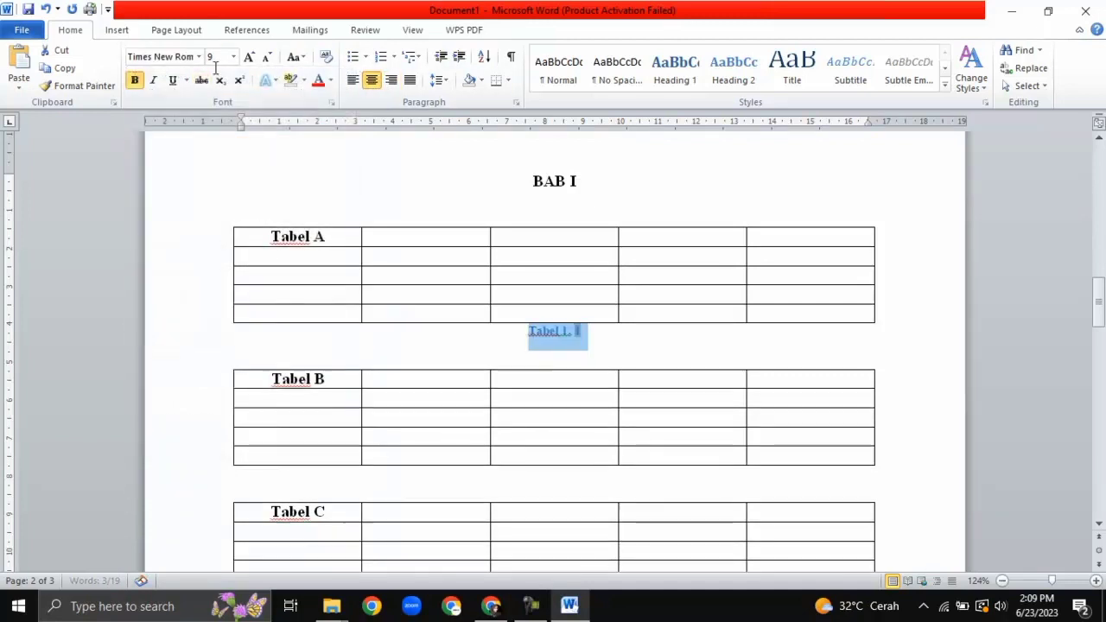
{"action": "left_click", "coordinate": [232, 57]}
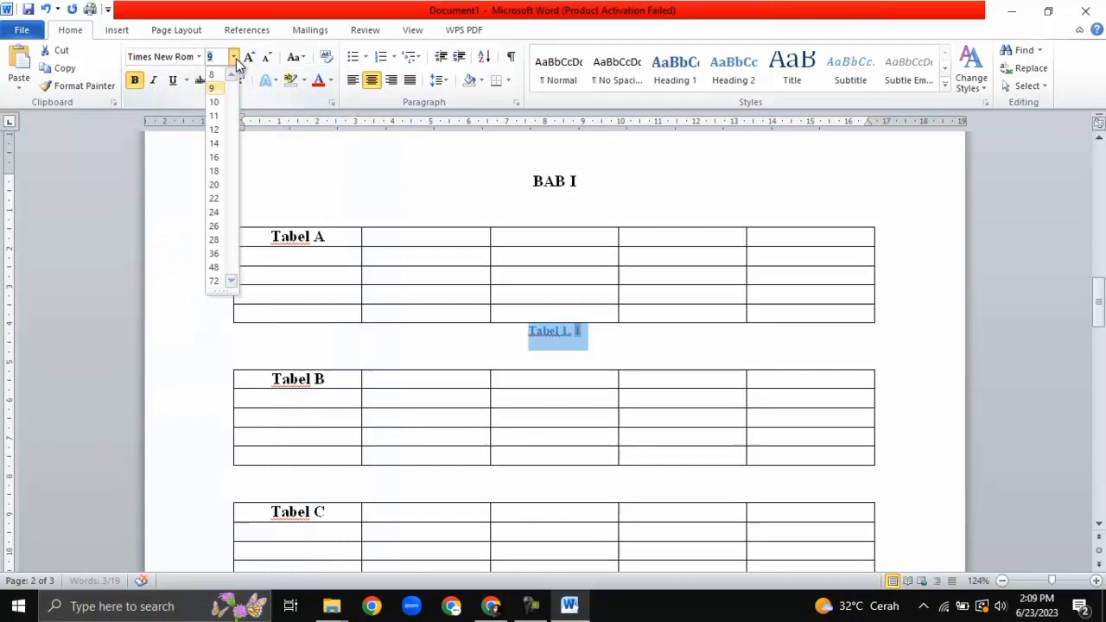
{"action": "left_click", "coordinate": [224, 116]}
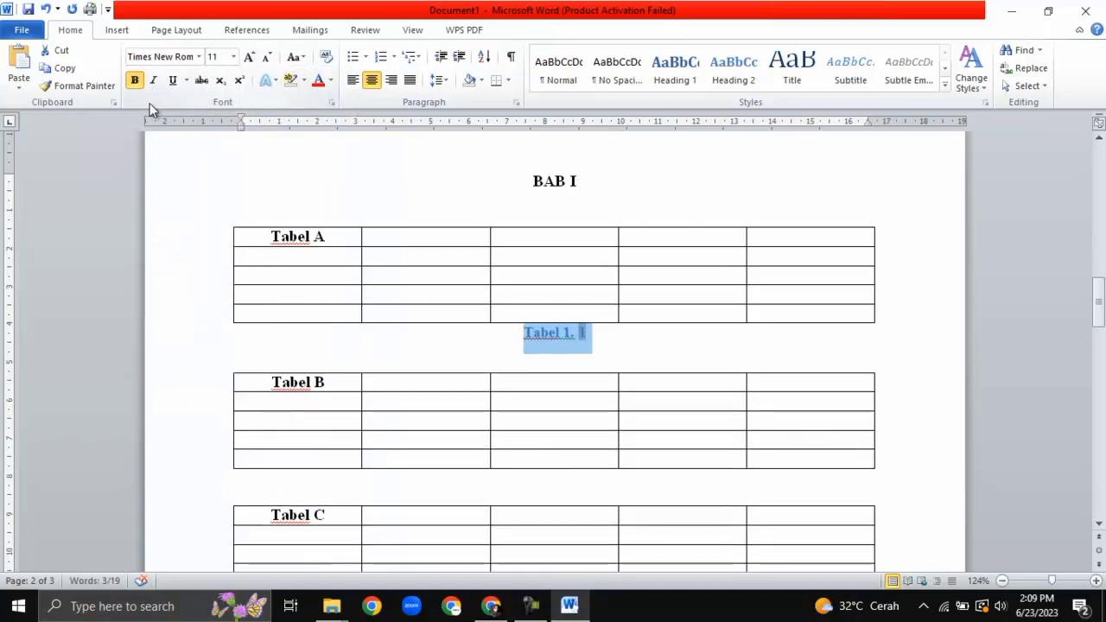
{"action": "left_click", "coordinate": [330, 79]}
{"action": "left_click", "coordinate": [322, 98]}
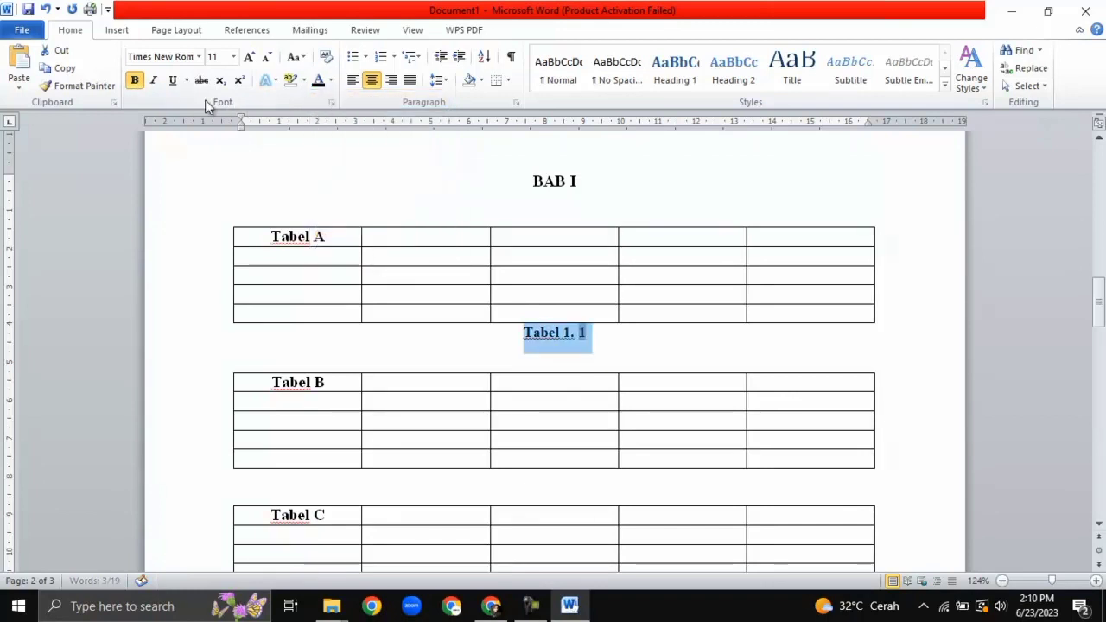
{"action": "left_click", "coordinate": [135, 81]}
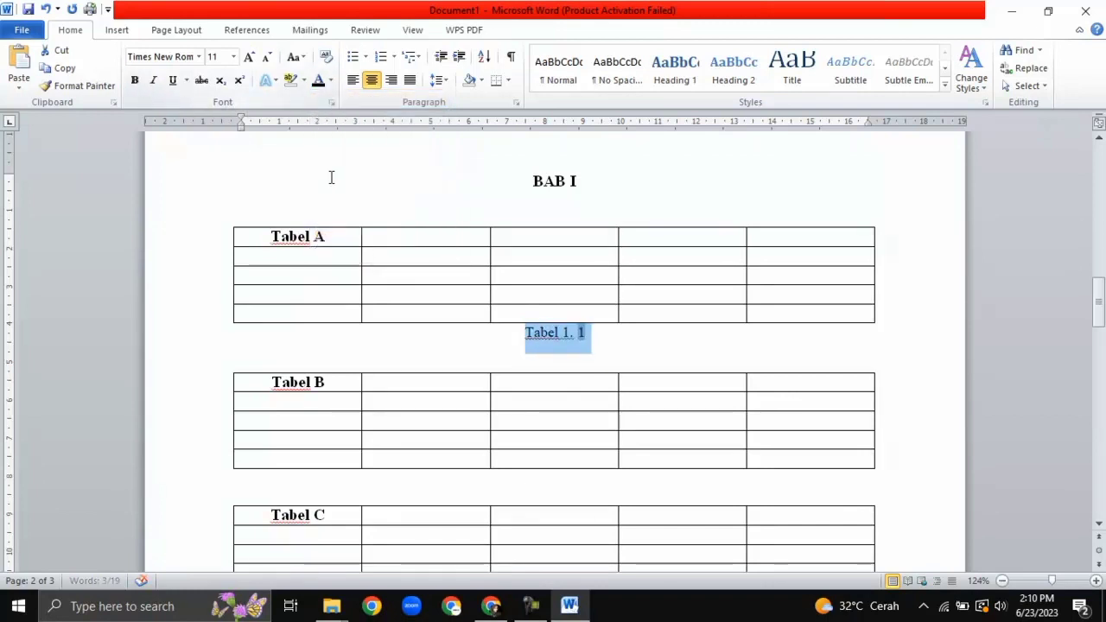
{"action": "left_click", "coordinate": [596, 331]}
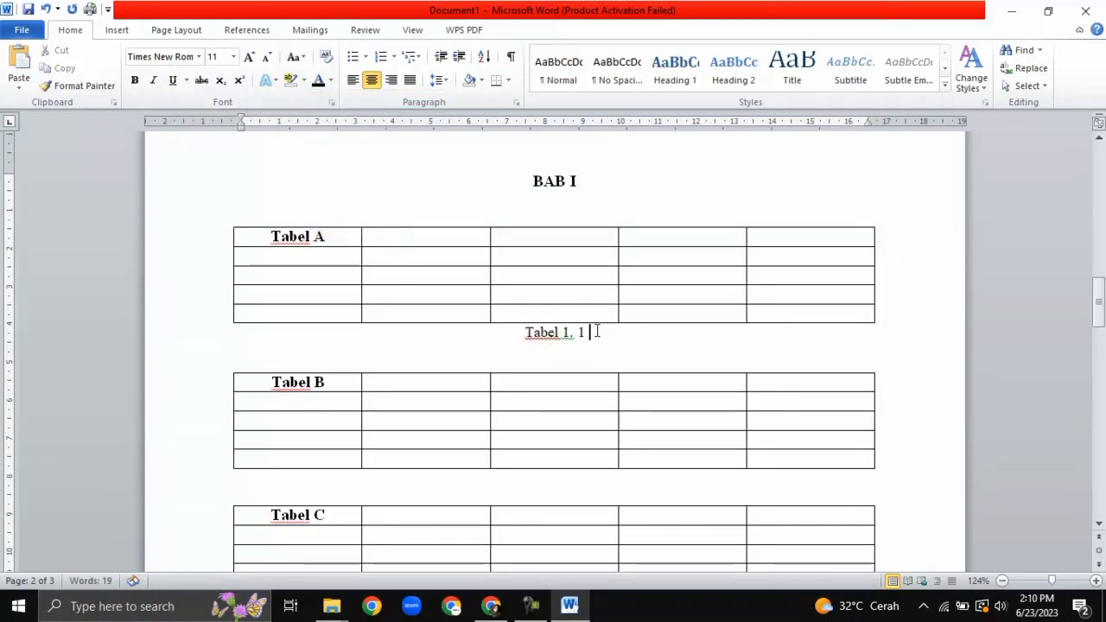
{"action": "type", "text": "Tabel A"}
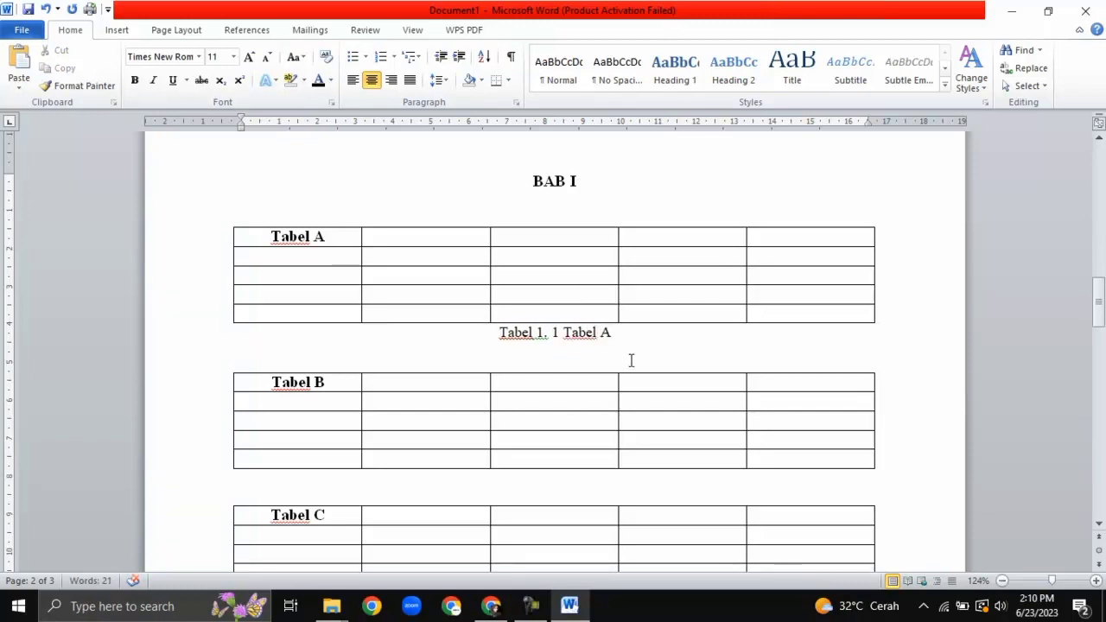
Insert a caption with the label "Tabel 1." below the whole Tabel B table
{"action": "scroll", "coordinate": [631, 360], "scroll_direction": "down", "scroll_amount": 1}
{"action": "left_click", "coordinate": [229, 321]}
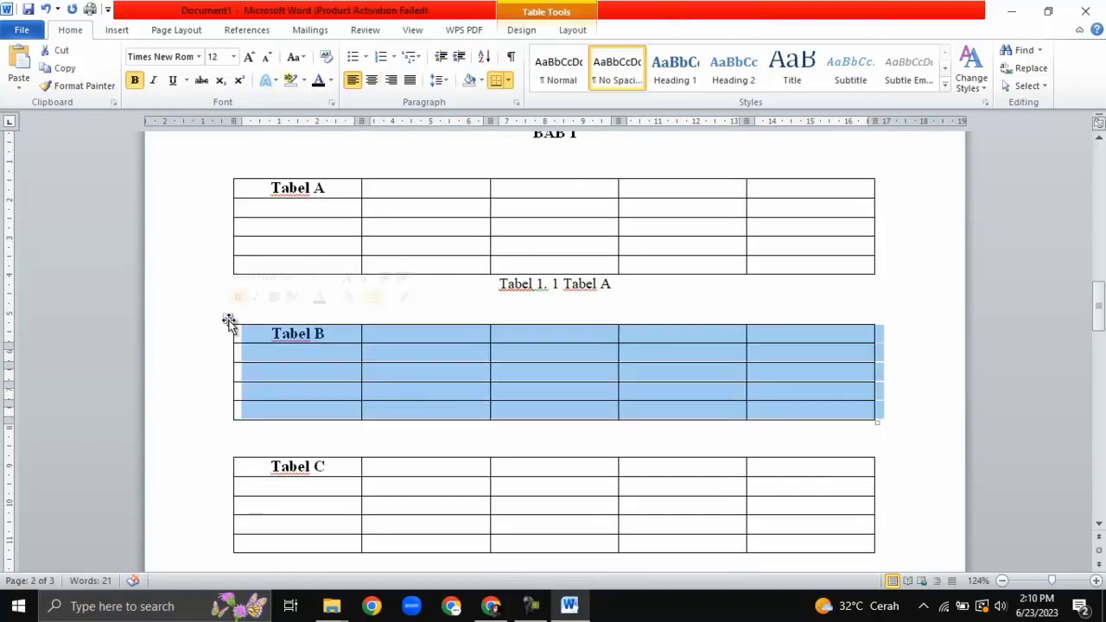
{"action": "right_click", "coordinate": [229, 321]}
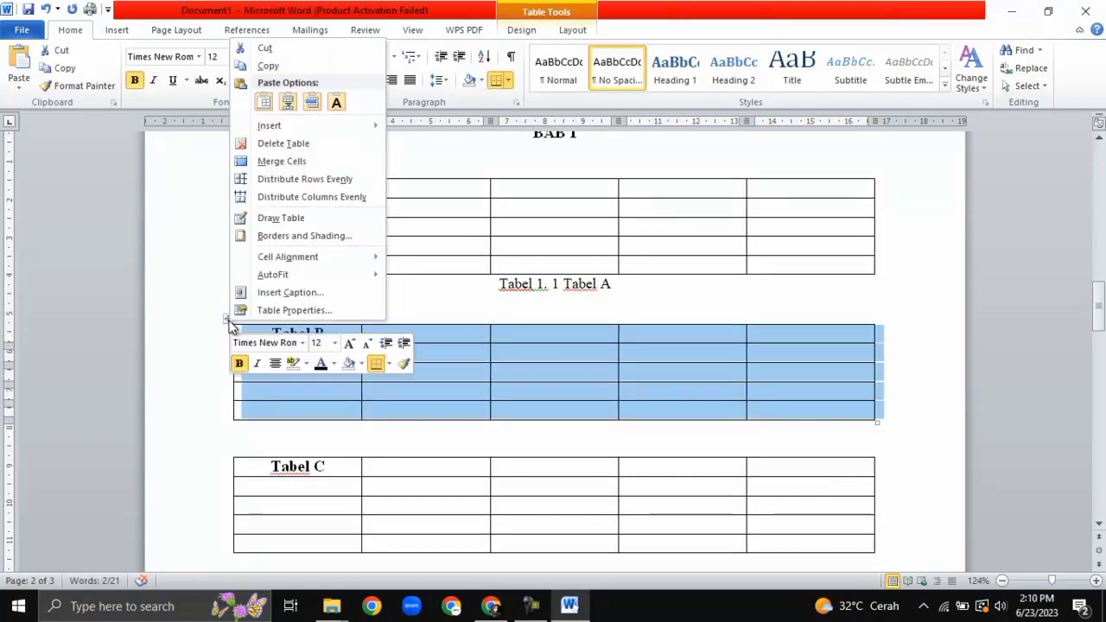
{"action": "left_click", "coordinate": [308, 292]}
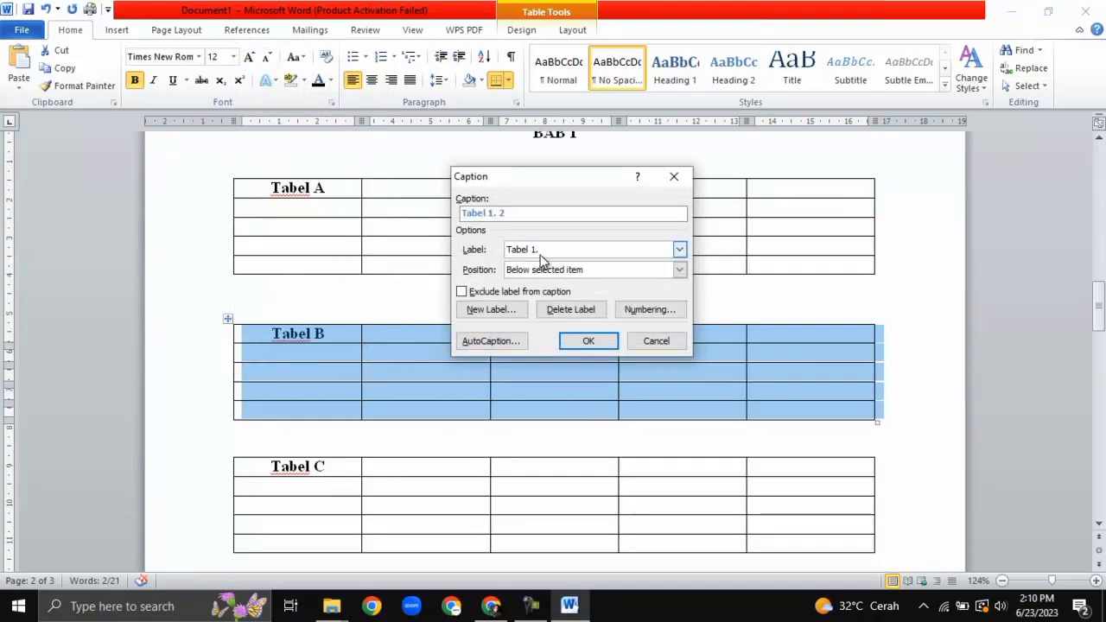
{"action": "left_click", "coordinate": [590, 340]}
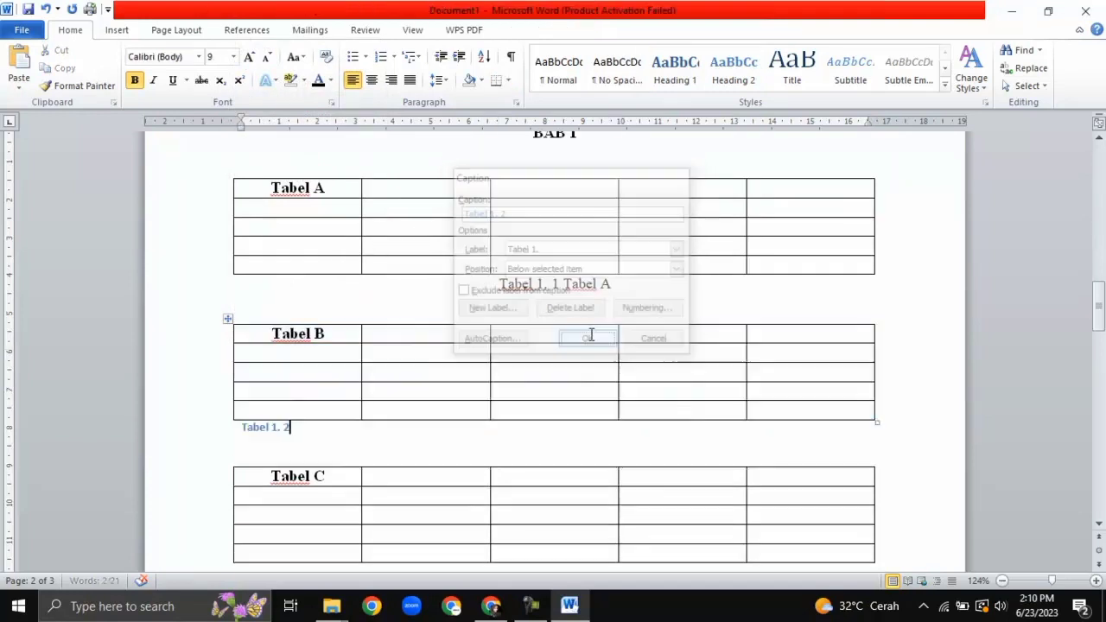
Centre the caption under the Tabel B table and format it as Times New Roman, size 11, black and not bold
{"action": "left_click_drag", "start_coordinate": [300, 435], "coordinate": [270, 437]}
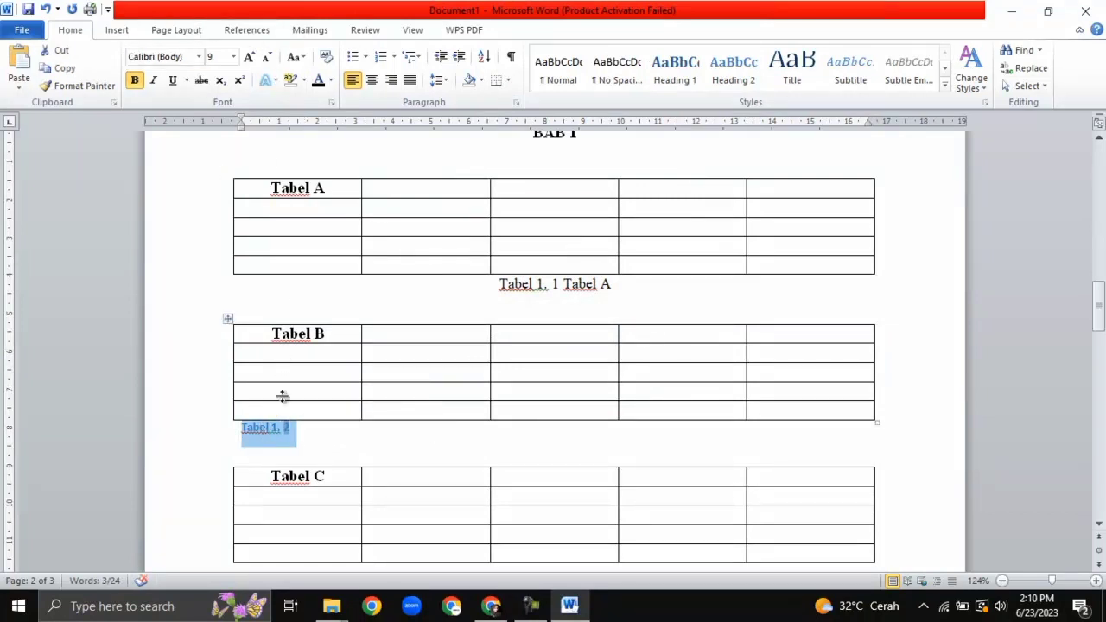
{"action": "left_click", "coordinate": [373, 79]}
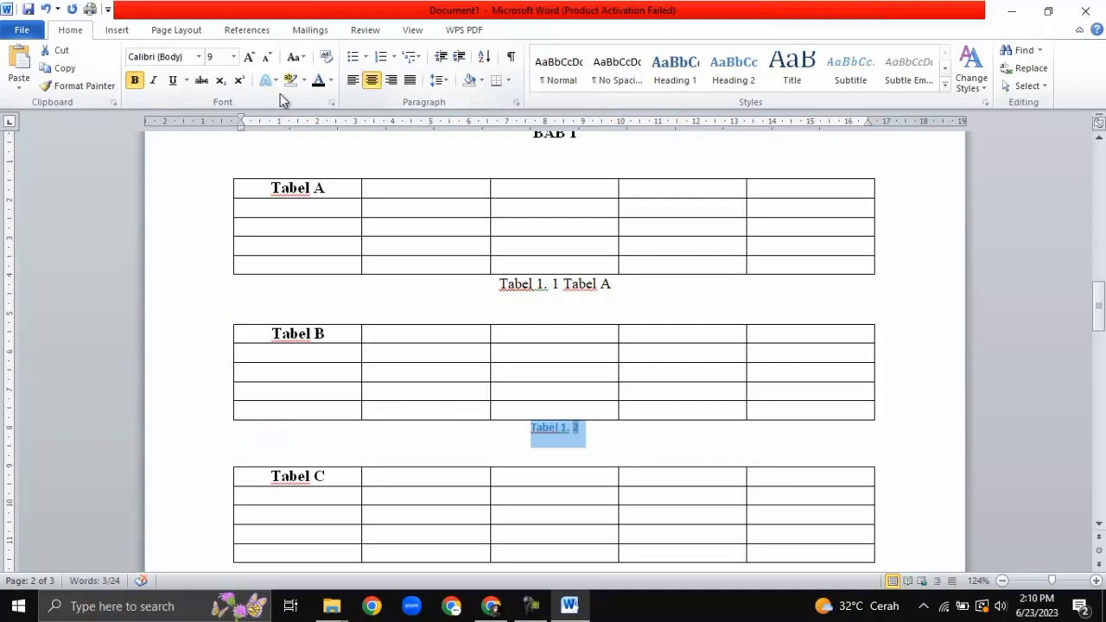
{"action": "left_click", "coordinate": [198, 57]}
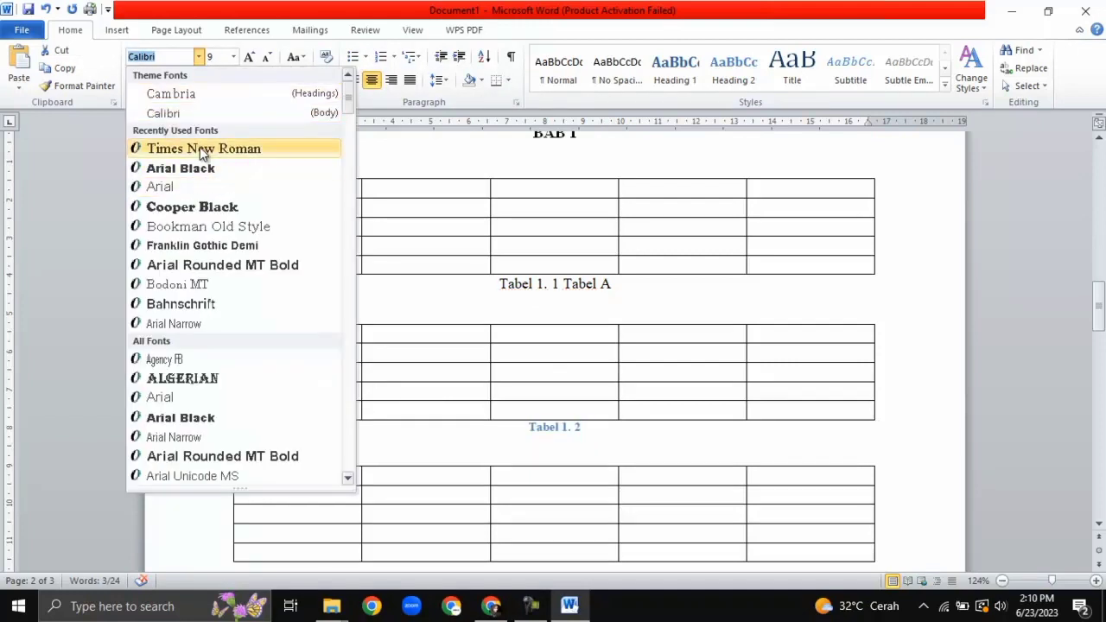
{"action": "left_click", "coordinate": [199, 147]}
{"action": "left_click", "coordinate": [233, 57]}
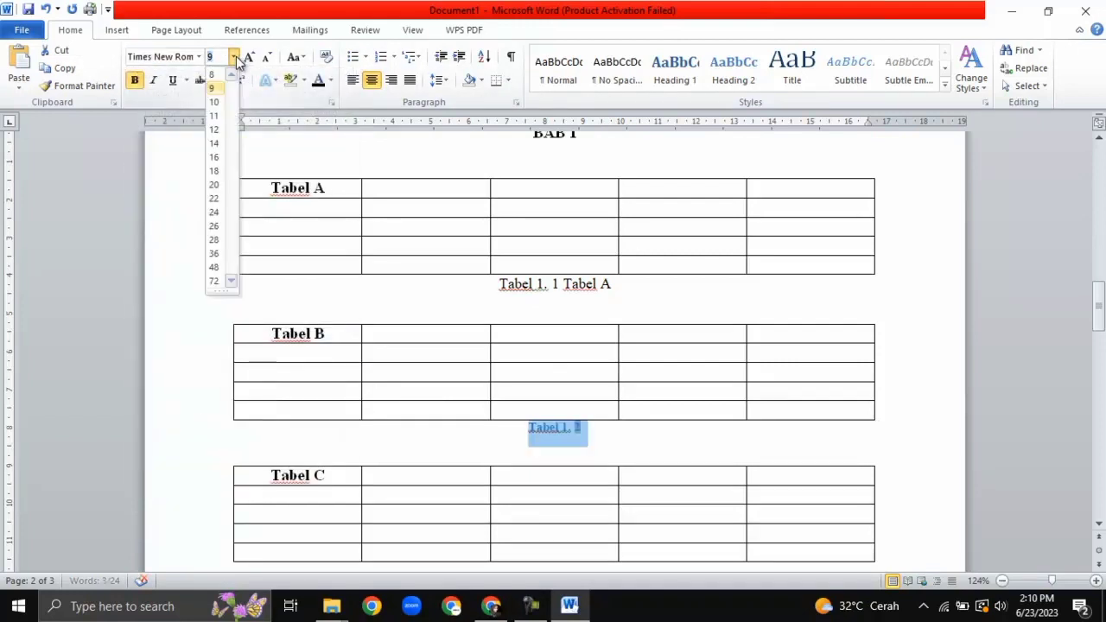
{"action": "left_click", "coordinate": [223, 115]}
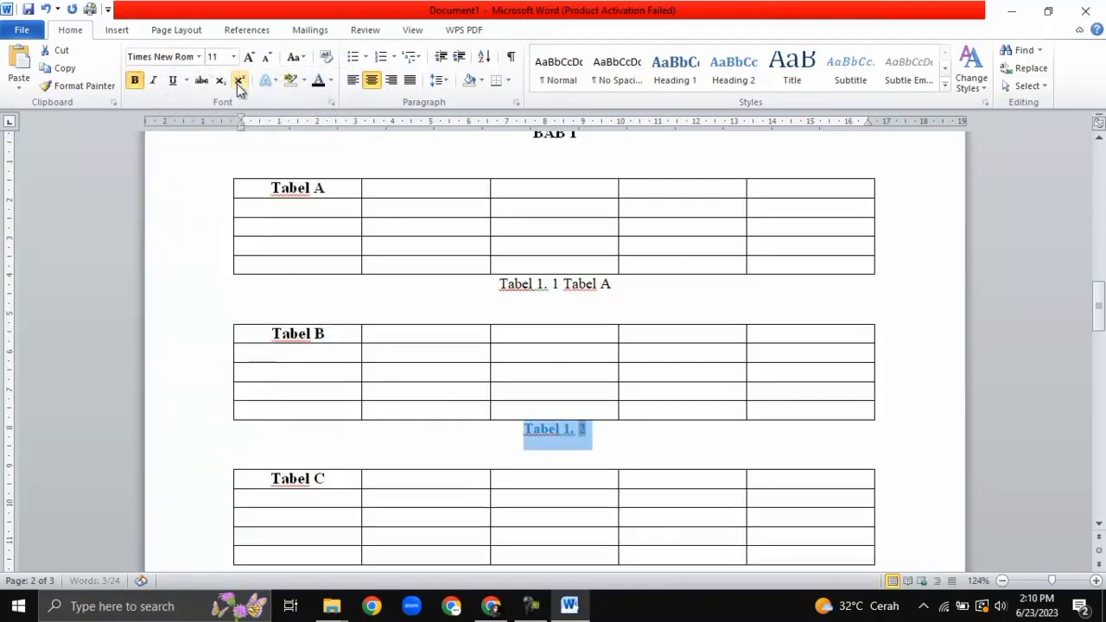
{"action": "left_click", "coordinate": [318, 80]}
{"action": "left_click", "coordinate": [141, 82]}
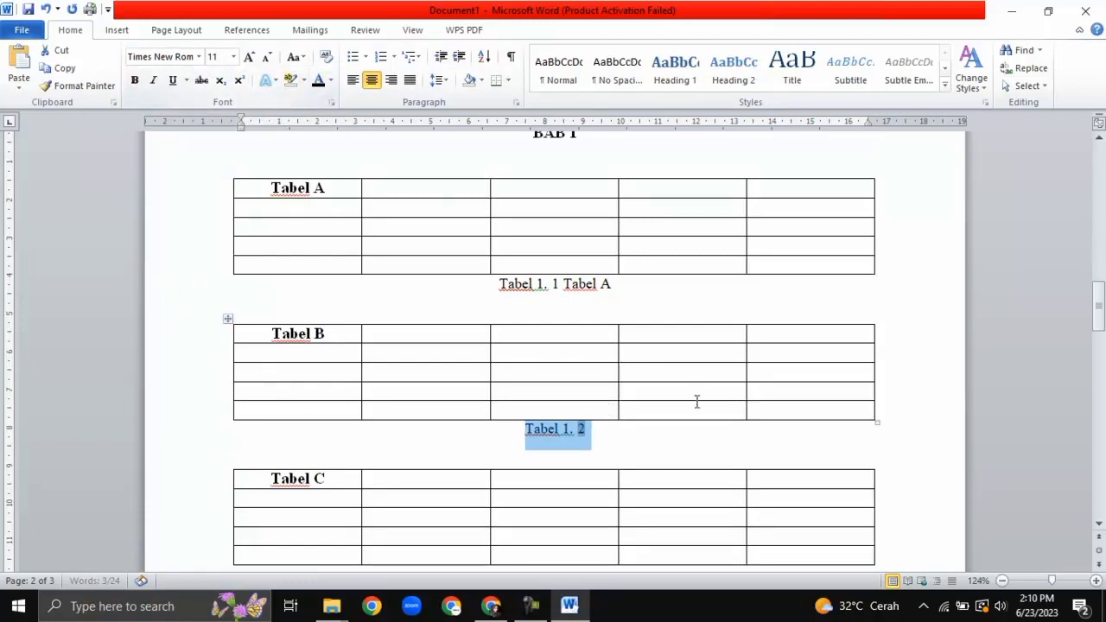
Append the title Tabel B after the number in the caption under the Tabel B table
{"action": "left_click", "coordinate": [626, 424]}
{"action": "type", "text": "Tab"}
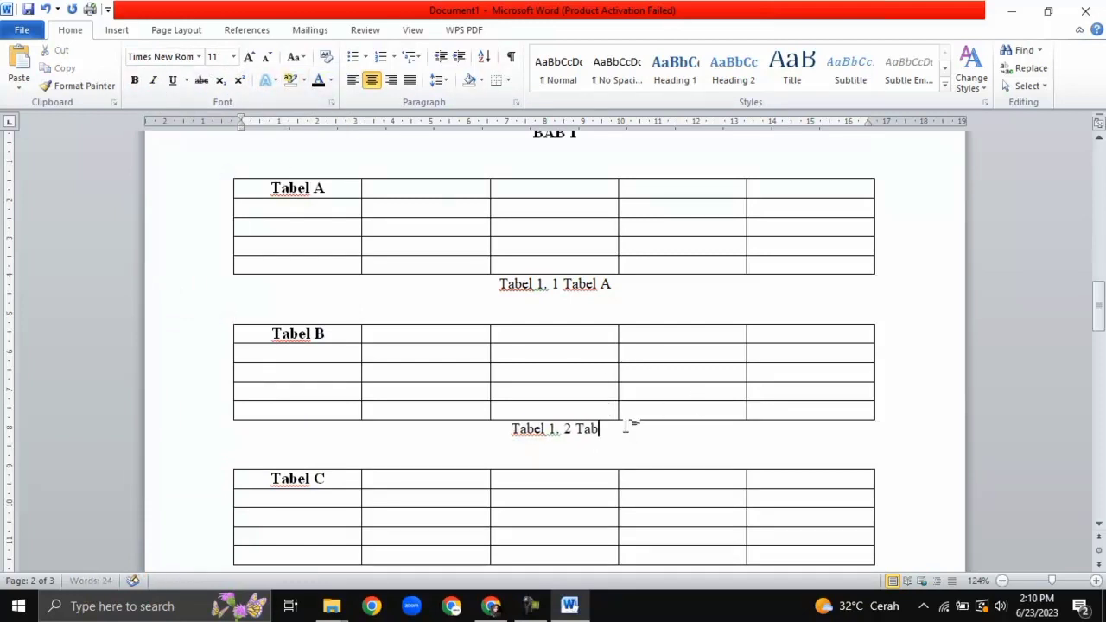
{"action": "type", "text": "el B"}
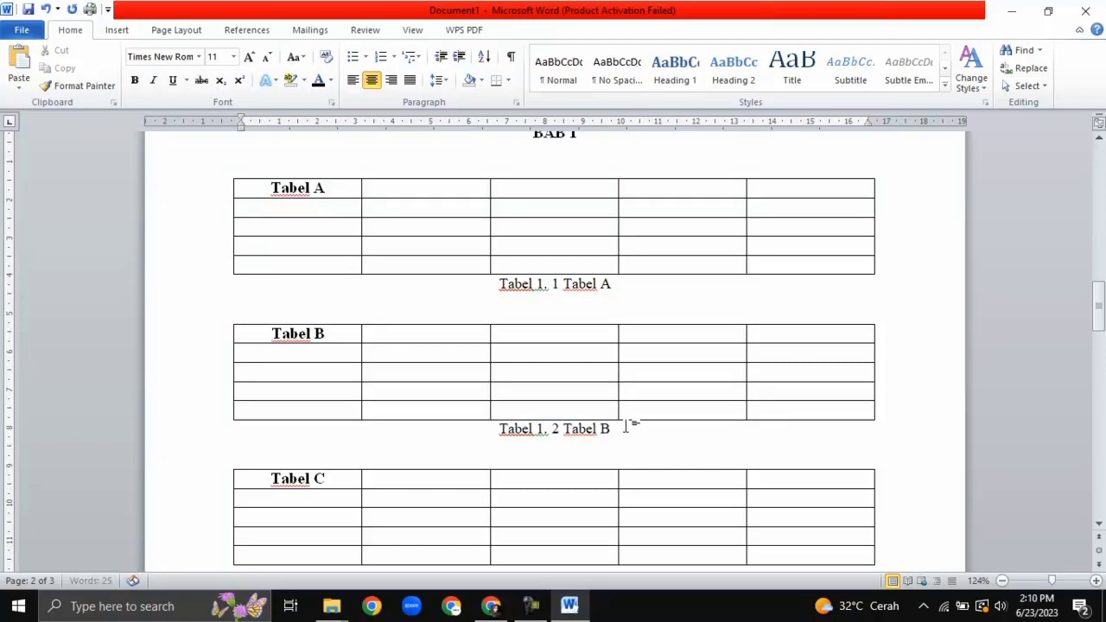
{"action": "scroll", "coordinate": [715, 432], "scroll_direction": "down", "scroll_amount": 5}
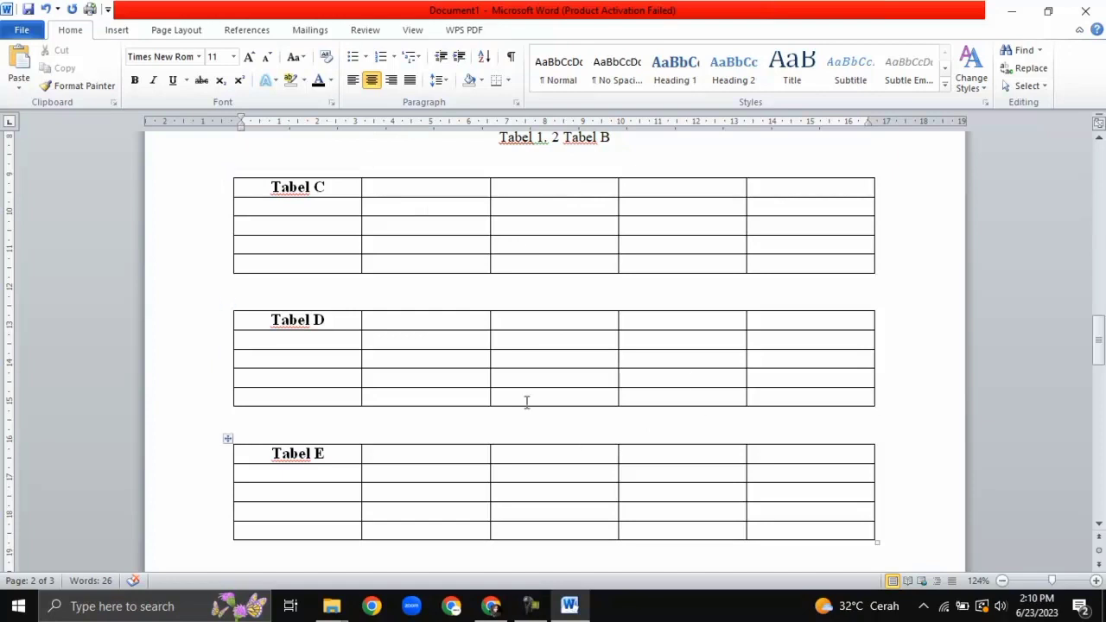
Insert a caption with the label "Tabel 1." below the whole Tabel C table
{"action": "left_click", "coordinate": [229, 172]}
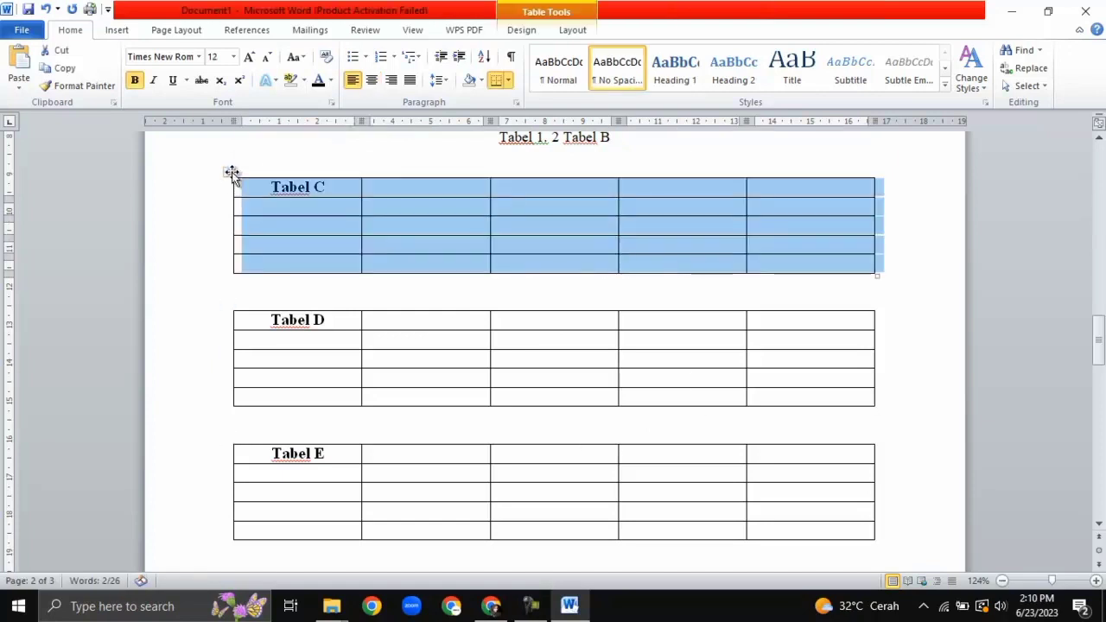
{"action": "right_click", "coordinate": [231, 172]}
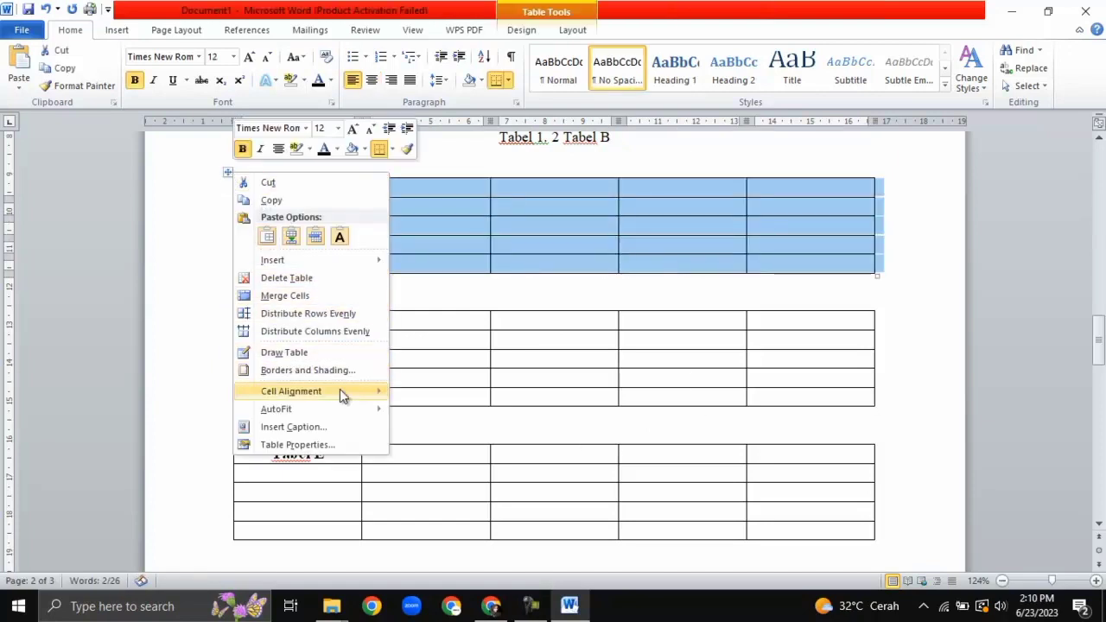
{"action": "left_click", "coordinate": [293, 426]}
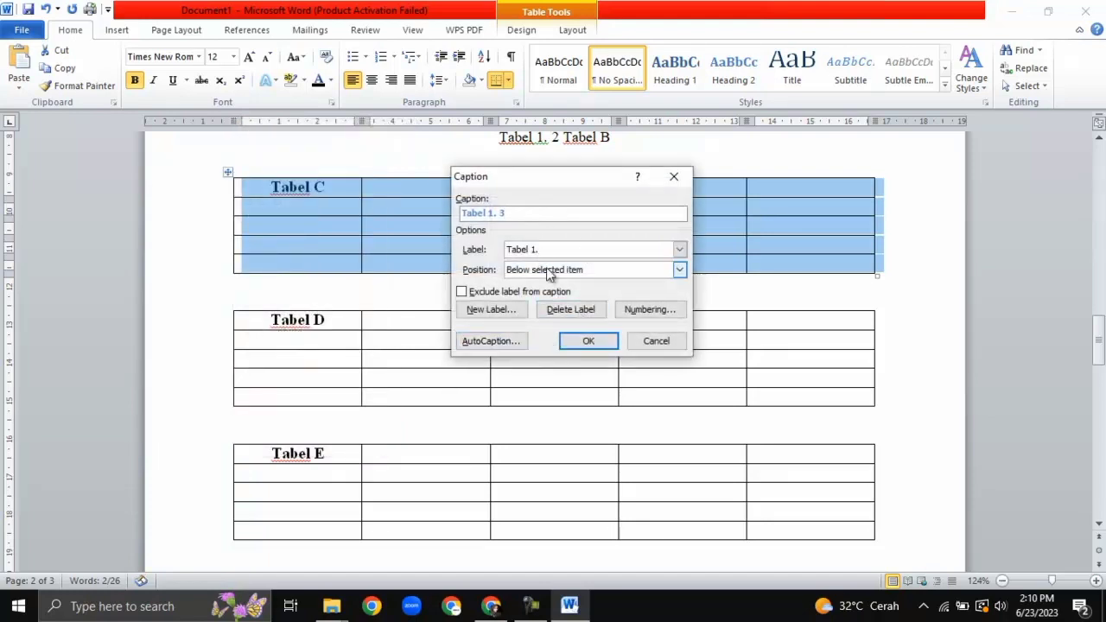
{"action": "left_click", "coordinate": [585, 340]}
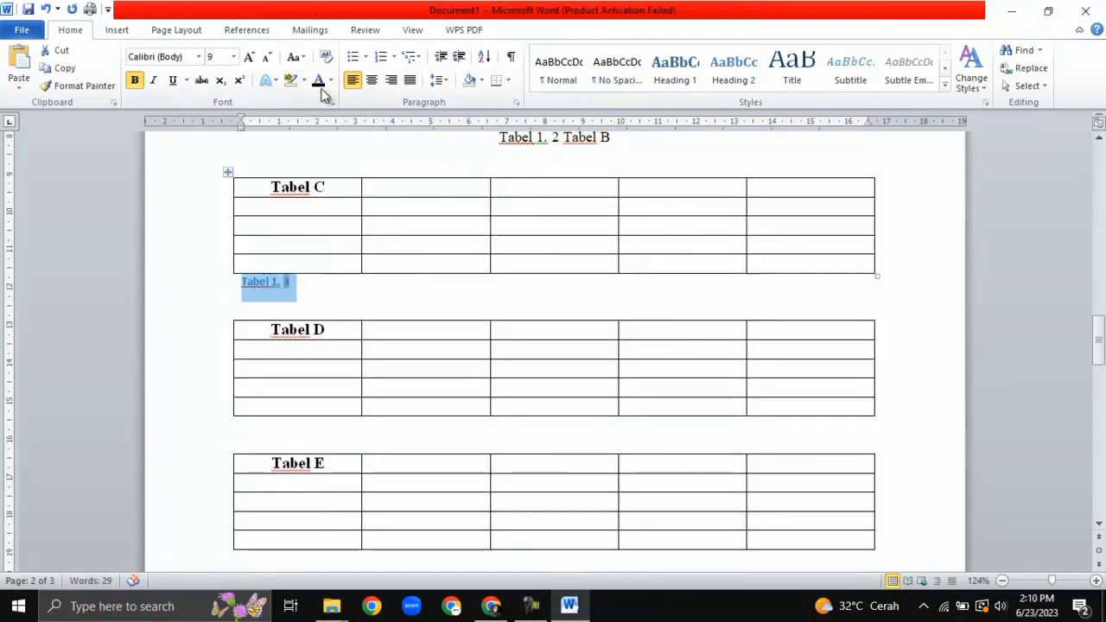
Format the caption under the Tabel C table as Times New Roman, size 11, black and not bold, and centre it
{"action": "left_click", "coordinate": [134, 80]}
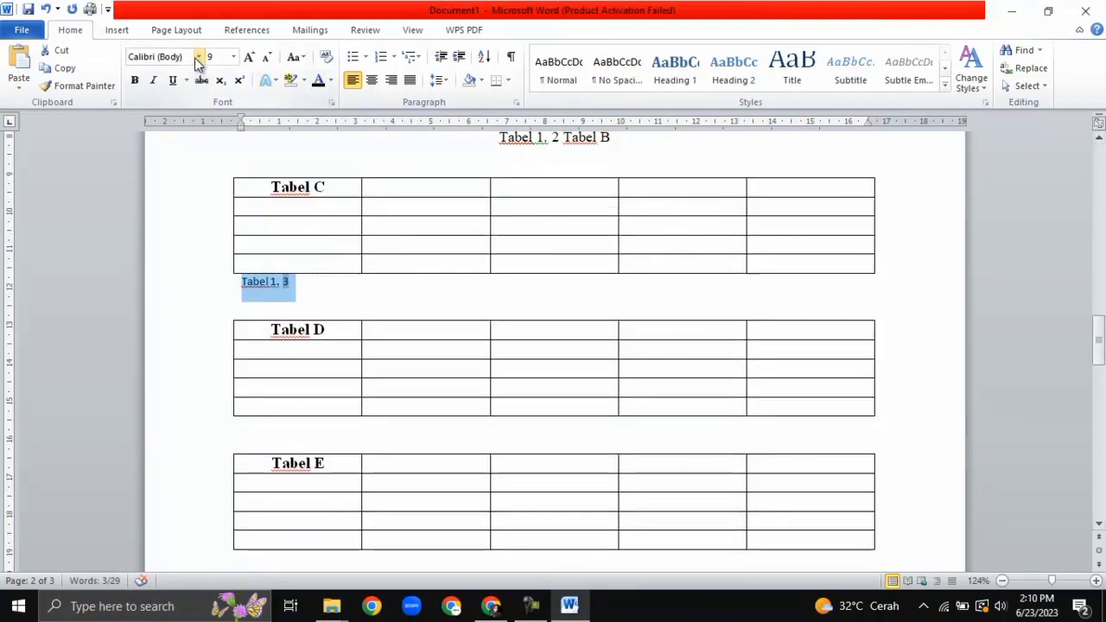
{"action": "left_click", "coordinate": [198, 56]}
{"action": "left_click", "coordinate": [198, 78]}
{"action": "left_click", "coordinate": [233, 56]}
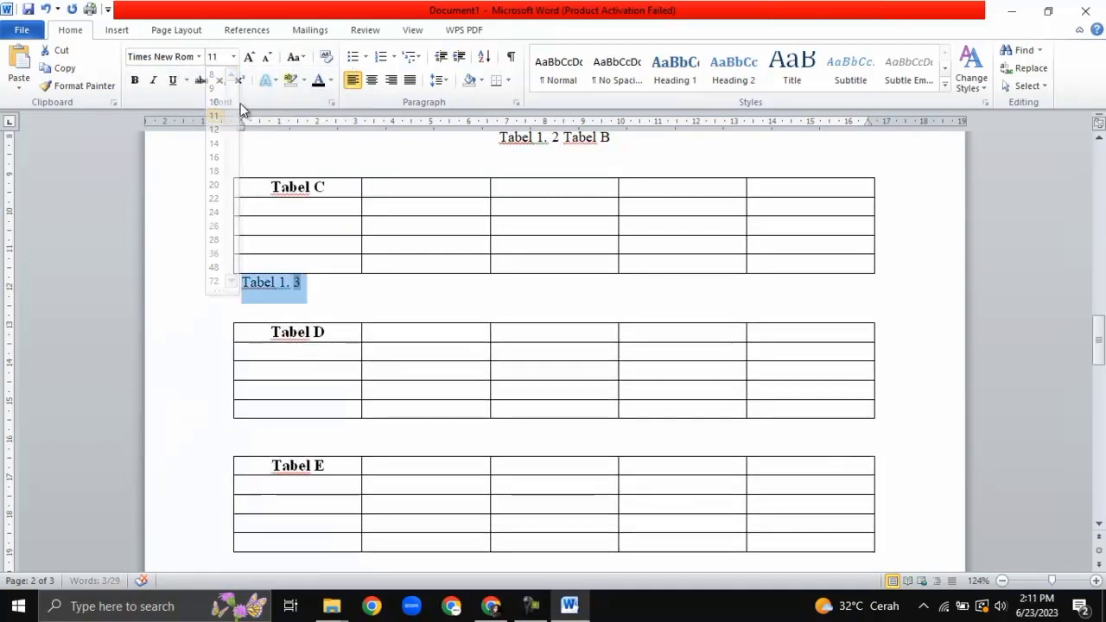
{"action": "left_click", "coordinate": [218, 115]}
{"action": "left_click", "coordinate": [371, 80]}
Append the title Data C after the number in the caption under the Tabel C table
{"action": "left_click", "coordinate": [596, 283]}
{"action": "type", "text": "Tab"}
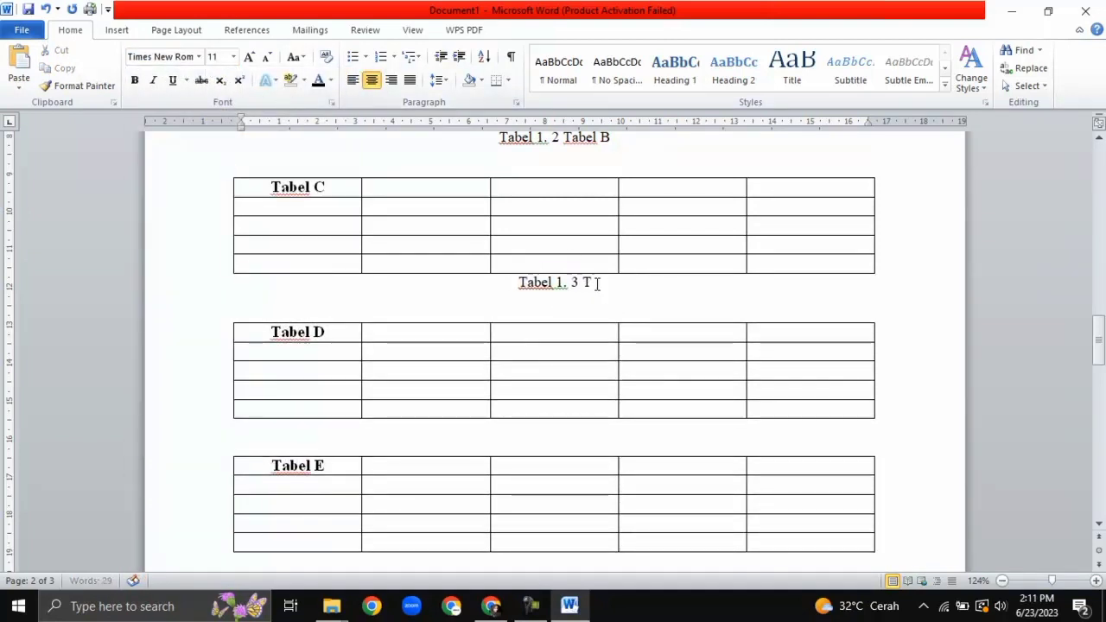
{"action": "type", "text": "e"}
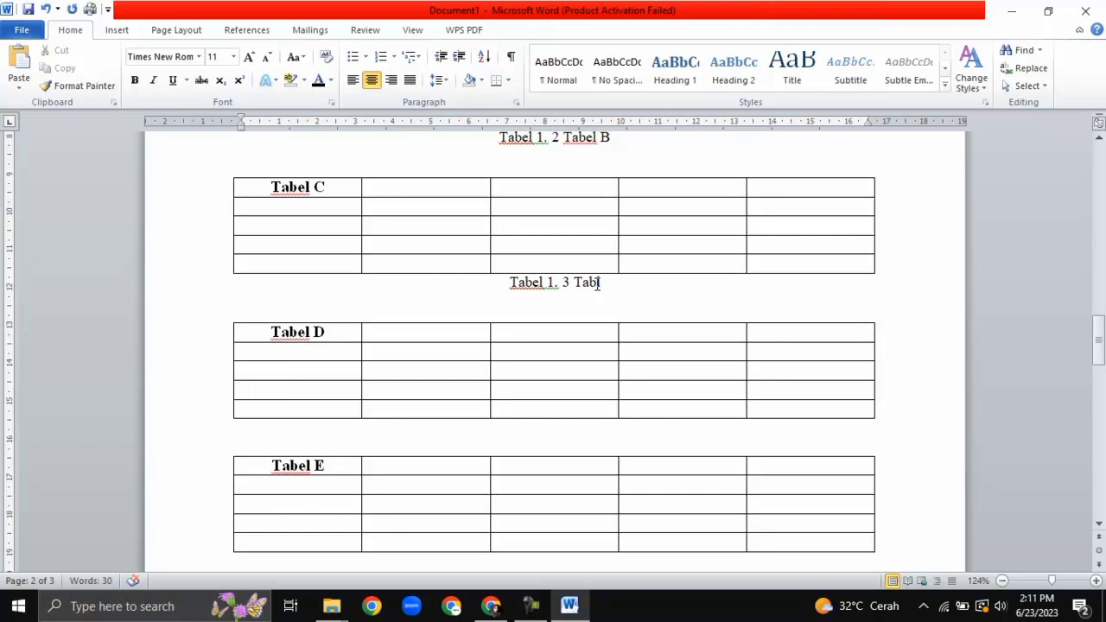
{"action": "key", "text": "BackSpace"}
{"action": "key", "text": "BackSpace"}
{"action": "key", "text": "BackSpace"}
{"action": "key", "text": "BackSpace"}
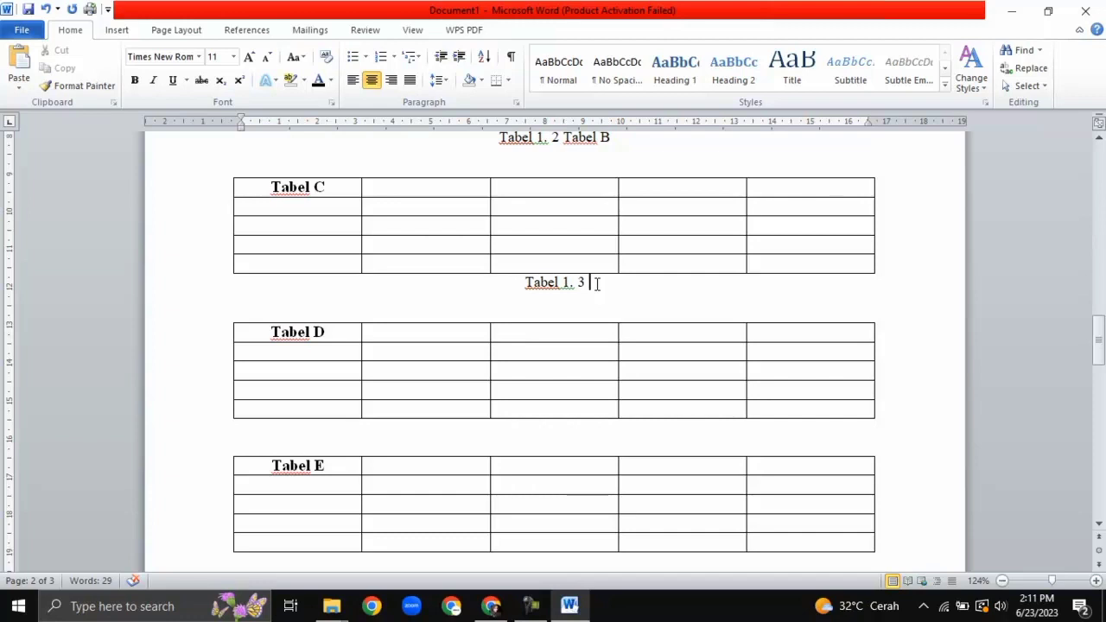
{"action": "type", "text": "Data A"}
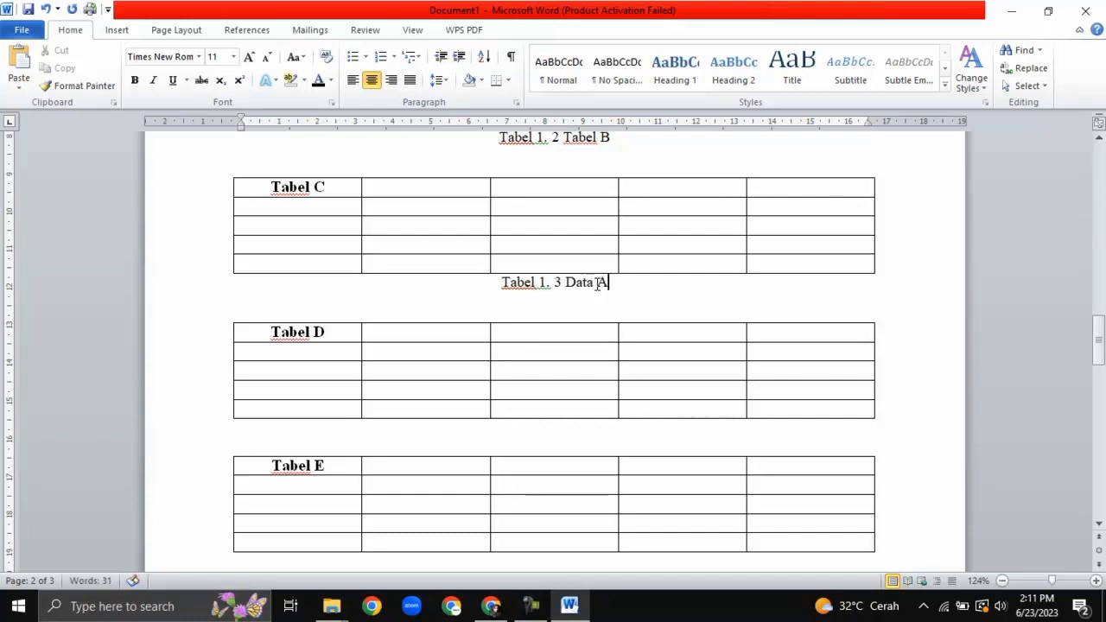
{"action": "key", "text": "BackSpace"}
{"action": "key", "text": "BackSpace"}
{"action": "type", "text": "C"}
Change the titles in the captions under the Tabel B and Tabel A tables to Data B and Data A
{"action": "scroll", "coordinate": [596, 283], "scroll_direction": "up", "scroll_amount": 3}
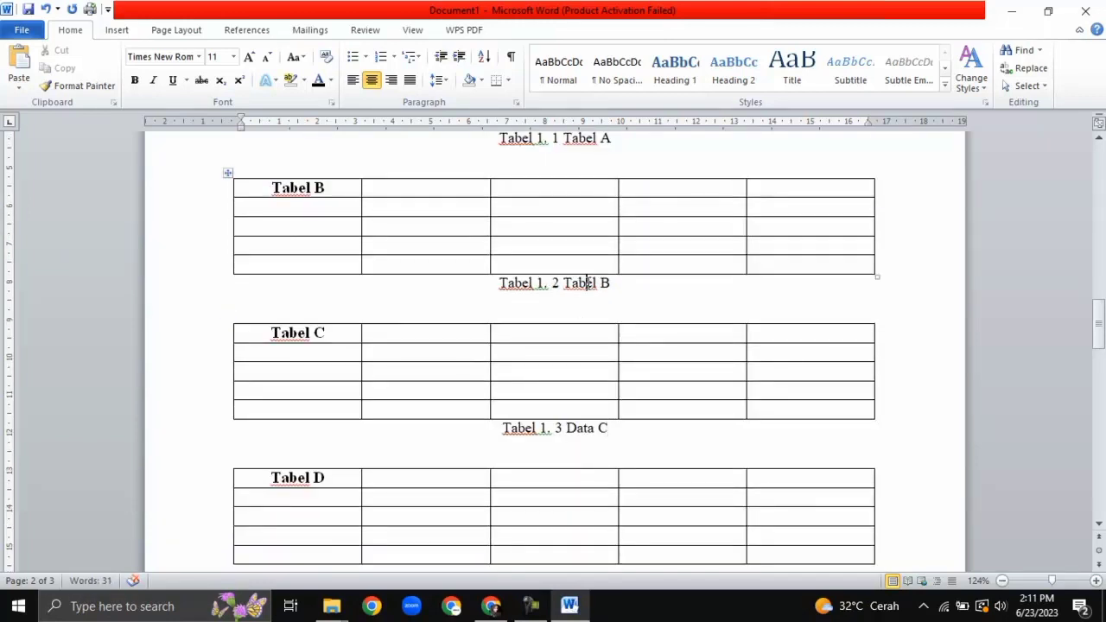
{"action": "double_click", "coordinate": [587, 283]}
{"action": "type", "text": "DAta"}
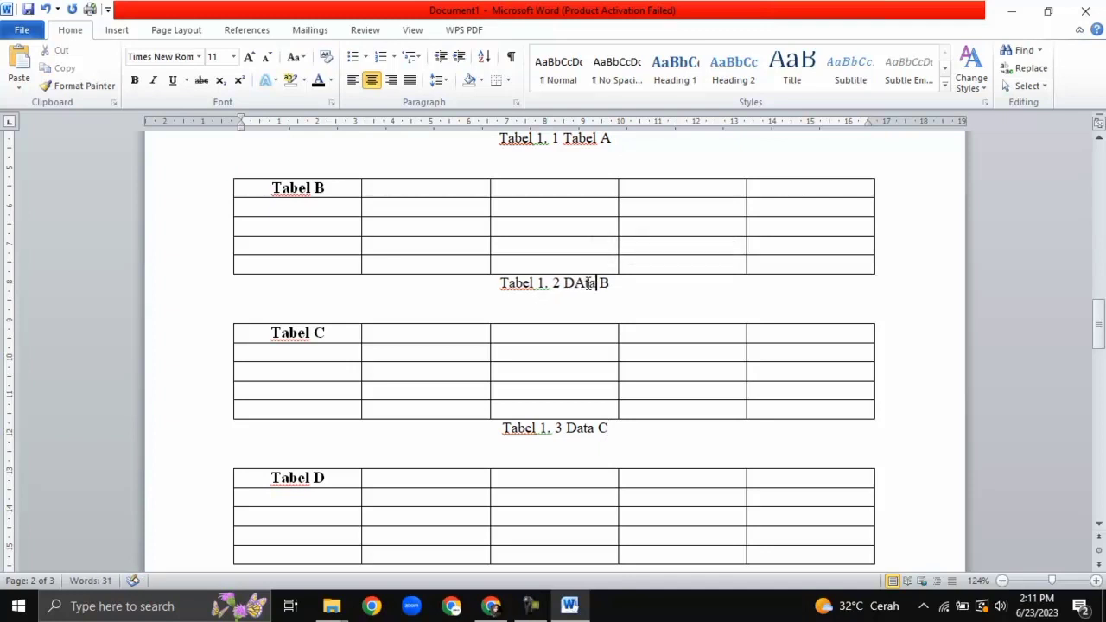
{"action": "key", "text": "BackSpace"}
{"action": "key", "text": "BackSpace"}
{"action": "key", "text": "BackSpace"}
{"action": "type", "text": "ata"}
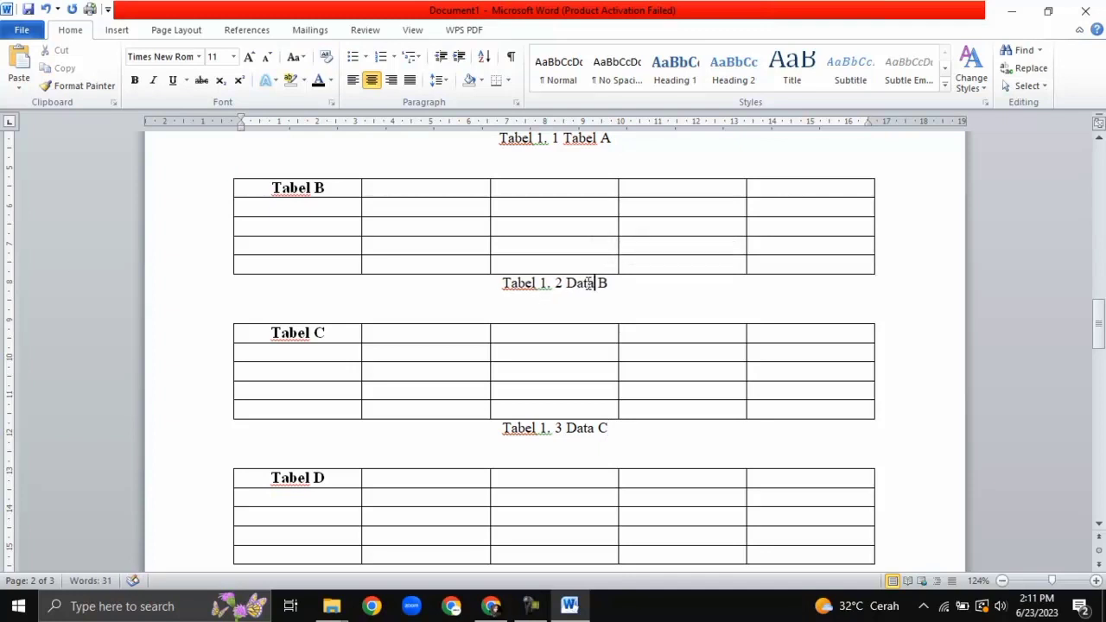
{"action": "scroll", "coordinate": [591, 284], "scroll_direction": "up", "scroll_amount": 3}
{"action": "double_click", "coordinate": [581, 285]}
{"action": "type", "text": "Data"}
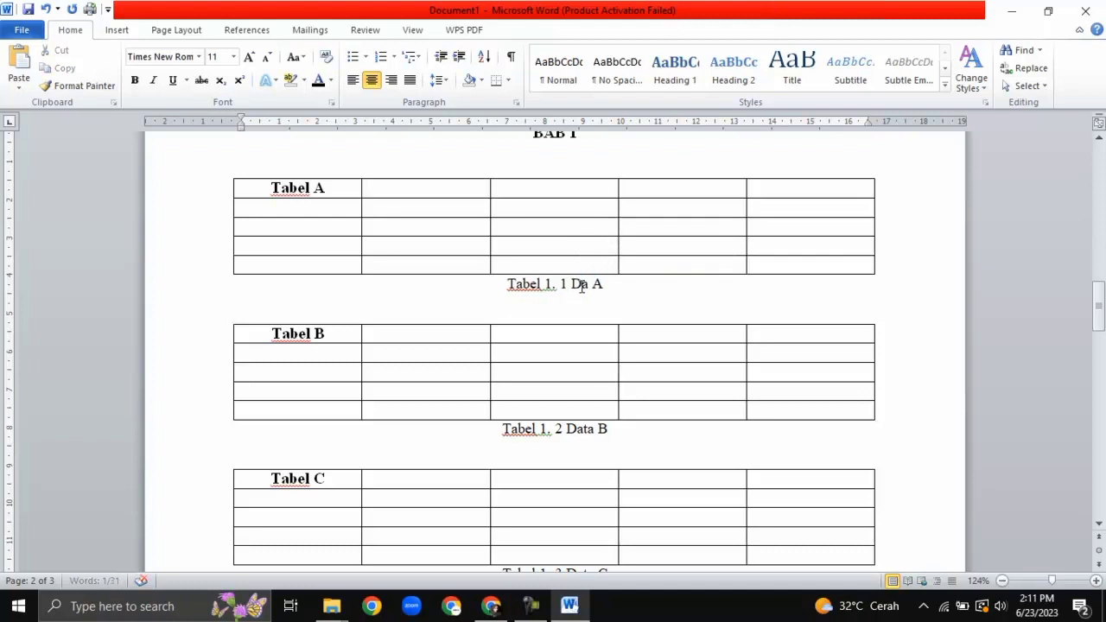
Insert a caption with the label "Tabel 1." below the whole Tabel D table
{"action": "scroll", "coordinate": [609, 283], "scroll_direction": "down", "scroll_amount": 5}
{"action": "scroll", "coordinate": [609, 283], "scroll_direction": "down", "scroll_amount": 2}
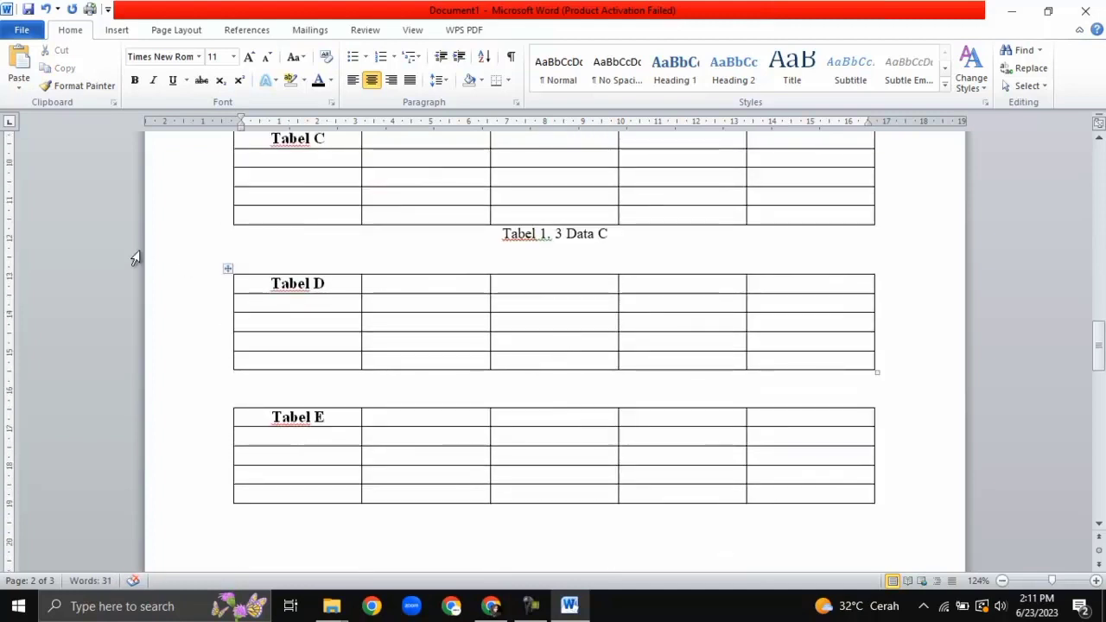
{"action": "left_click", "coordinate": [227, 269]}
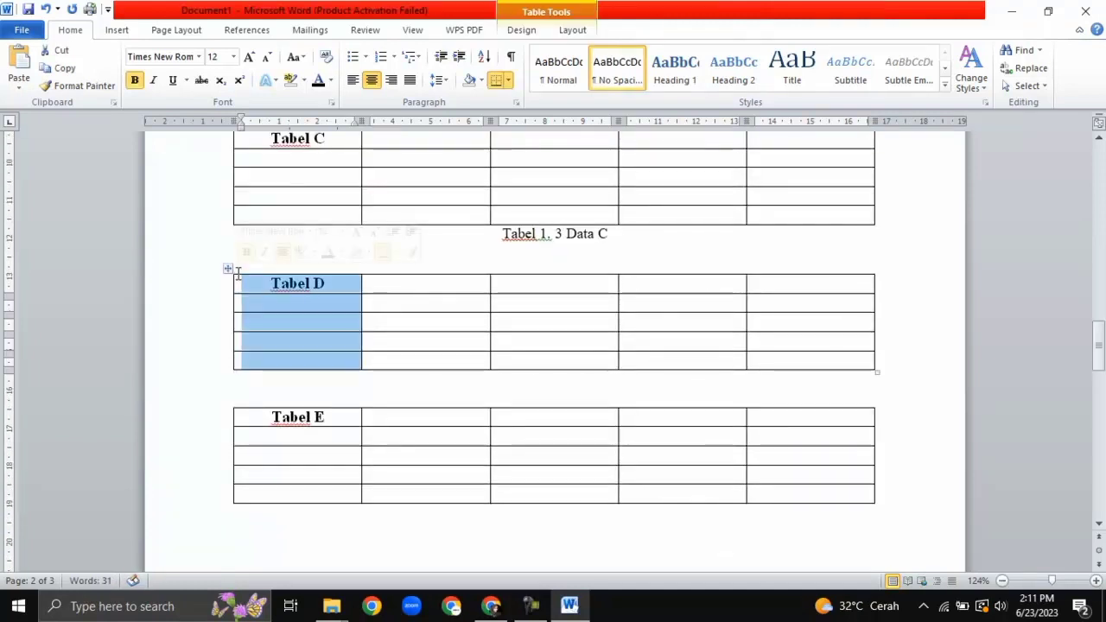
{"action": "right_click", "coordinate": [228, 270]}
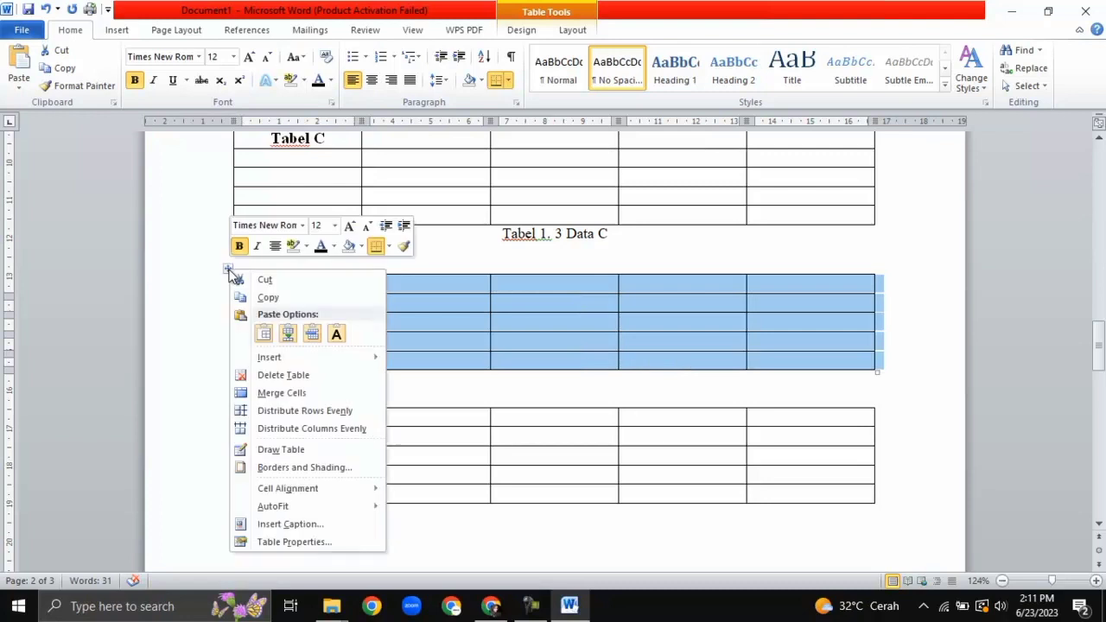
{"action": "left_click", "coordinate": [287, 524]}
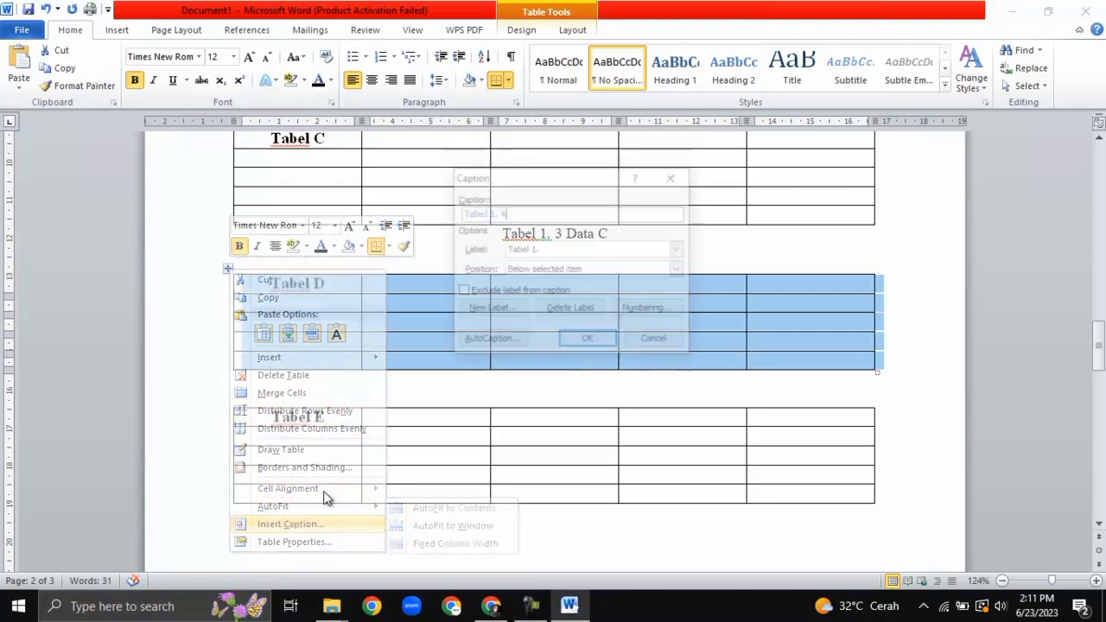
{"action": "left_click", "coordinate": [577, 340]}
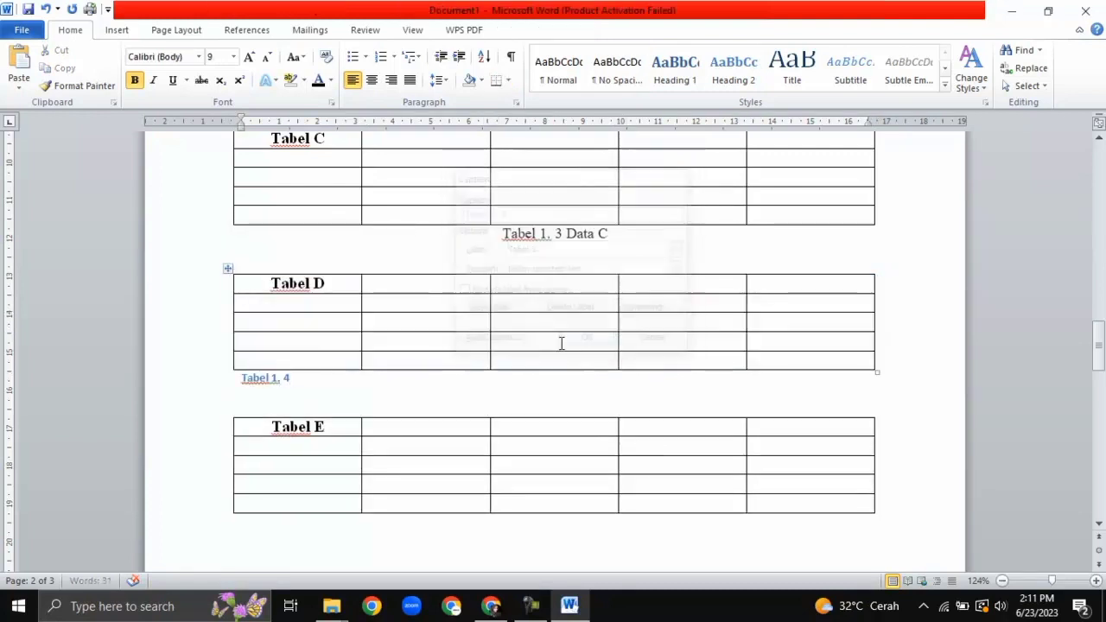
Format the caption under the Tabel D table as centred, Times New Roman, size 11, black and not bold, and append the title Data D
{"action": "triple_click", "coordinate": [295, 378]}
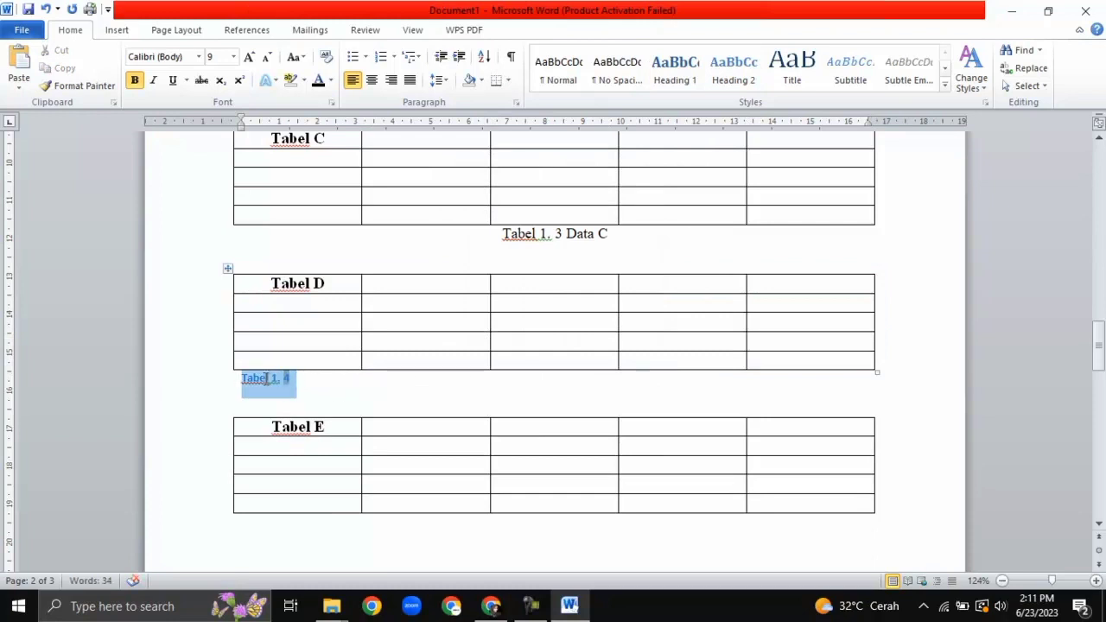
{"action": "left_click", "coordinate": [371, 80]}
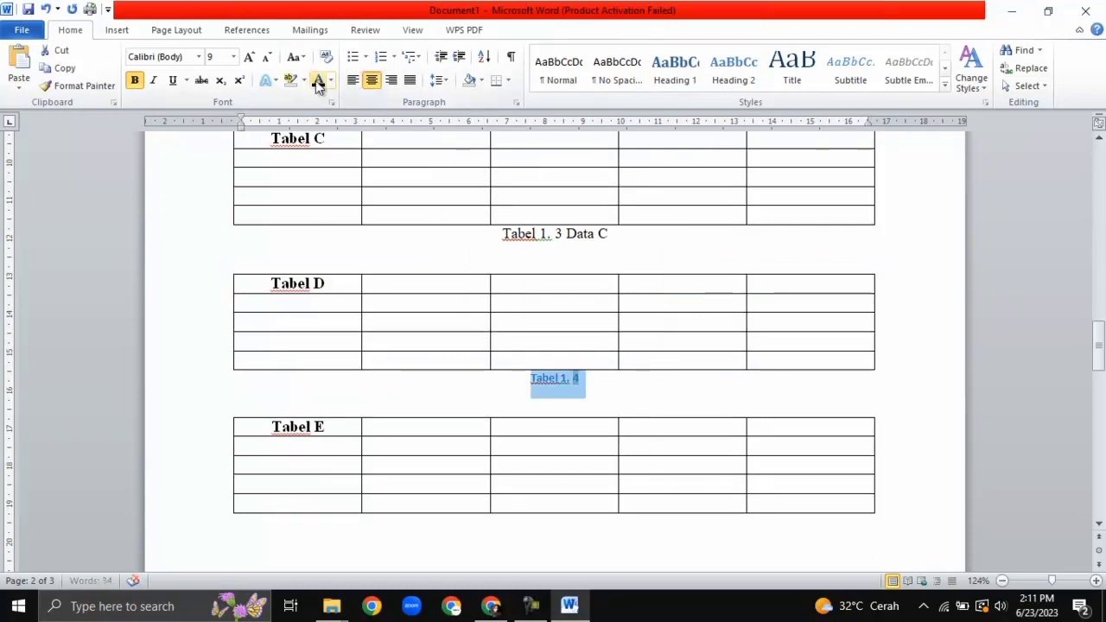
{"action": "left_click", "coordinate": [199, 57]}
{"action": "left_click", "coordinate": [198, 148]}
{"action": "left_click", "coordinate": [248, 57]}
{"action": "left_click", "coordinate": [249, 57]}
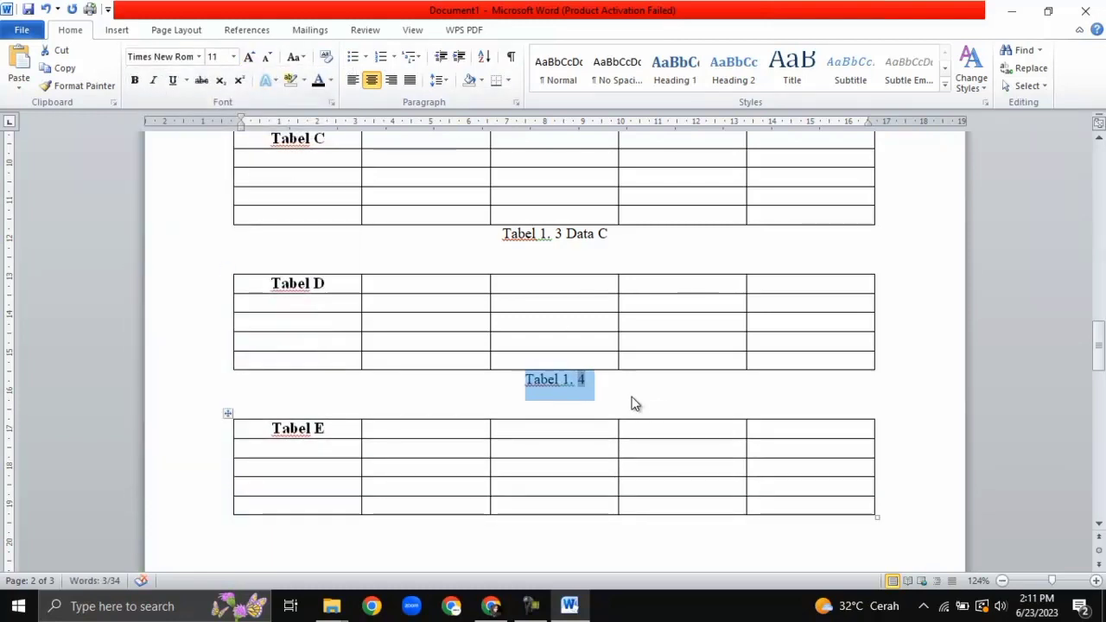
{"action": "left_click", "coordinate": [632, 381]}
{"action": "type", "text": "Data D"}
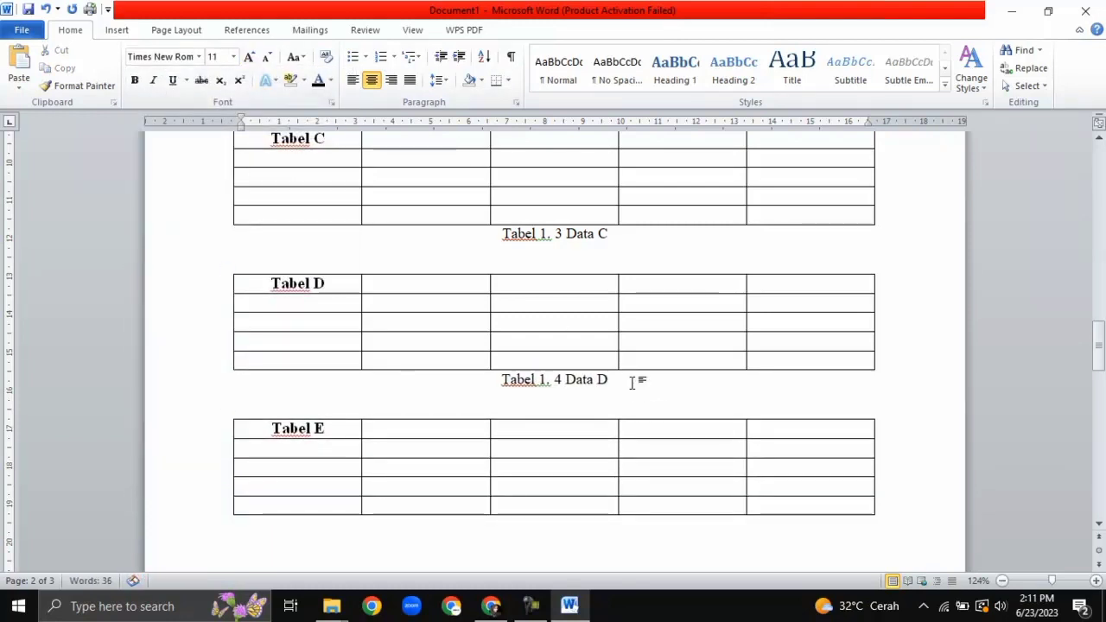
Insert a caption with the label "Tabel 1." below the whole Tabel E table
{"action": "scroll", "coordinate": [634, 380], "scroll_direction": "down", "scroll_amount": 1}
{"action": "left_click", "coordinate": [225, 370]}
{"action": "right_click", "coordinate": [225, 368]}
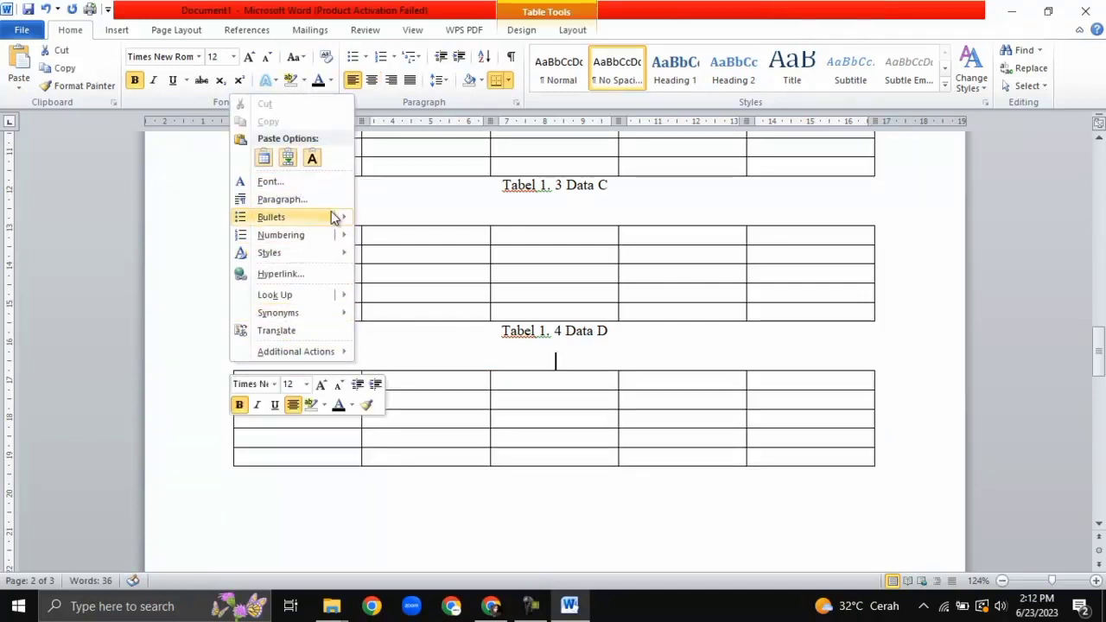
{"action": "mouse_move", "coordinate": [289, 235]}
{"action": "left_click", "coordinate": [609, 501]}
{"action": "left_click", "coordinate": [227, 369]}
{"action": "right_click", "coordinate": [228, 369]}
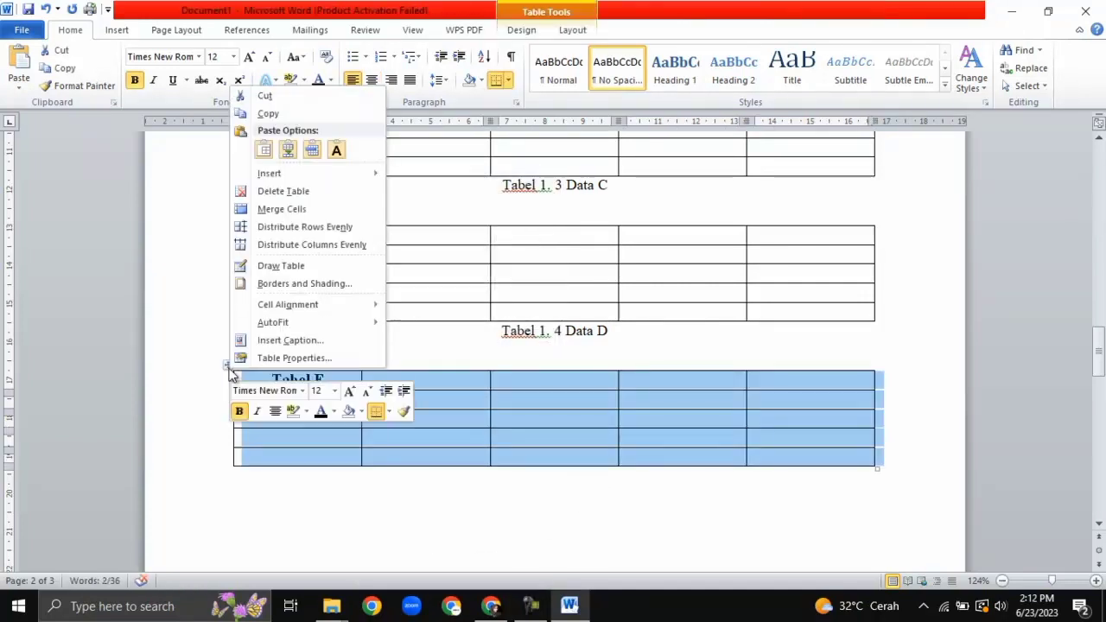
{"action": "left_click", "coordinate": [314, 339]}
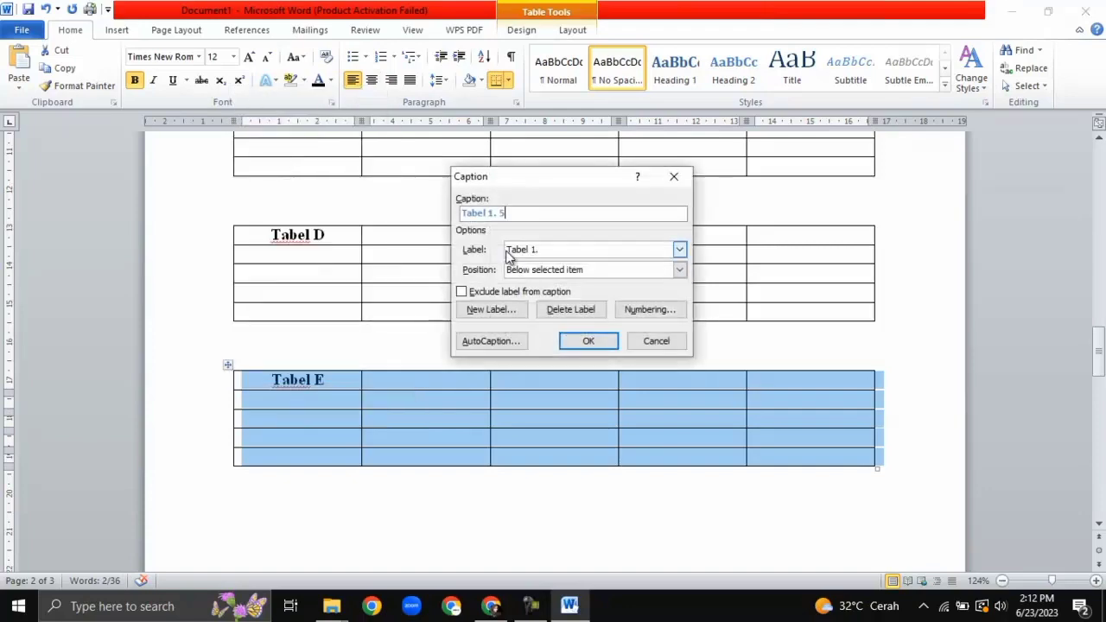
{"action": "left_click", "coordinate": [593, 343]}
Format the caption under the Tabel E table as centred, Times New Roman, size 11, black and not bold, and append the title Data E
{"action": "triple_click", "coordinate": [259, 476]}
{"action": "left_click", "coordinate": [372, 80]}
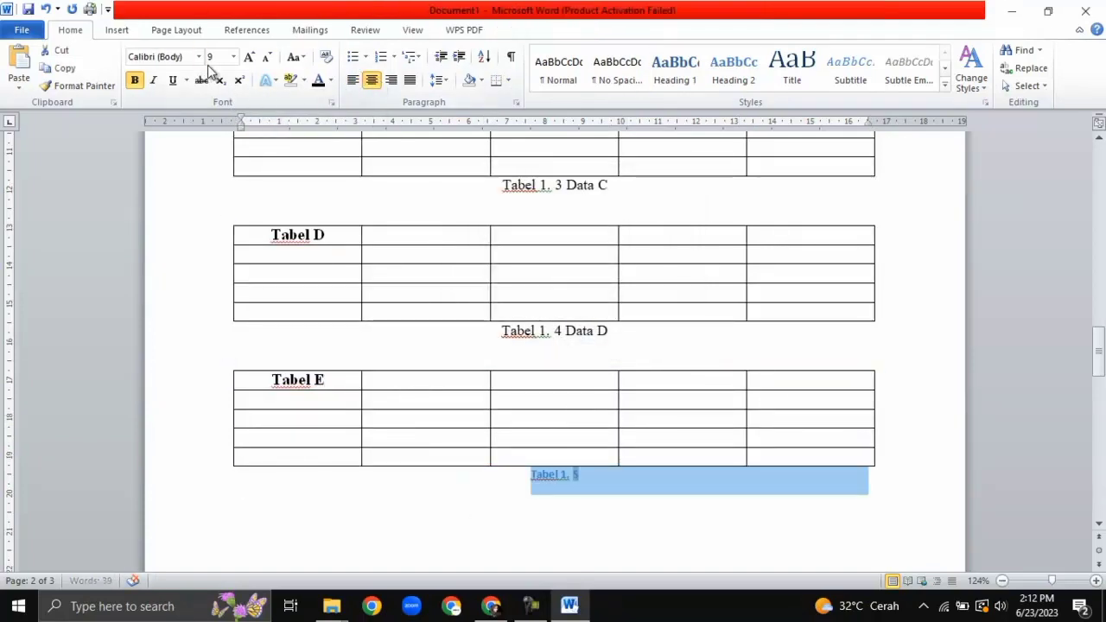
{"action": "left_click", "coordinate": [198, 56]}
{"action": "left_click", "coordinate": [203, 148]}
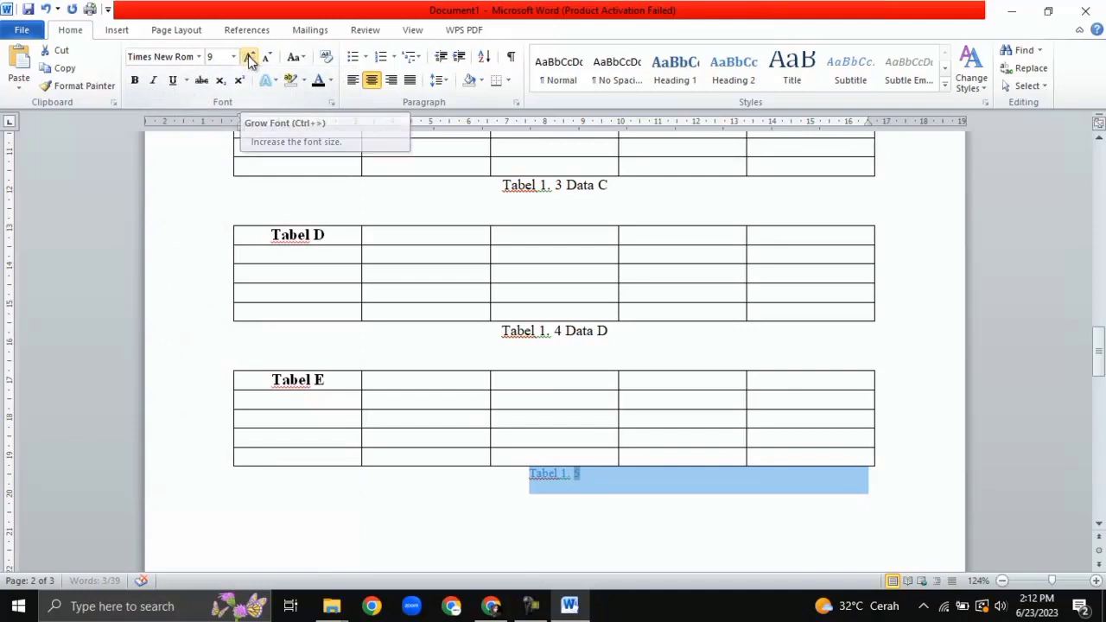
{"action": "left_click", "coordinate": [249, 56]}
{"action": "left_click", "coordinate": [249, 56]}
{"action": "left_click", "coordinate": [619, 468]}
{"action": "type", "text": "Data E"}
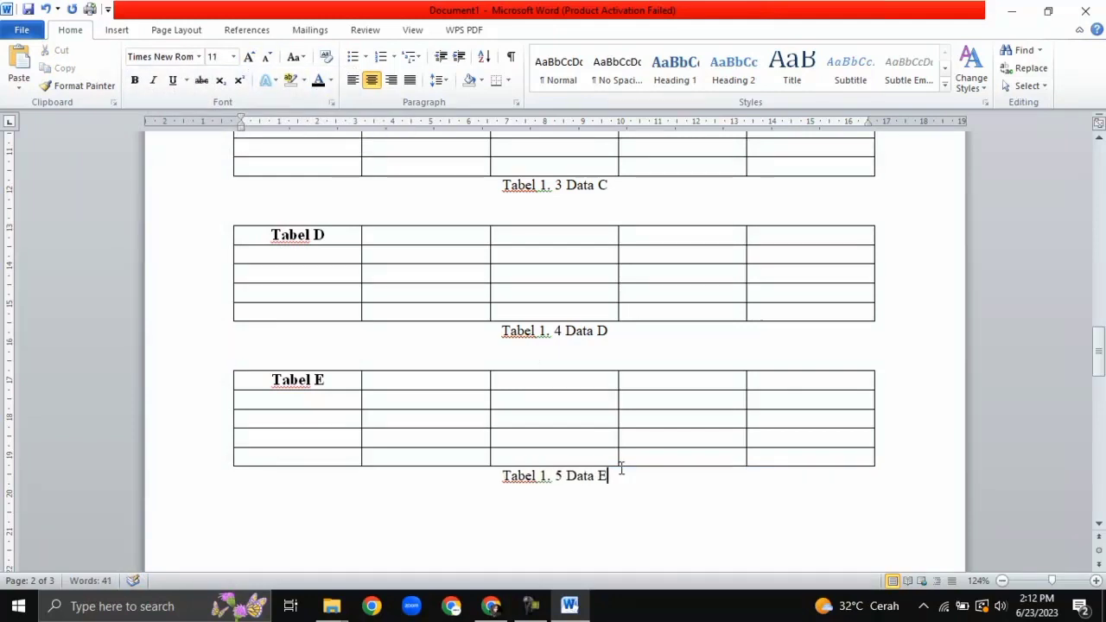
Insert a table of three columns and four rows under the BAB II heading and enter Kelas A in its first cell
{"action": "scroll", "coordinate": [618, 468], "scroll_direction": "up", "scroll_amount": 15}
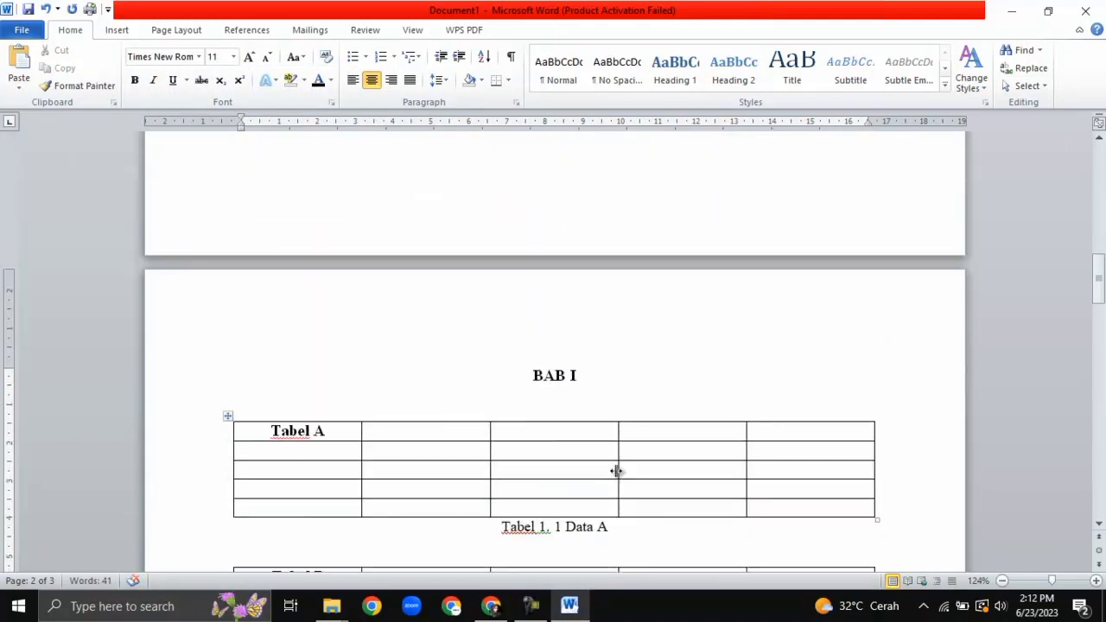
{"action": "scroll", "coordinate": [619, 467], "scroll_direction": "down", "scroll_amount": 4}
{"action": "scroll", "coordinate": [617, 467], "scroll_direction": "down", "scroll_amount": 12}
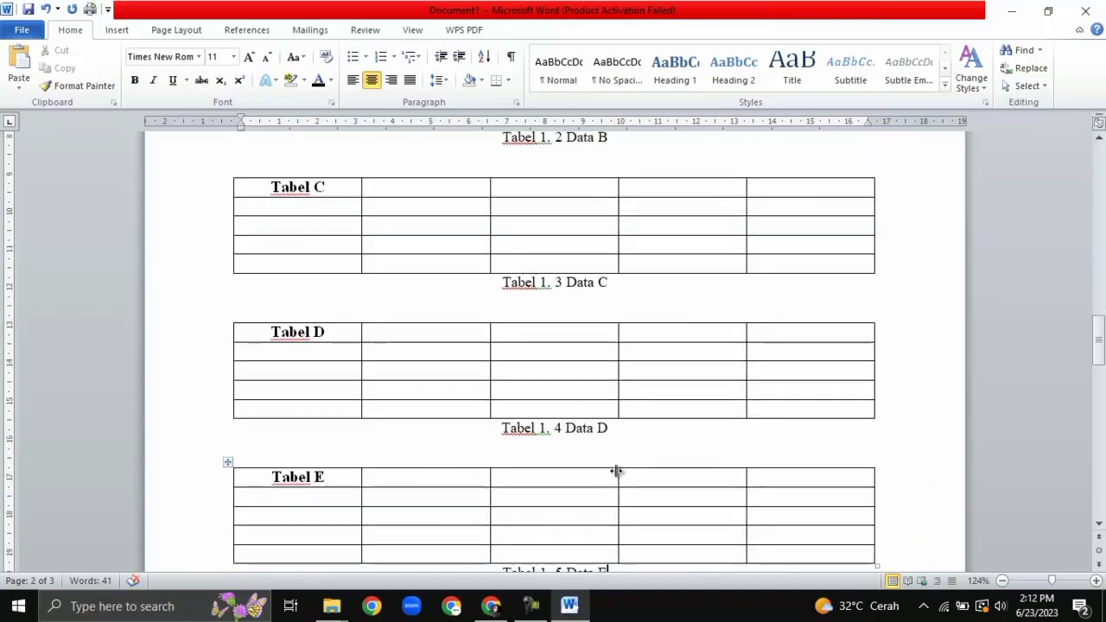
{"action": "scroll", "coordinate": [617, 471], "scroll_direction": "down", "scroll_amount": 5}
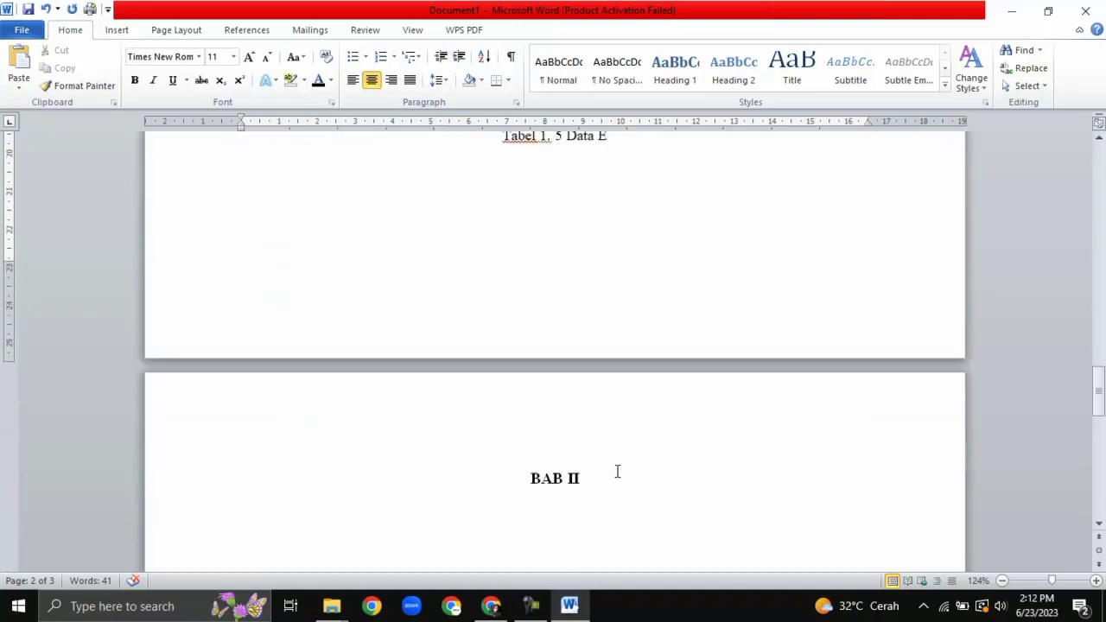
{"action": "scroll", "coordinate": [581, 385], "scroll_direction": "down", "scroll_amount": 2}
{"action": "left_click", "coordinate": [597, 292]}
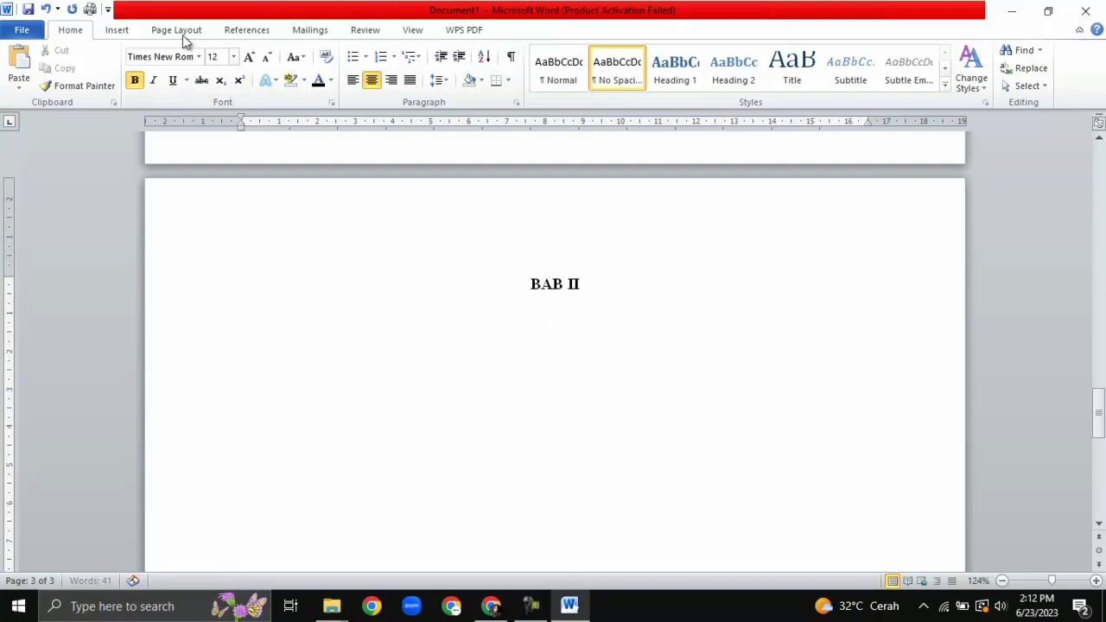
{"action": "left_click", "coordinate": [118, 31]}
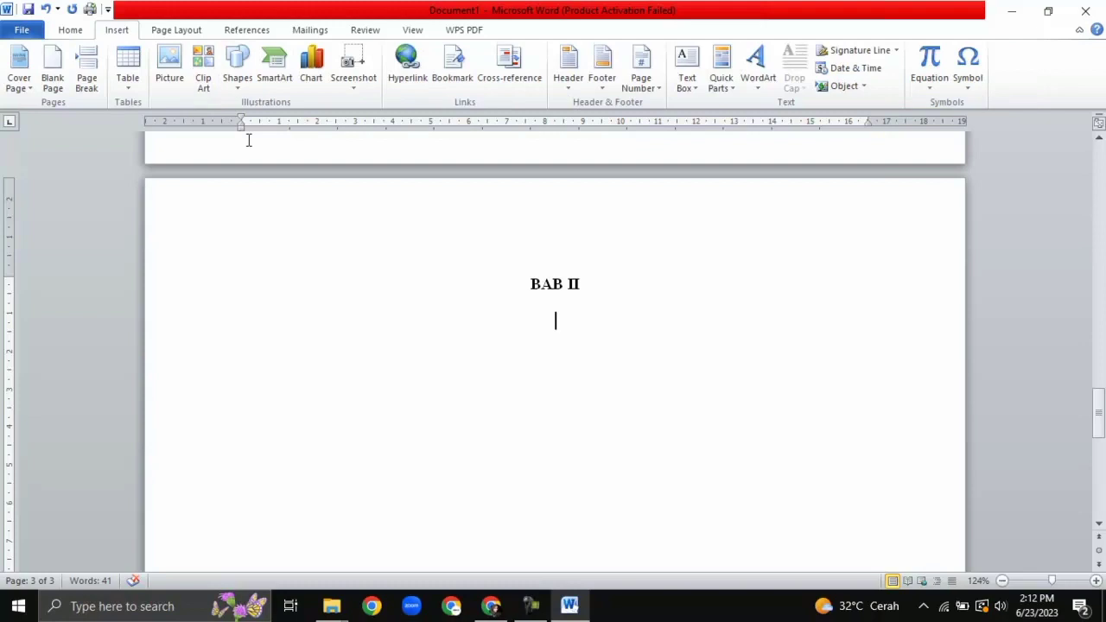
{"action": "left_click", "coordinate": [127, 61]}
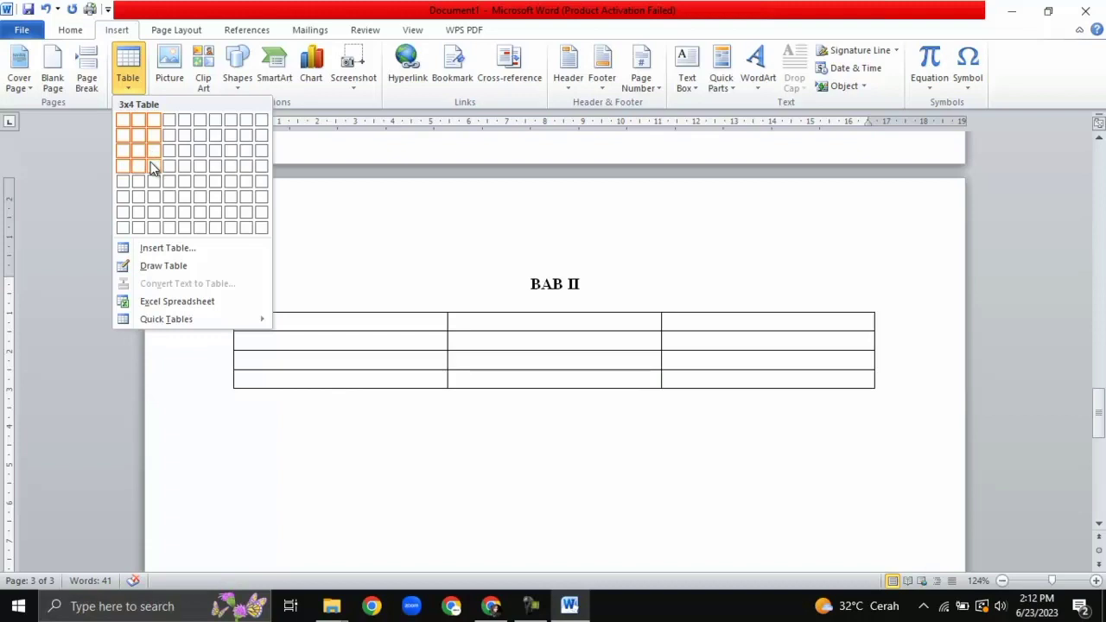
{"action": "left_click", "coordinate": [151, 169]}
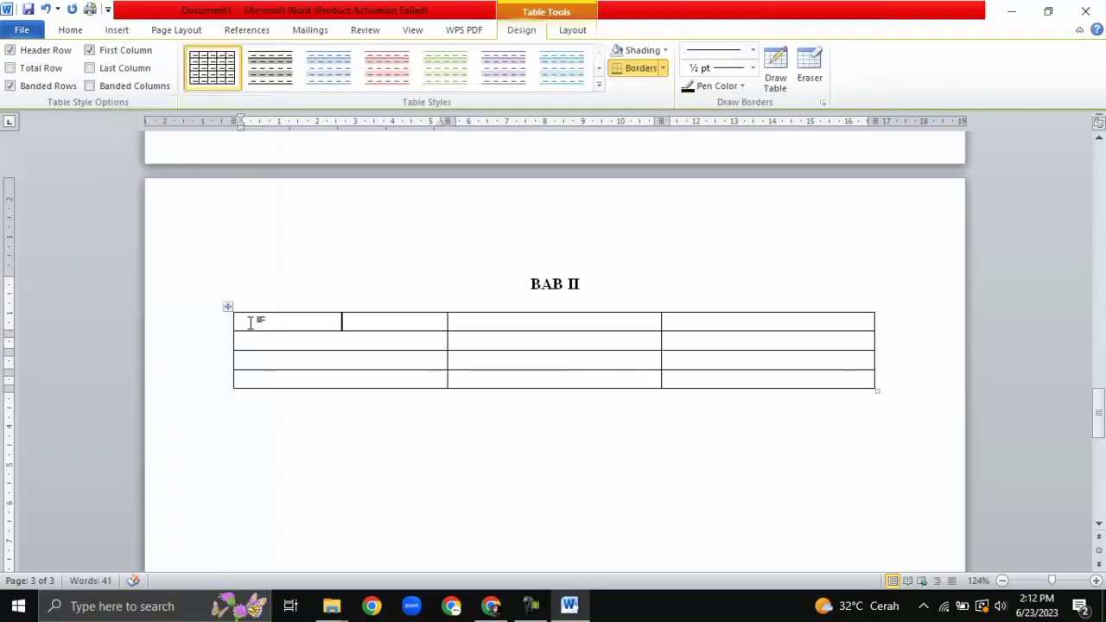
{"action": "type", "text": "Kelas A"}
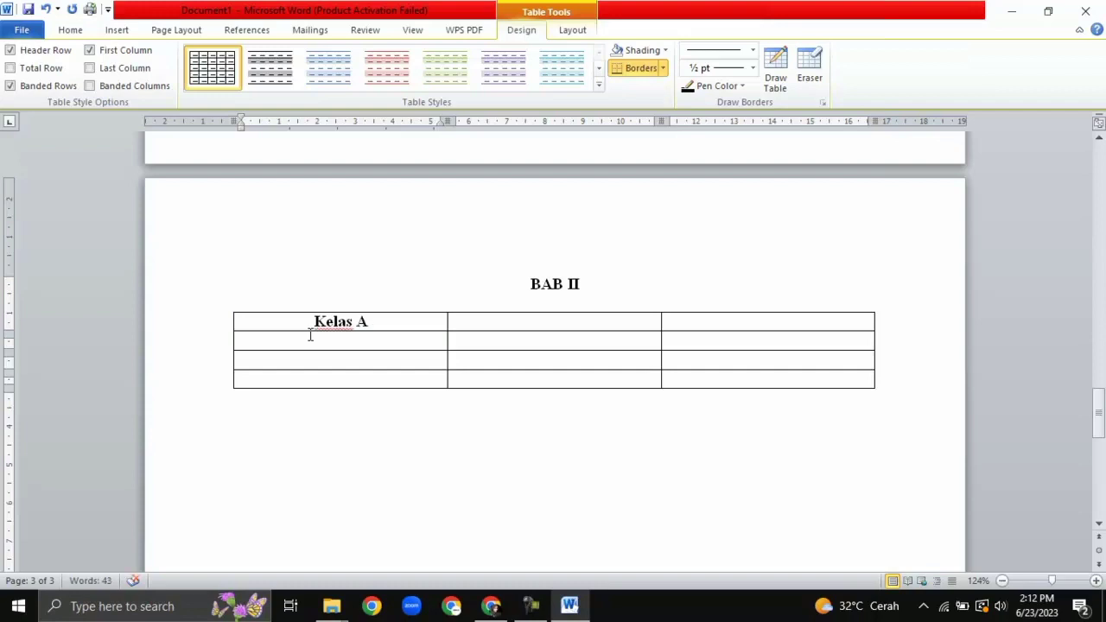
Copy the whole Kelas A table and paste two copies below it, separated by a blank line
{"action": "left_click", "coordinate": [226, 306]}
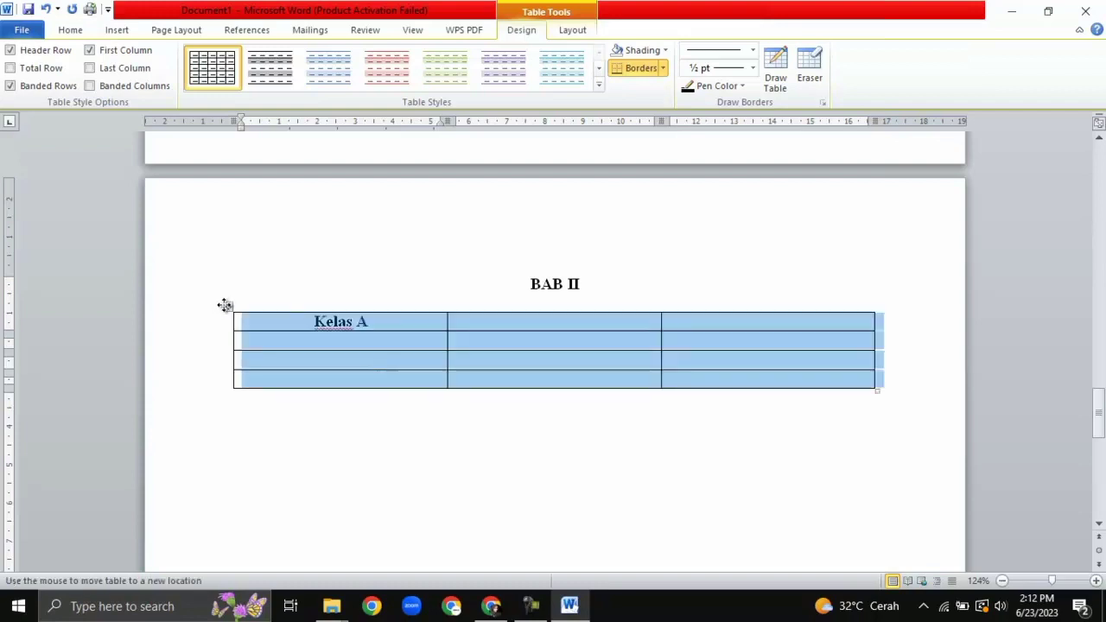
{"action": "right_click", "coordinate": [225, 308]}
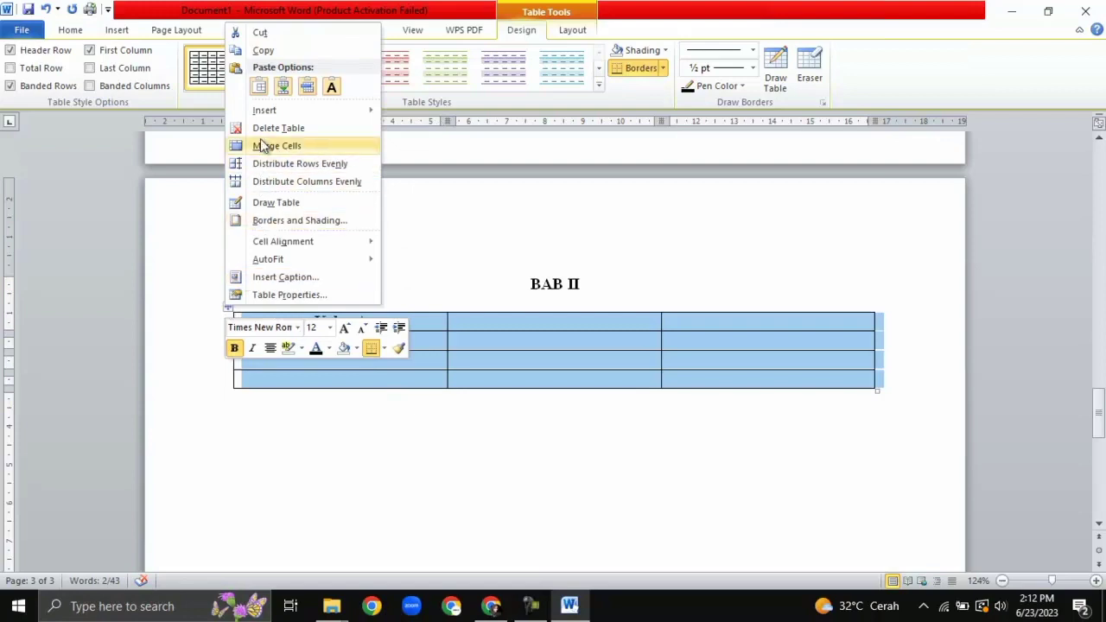
{"action": "left_click", "coordinate": [275, 51]}
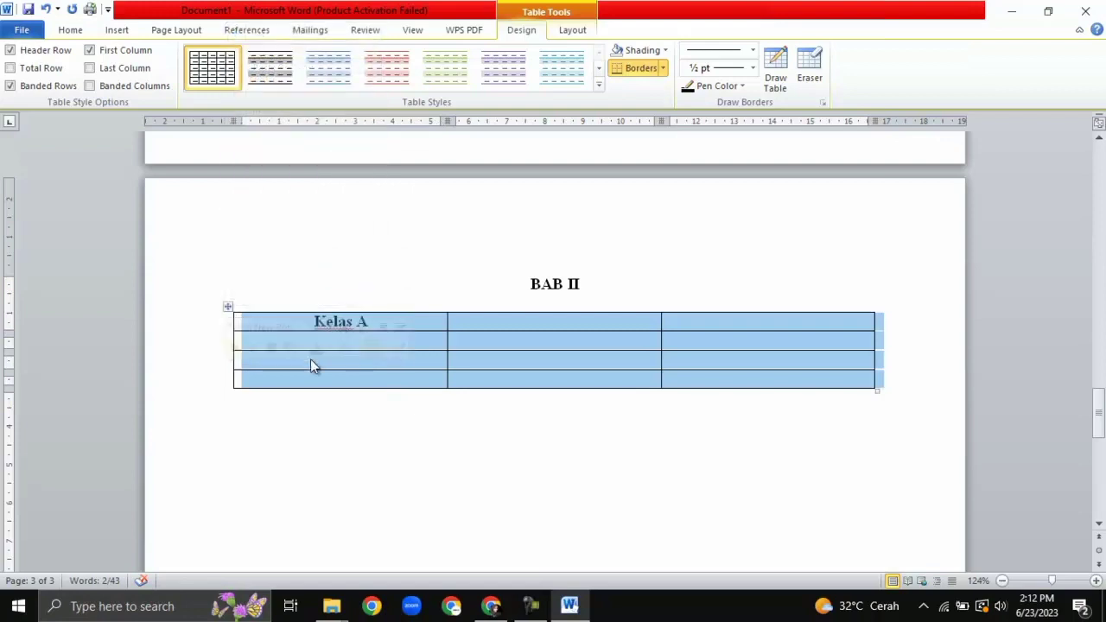
{"action": "left_click", "coordinate": [311, 410]}
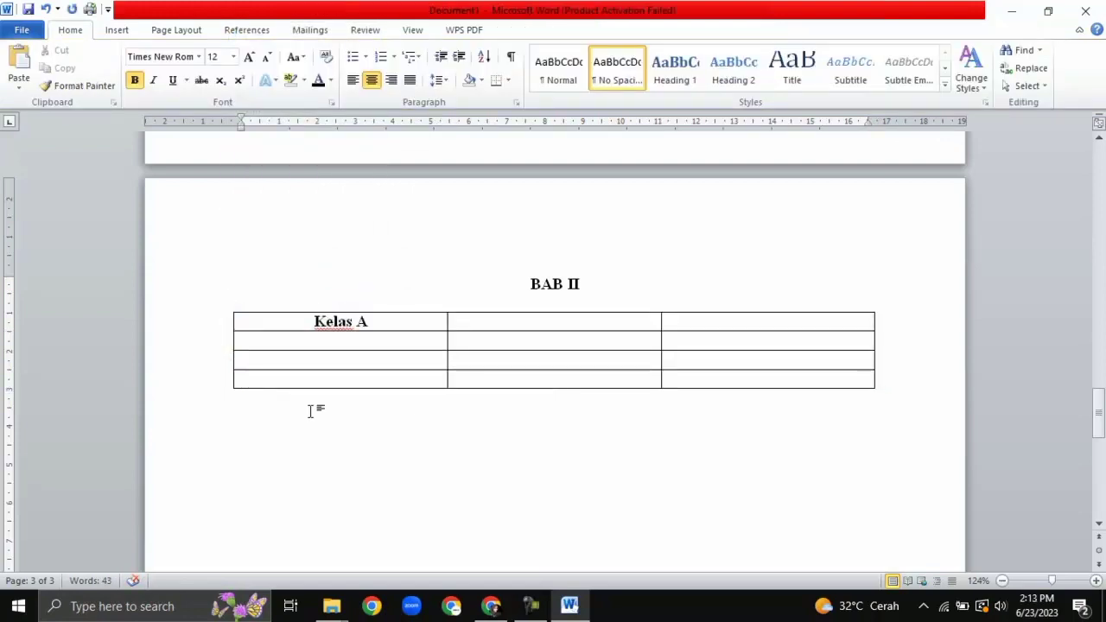
{"action": "key", "text": "ctrl+v"}
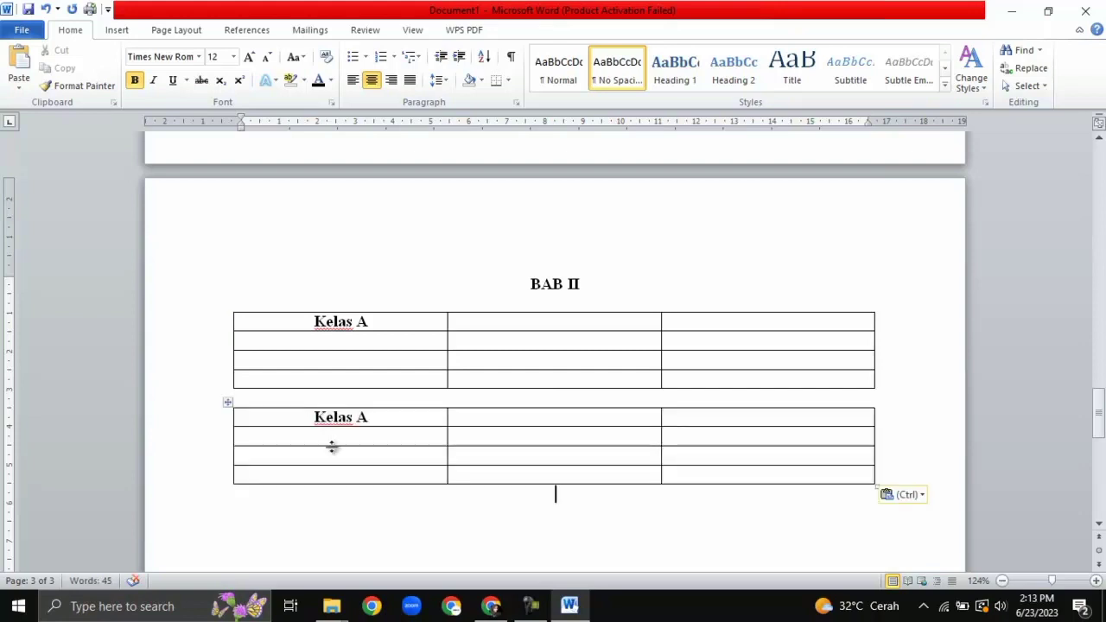
{"action": "key", "text": "Return"}
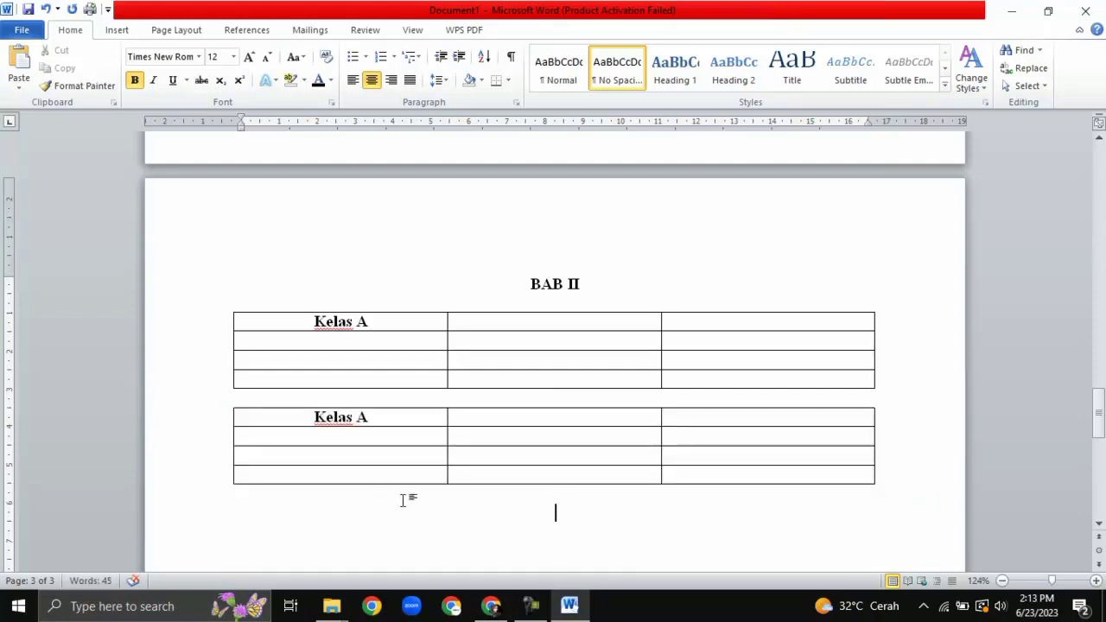
{"action": "key", "text": "ctrl+v"}
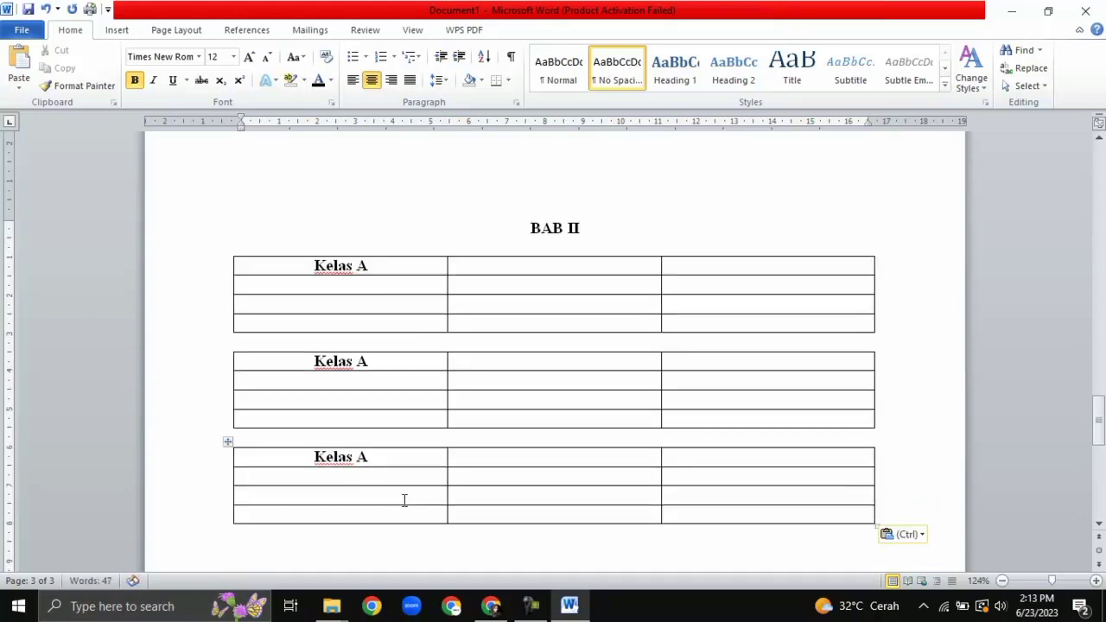
Change the first cell of the second BAB II table to Kelas B and of the third to Kelas C
{"action": "left_click", "coordinate": [387, 363]}
{"action": "key", "text": "BackSpace"}
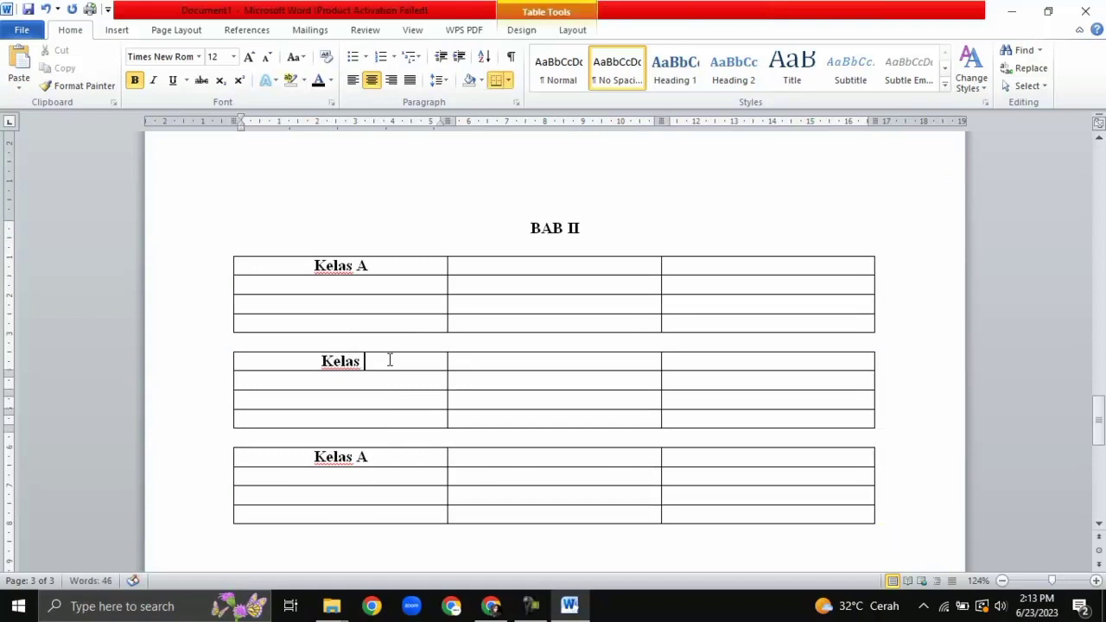
{"action": "type", "text": "B"}
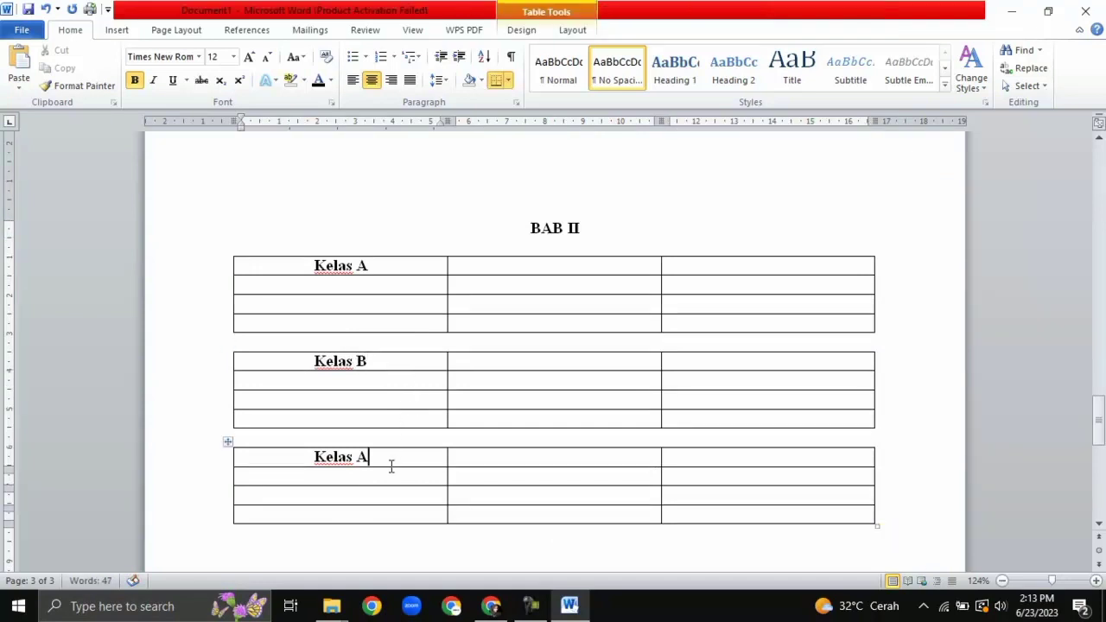
{"action": "key", "text": "BackSpace"}
{"action": "type", "text": "C"}
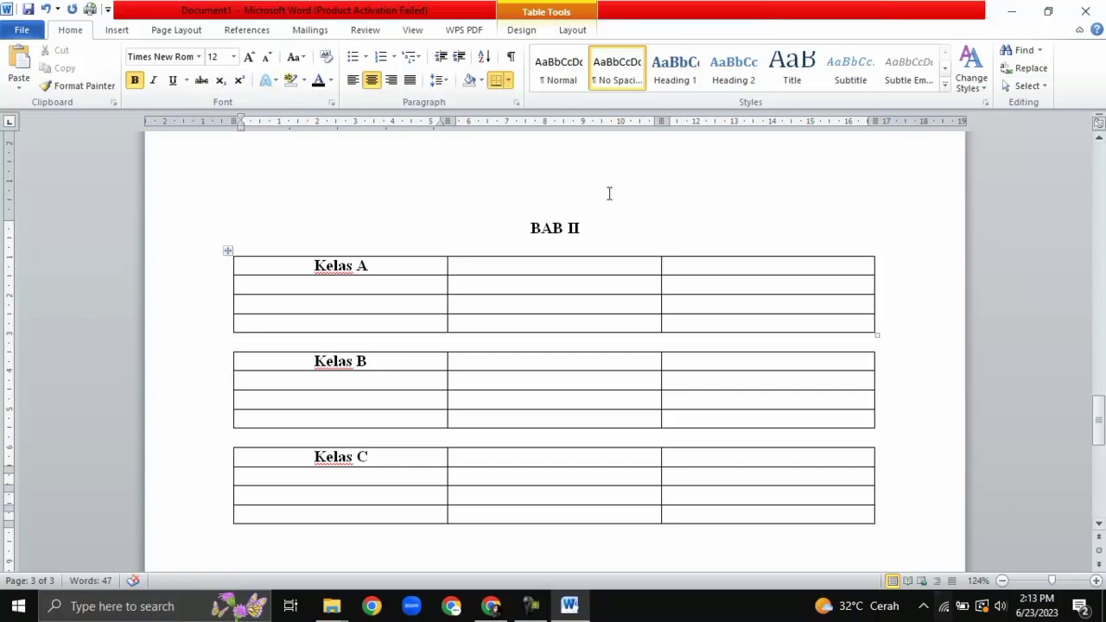
Insert a caption below the whole Kelas A table using a new label named "Tabel 2."
{"action": "left_click", "coordinate": [231, 249]}
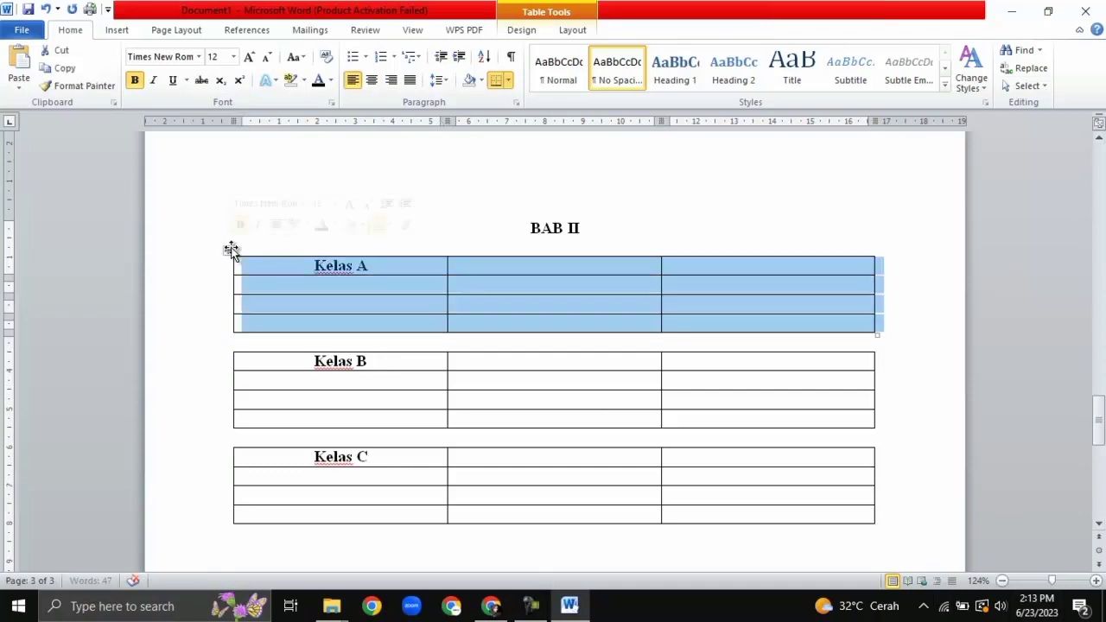
{"action": "right_click", "coordinate": [231, 251]}
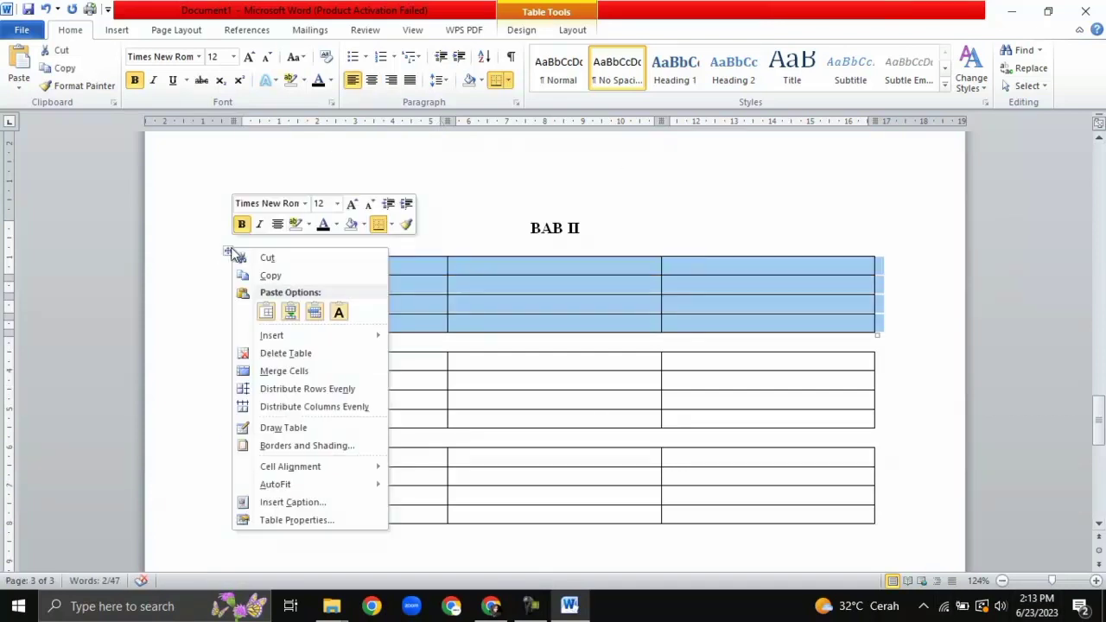
{"action": "key", "text": "Escape"}
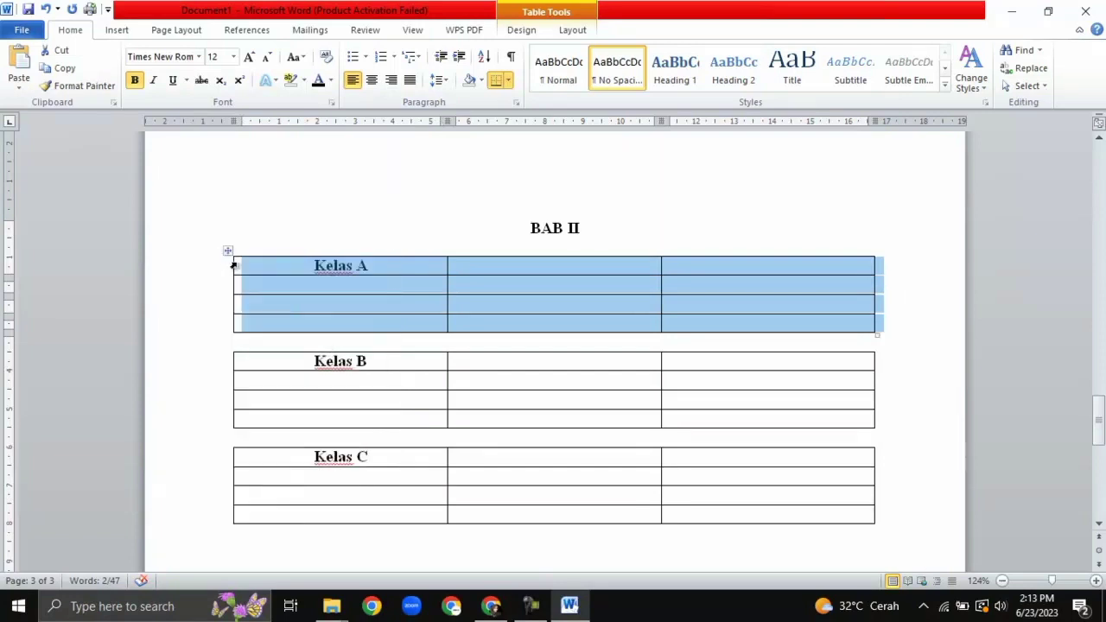
{"action": "right_click", "coordinate": [228, 251]}
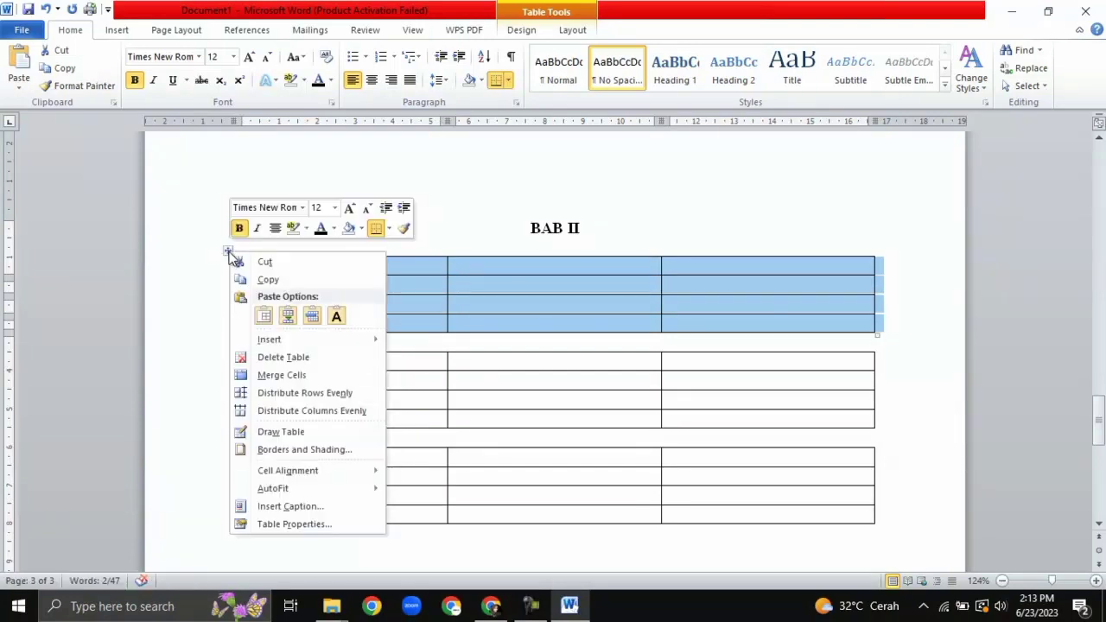
{"action": "left_click", "coordinate": [331, 506]}
{"action": "left_click", "coordinate": [508, 313]}
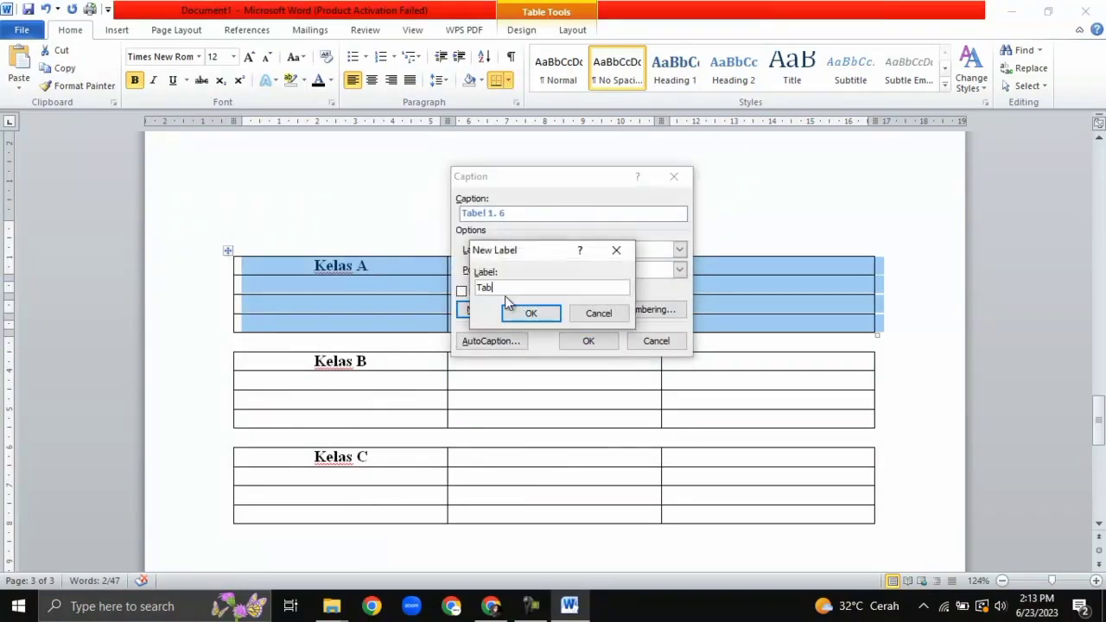
{"action": "left_click", "coordinate": [548, 315]}
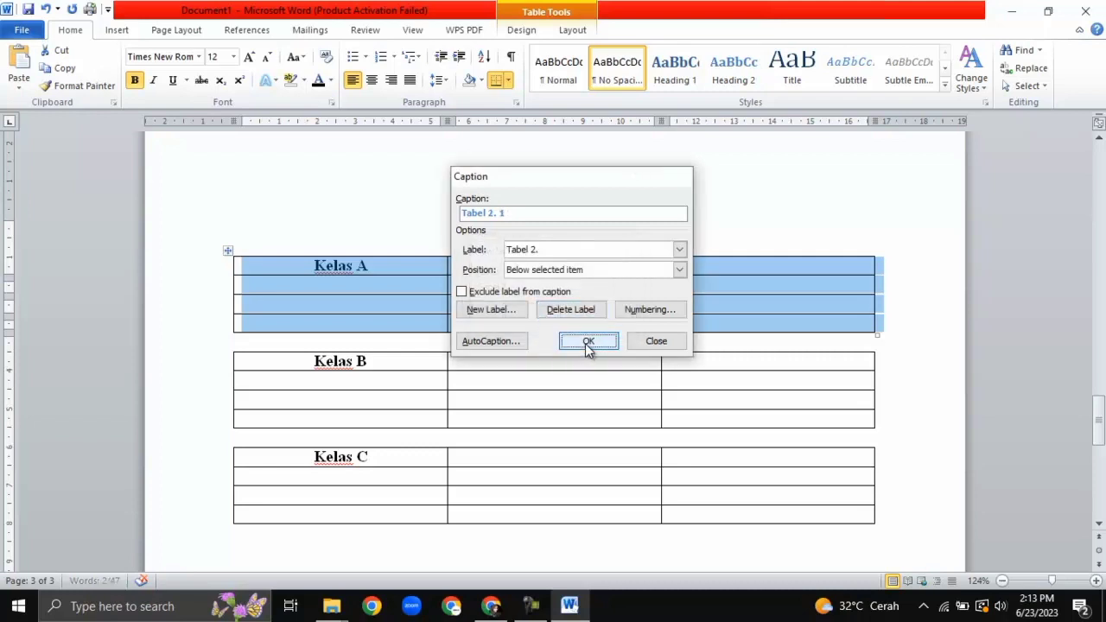
{"action": "left_click", "coordinate": [585, 343]}
Format the caption under the Kelas A table as centred, Times New Roman, size 11, black and not bold, and append the title Kelas A
{"action": "left_click_drag", "start_coordinate": [323, 347], "coordinate": [241, 342]}
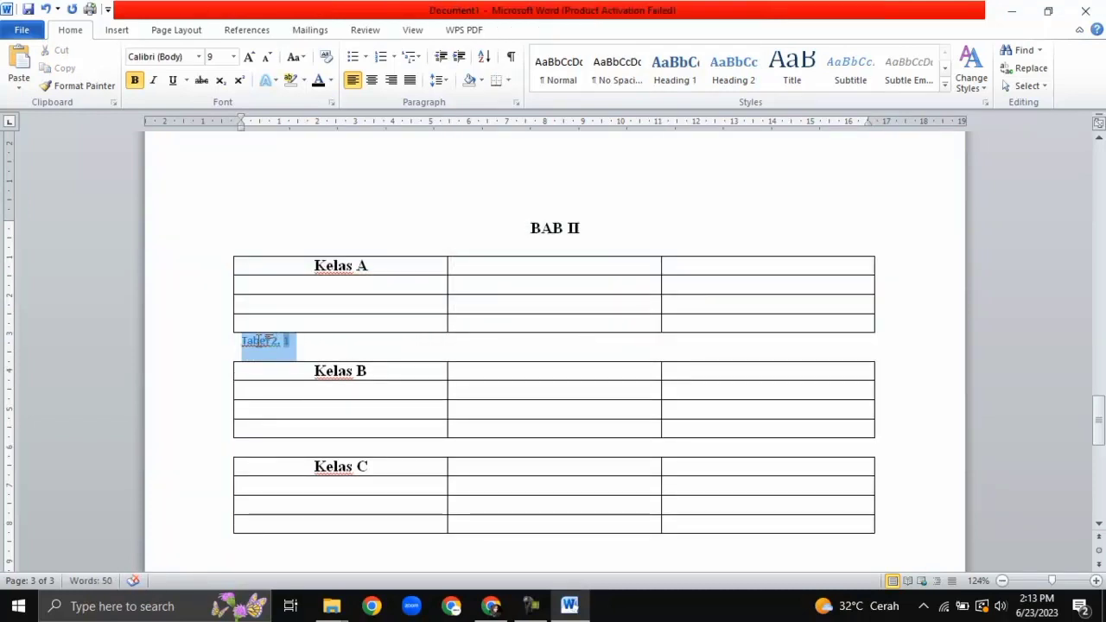
{"action": "left_click", "coordinate": [369, 82]}
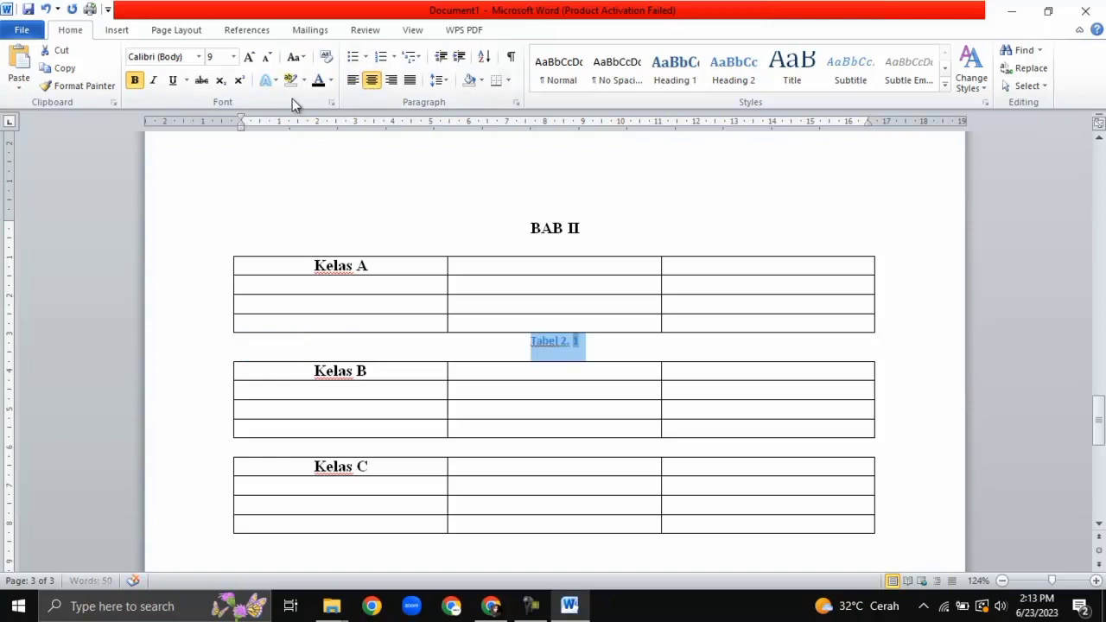
{"action": "left_click", "coordinate": [319, 87]}
{"action": "left_click", "coordinate": [199, 56]}
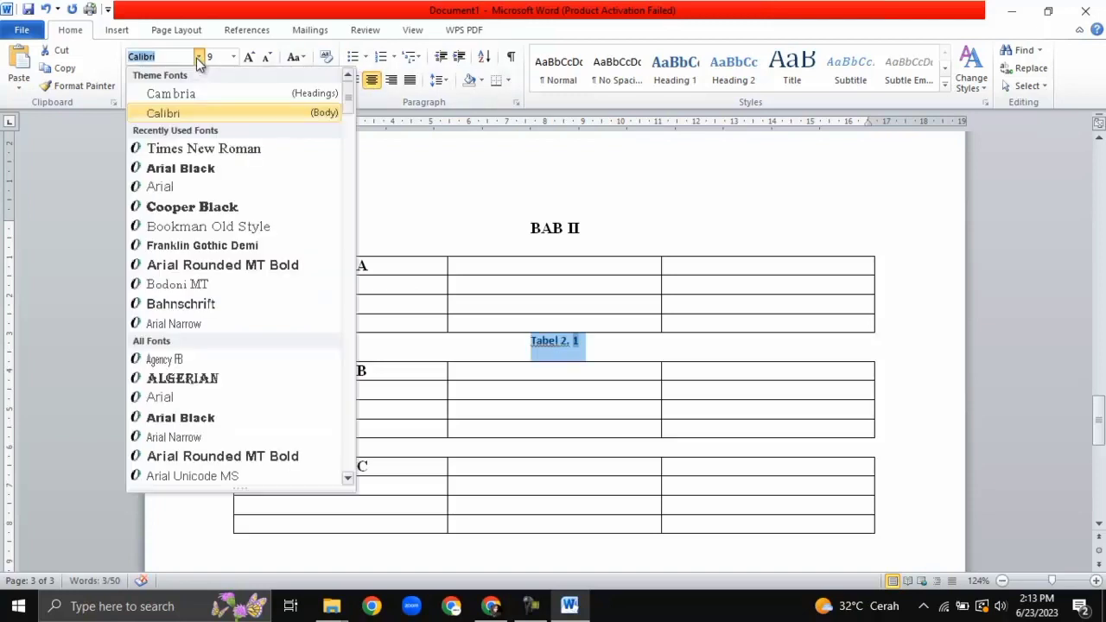
{"action": "left_click", "coordinate": [201, 149]}
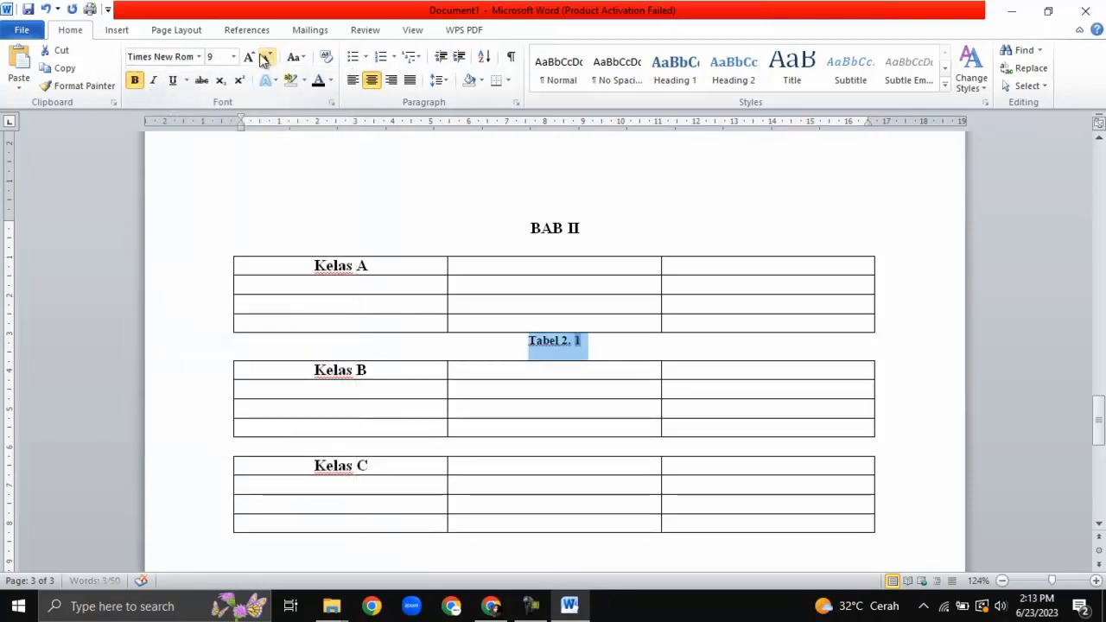
{"action": "left_click", "coordinate": [249, 57]}
{"action": "left_click", "coordinate": [249, 57]}
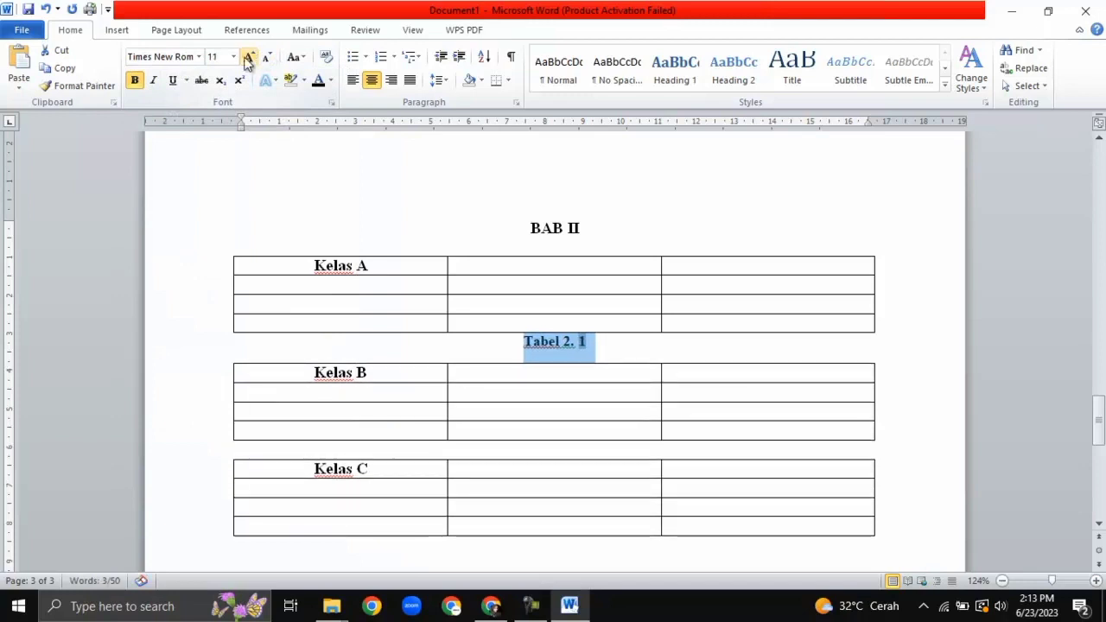
{"action": "left_click", "coordinate": [135, 80]}
{"action": "left_click", "coordinate": [604, 349]}
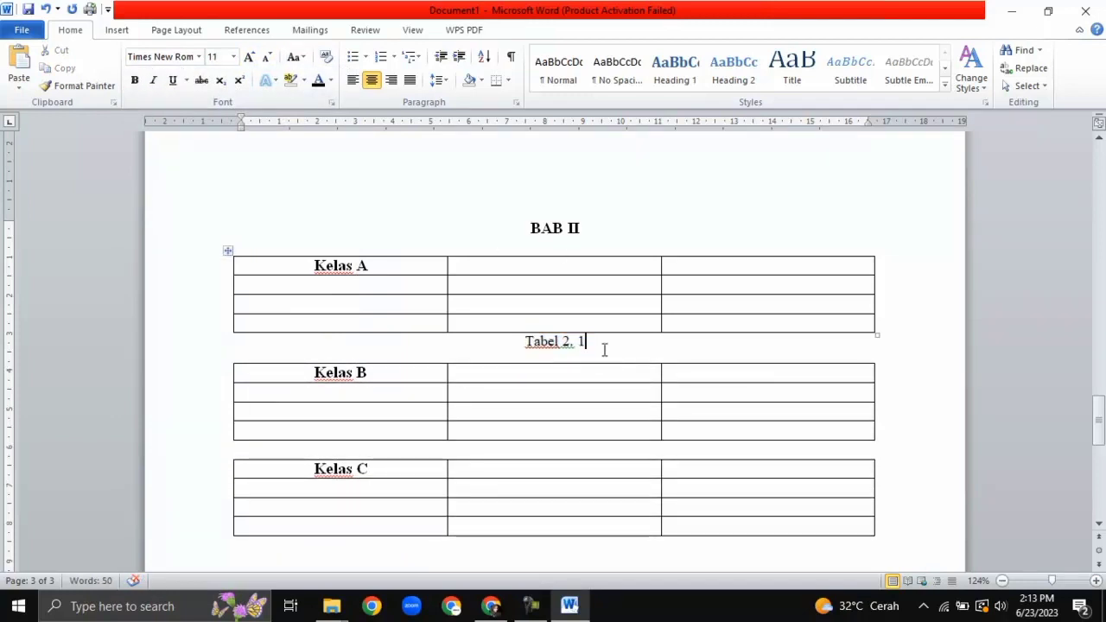
{"action": "type", "text": "elas A"}
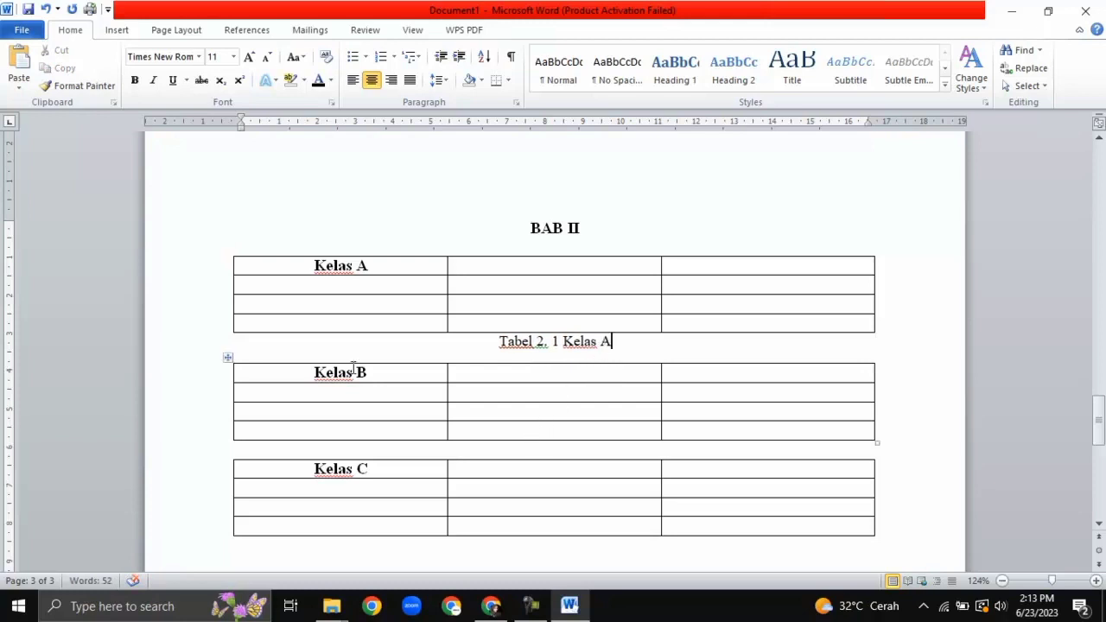
Insert a caption below the whole Kelas B table using the existing label "Tabel 2."
{"action": "left_click", "coordinate": [228, 357]}
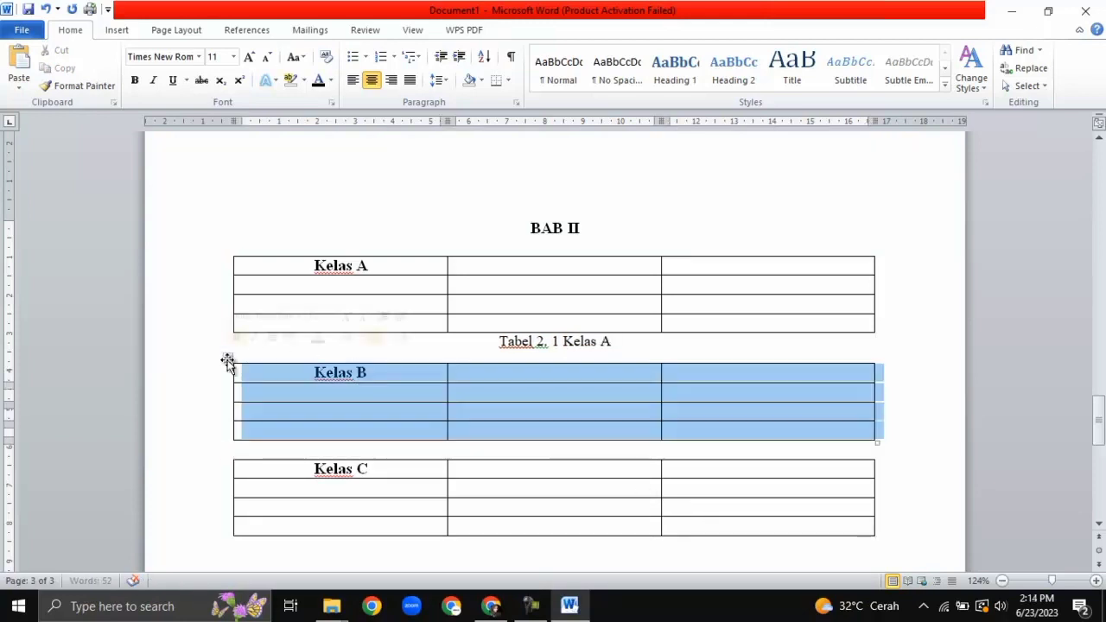
{"action": "right_click", "coordinate": [227, 358]}
{"action": "left_click", "coordinate": [259, 328]}
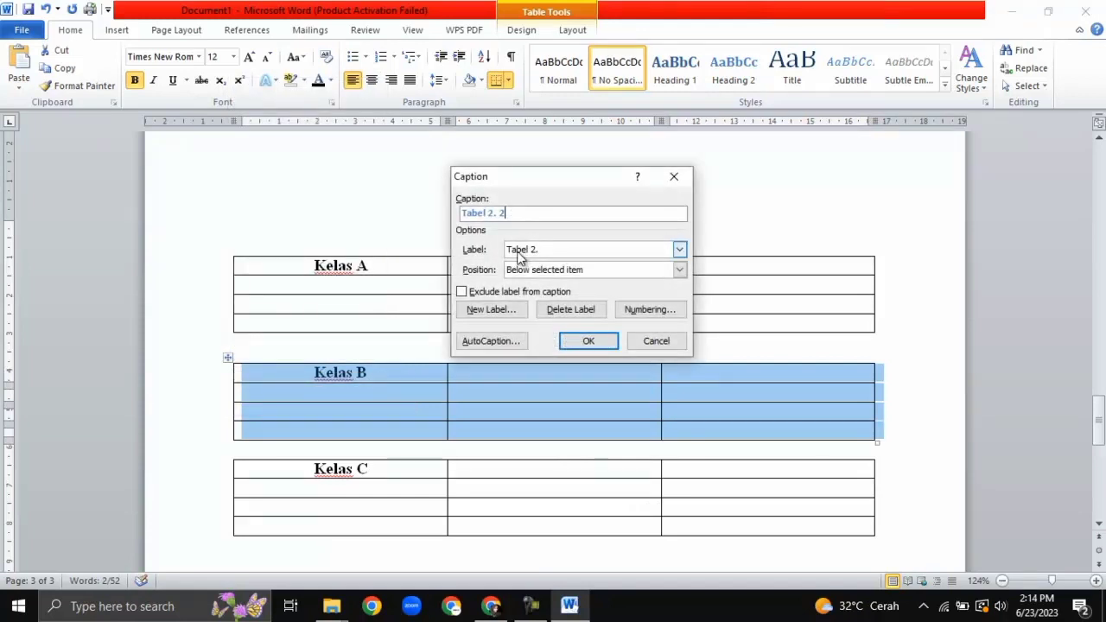
{"action": "left_click", "coordinate": [679, 250]}
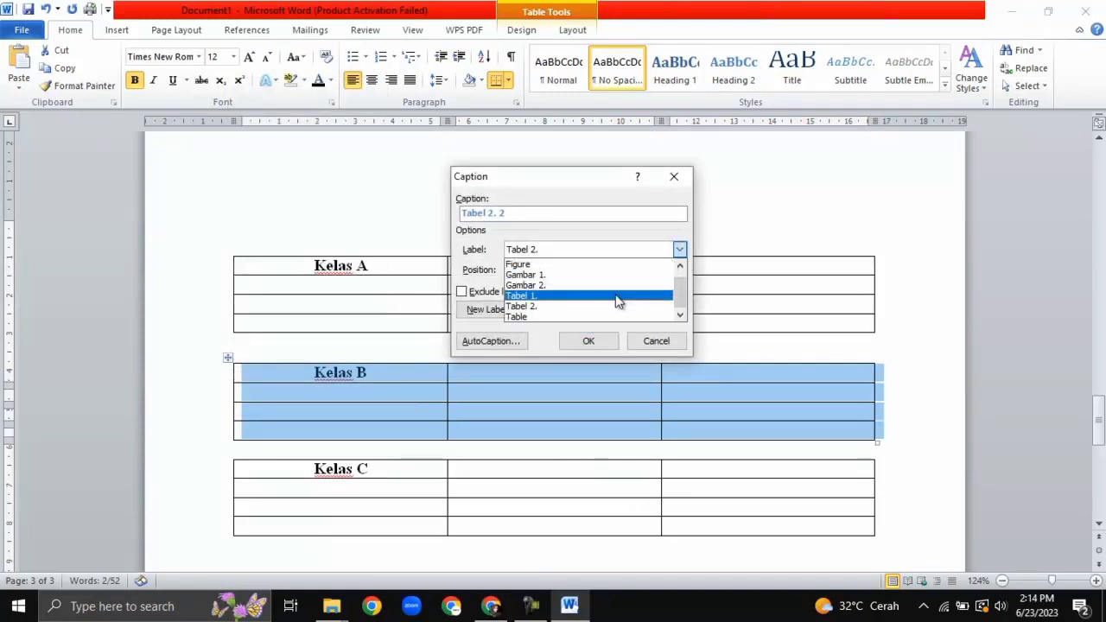
{"action": "left_click", "coordinate": [531, 305]}
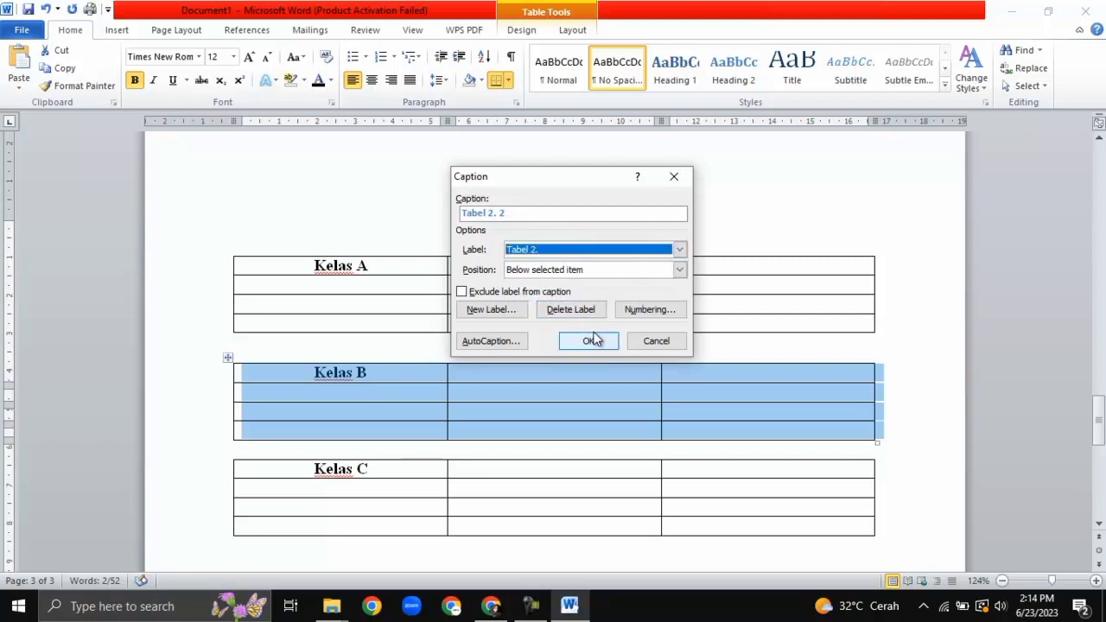
{"action": "left_click", "coordinate": [591, 342]}
Format the caption under the Kelas B table as centred, Times New Roman, size 11, black and not bold, and append the title Kelas B
{"action": "left_click_drag", "start_coordinate": [301, 450], "coordinate": [244, 448]}
{"action": "left_click", "coordinate": [371, 79]}
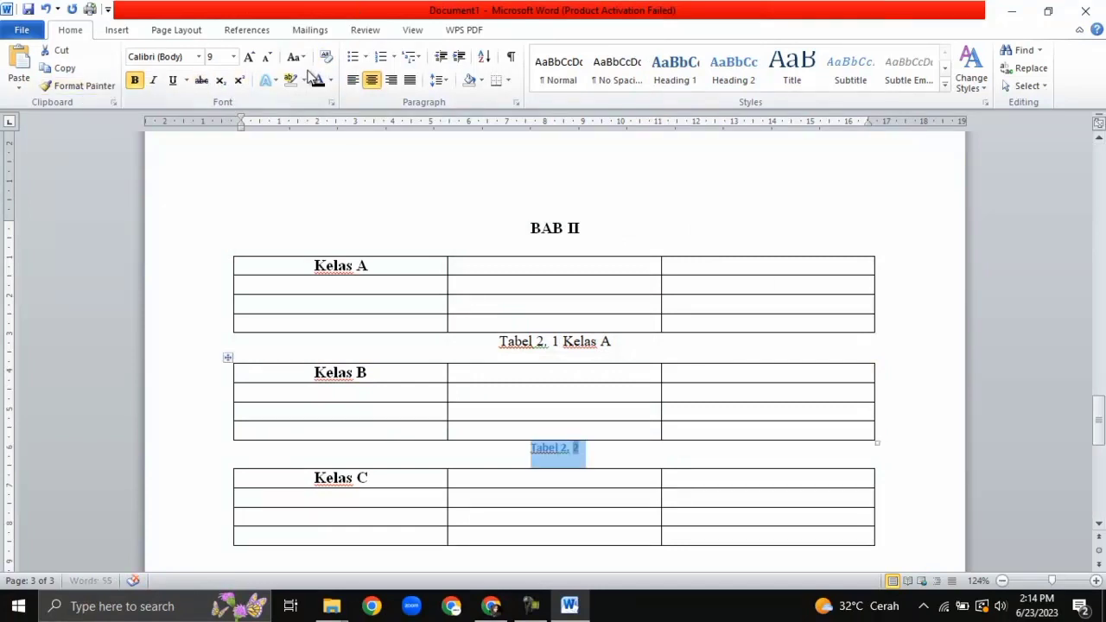
{"action": "left_click", "coordinate": [199, 56]}
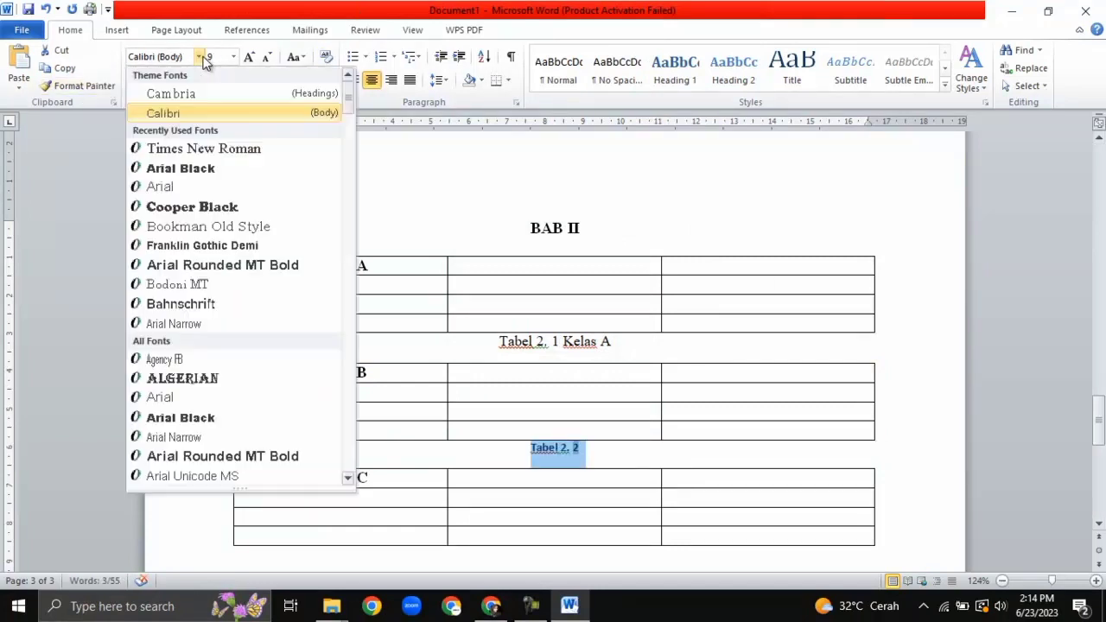
{"action": "left_click", "coordinate": [182, 145]}
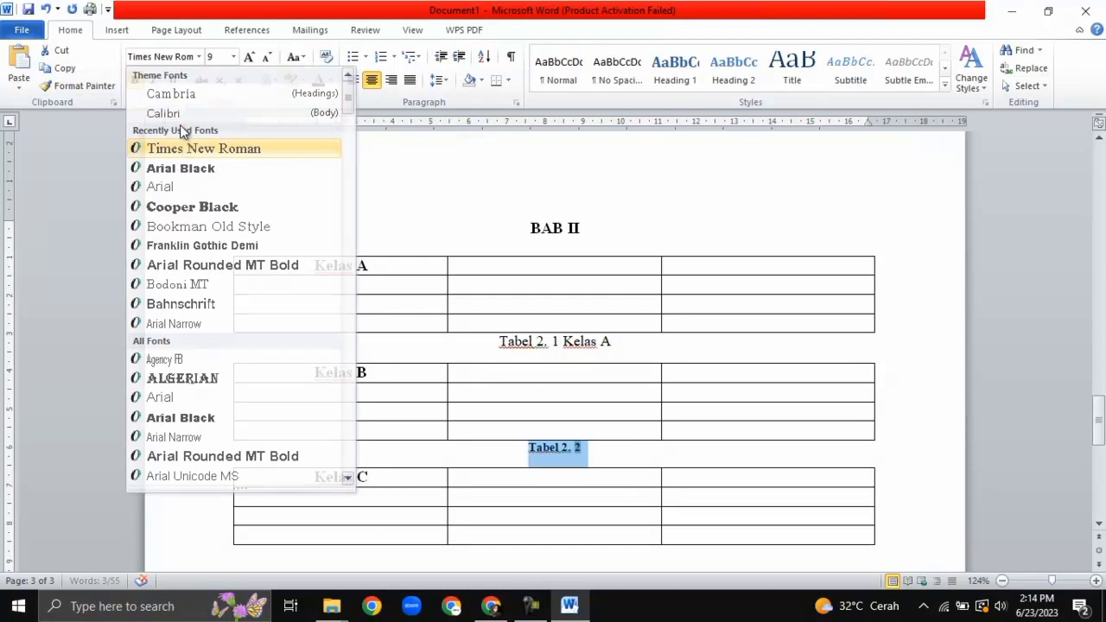
{"action": "left_click", "coordinate": [250, 57]}
{"action": "left_click", "coordinate": [250, 57]}
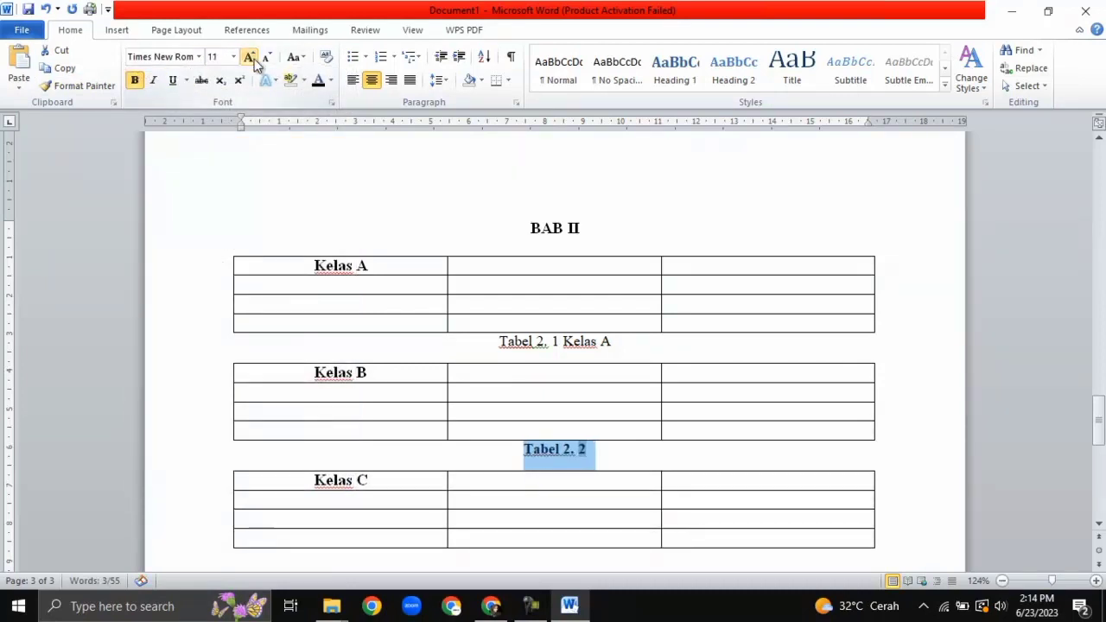
{"action": "left_click", "coordinate": [152, 81]}
{"action": "left_click", "coordinate": [156, 80]}
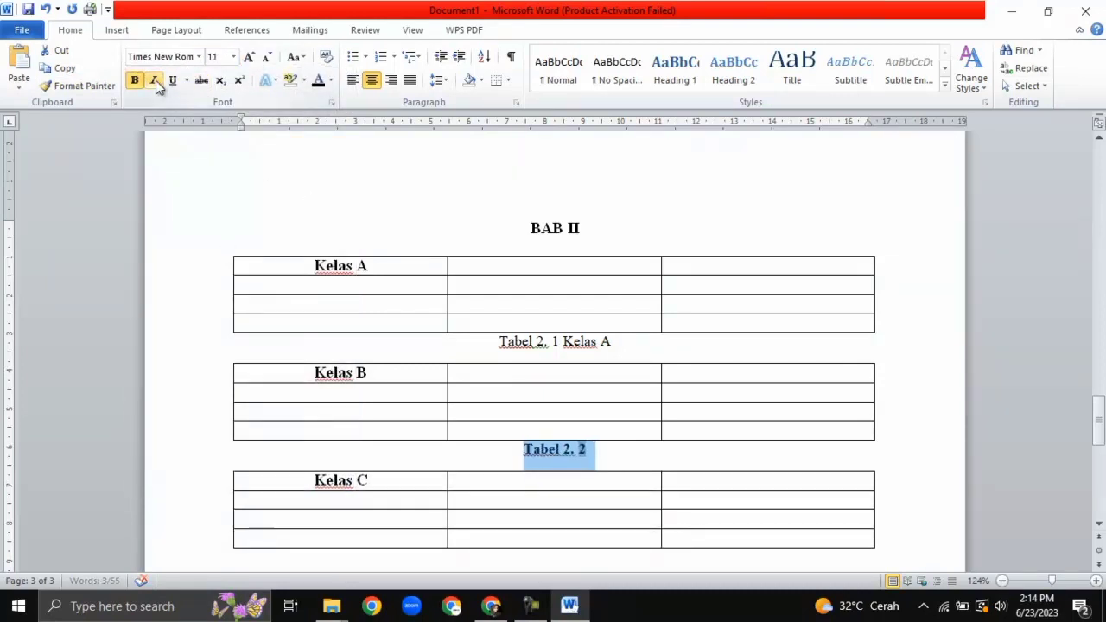
{"action": "left_click", "coordinate": [138, 81]}
{"action": "left_click", "coordinate": [617, 447]}
{"action": "type", "text": "Kelas B"}
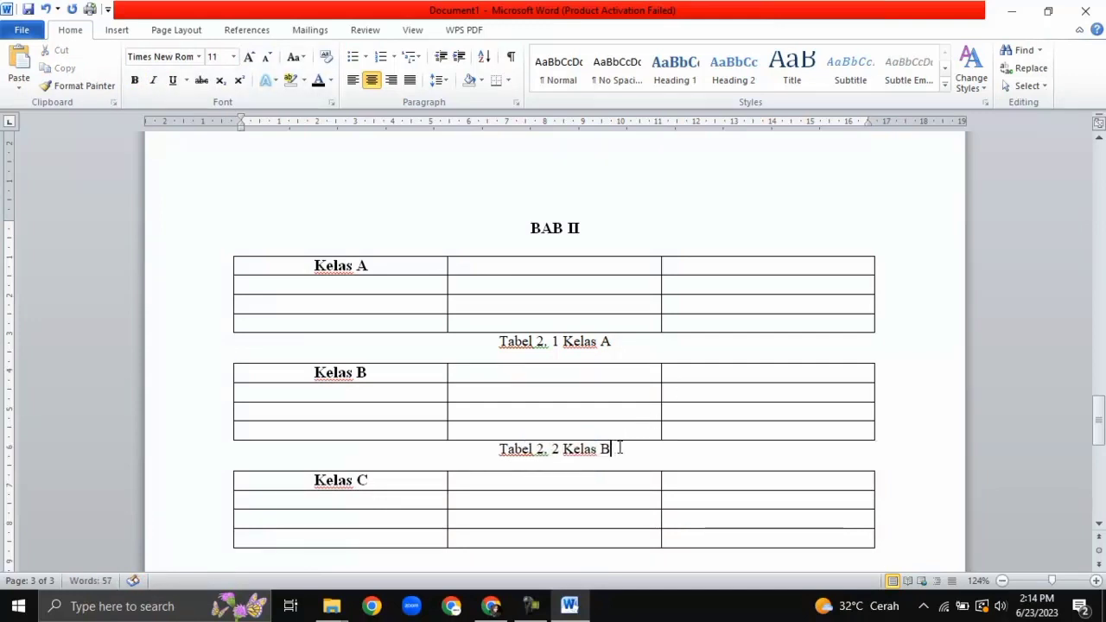
Insert a caption below the whole Kelas C table with the label "Tabel 2."
{"action": "scroll", "coordinate": [246, 364], "scroll_direction": "down", "scroll_amount": 2}
{"action": "right_click", "coordinate": [227, 369]}
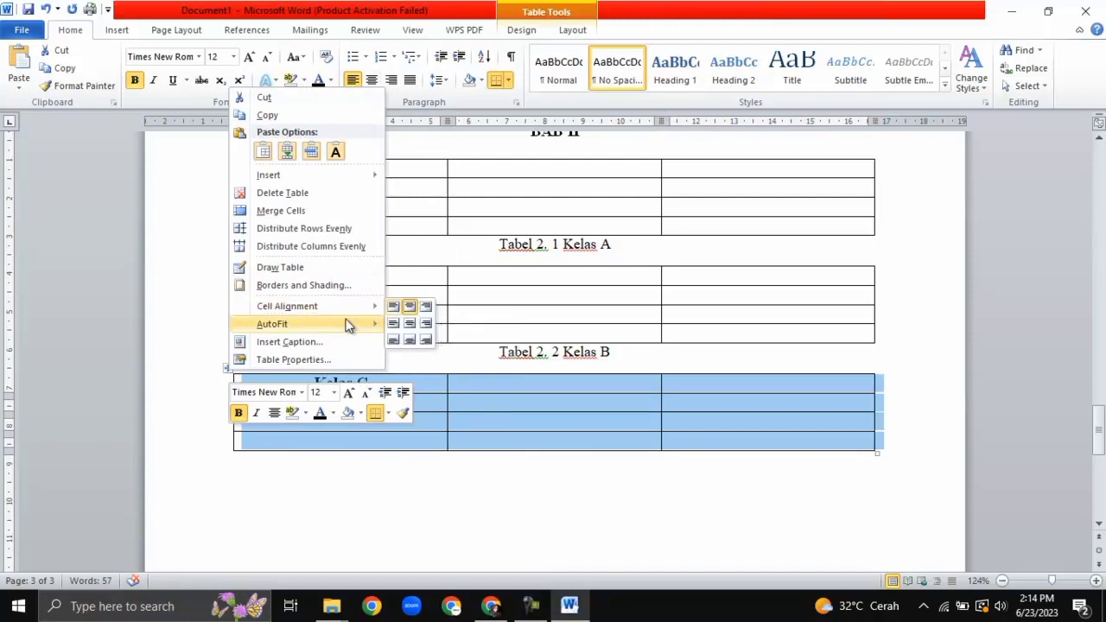
{"action": "left_click", "coordinate": [294, 342]}
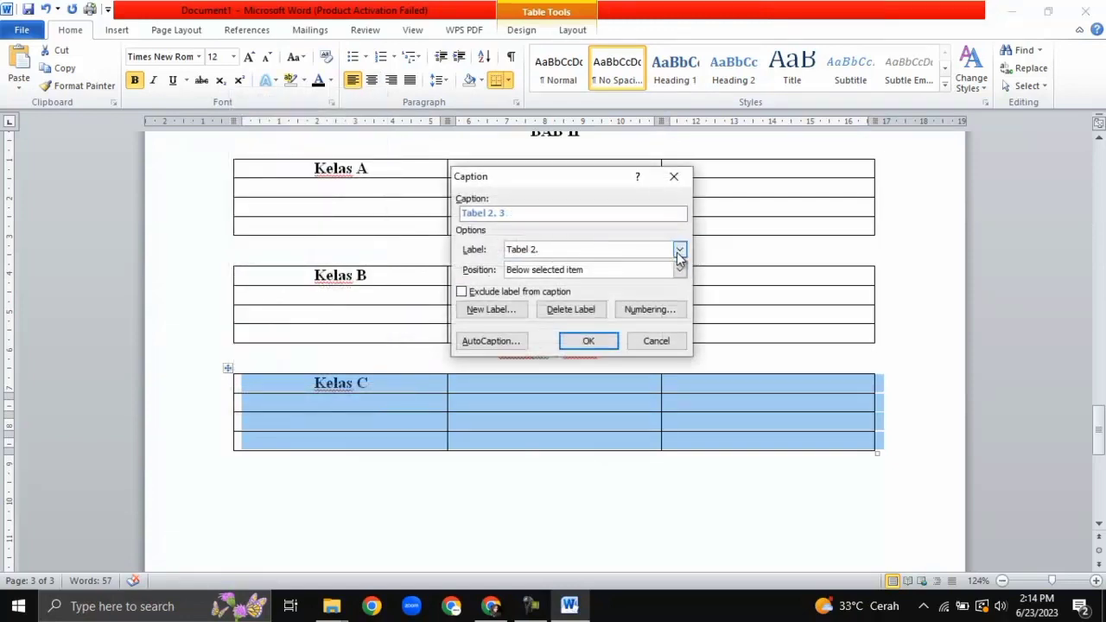
{"action": "left_click", "coordinate": [577, 342]}
Format the caption under the Kelas C table as centred, Times New Roman, size 11, black and not bold, and append the title Kelas C
{"action": "triple_click", "coordinate": [292, 459]}
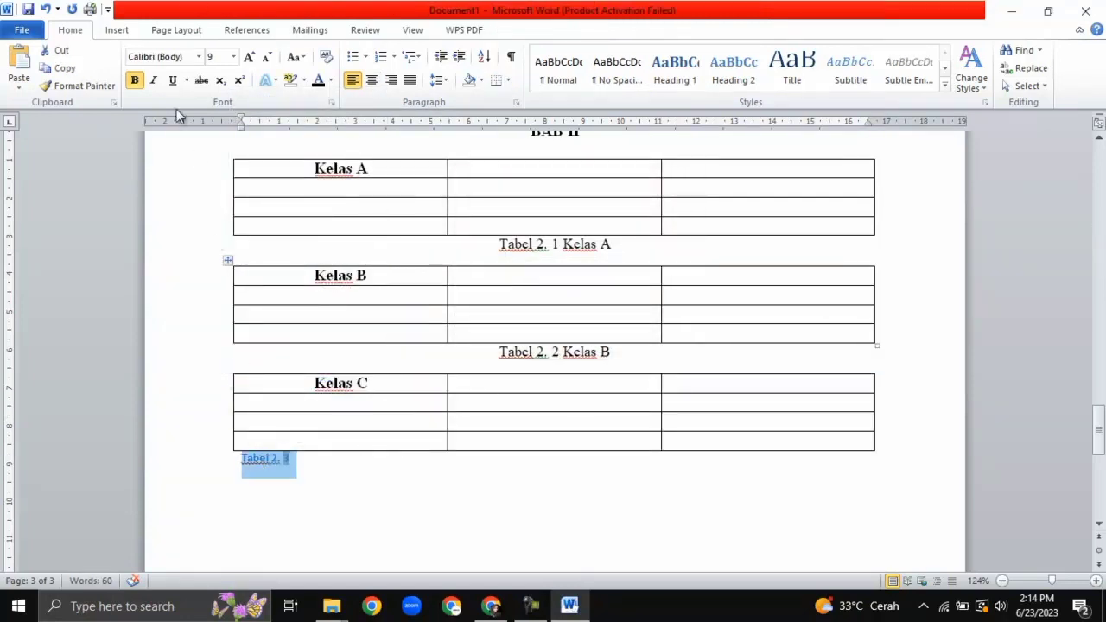
{"action": "left_click", "coordinate": [371, 80]}
{"action": "left_click", "coordinate": [134, 79]}
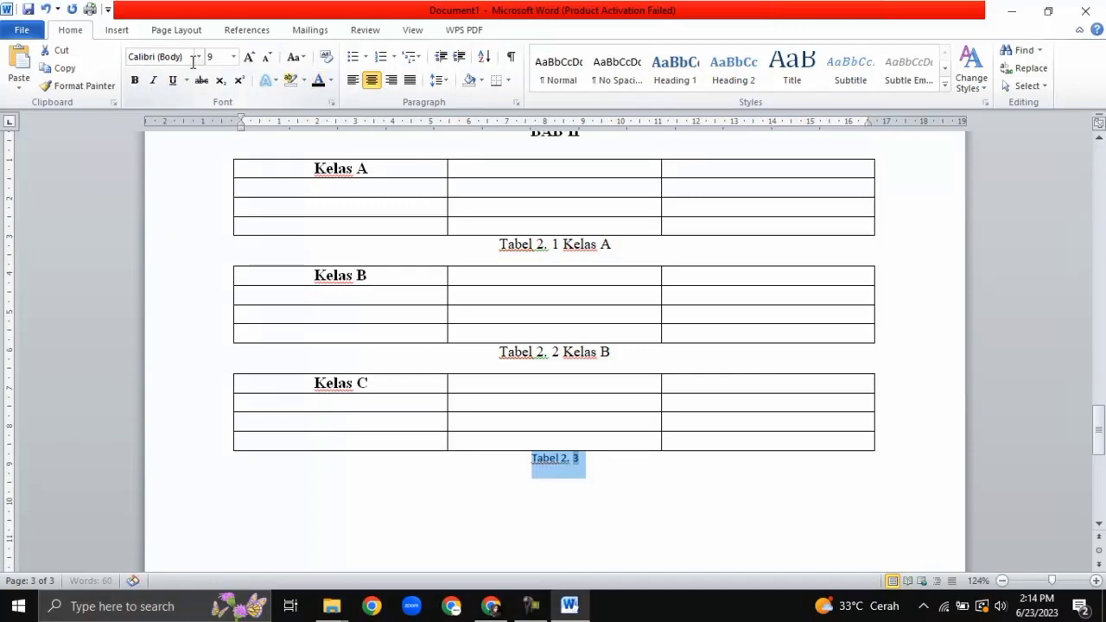
{"action": "left_click", "coordinate": [198, 56]}
{"action": "left_click", "coordinate": [185, 145]}
{"action": "left_click", "coordinate": [247, 56]}
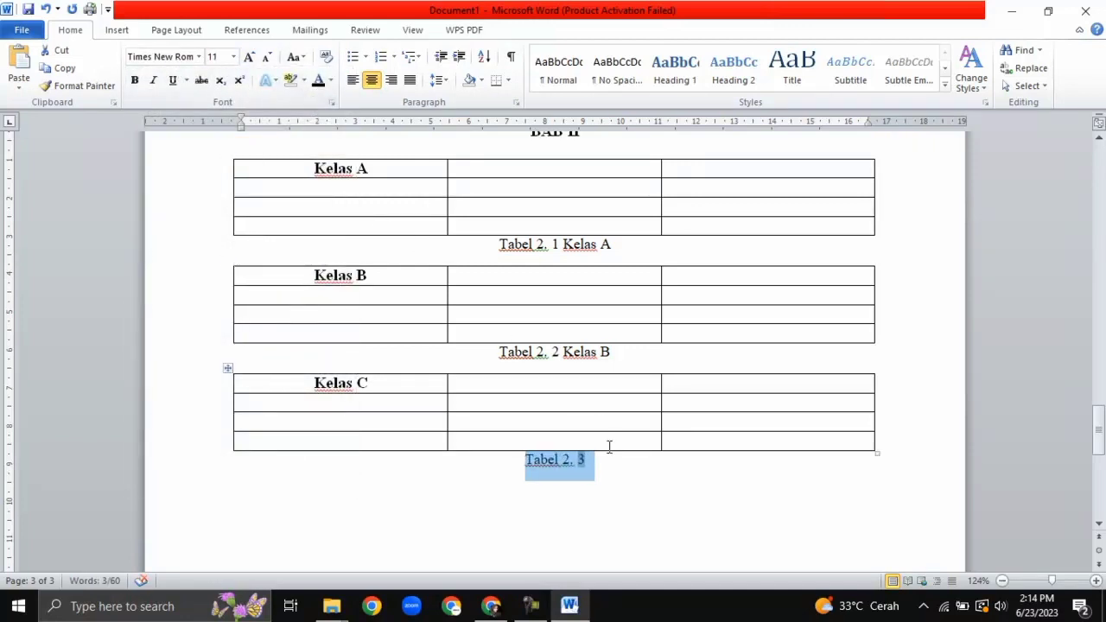
{"action": "left_click", "coordinate": [619, 471]}
{"action": "type", "text": "Kelas C"}
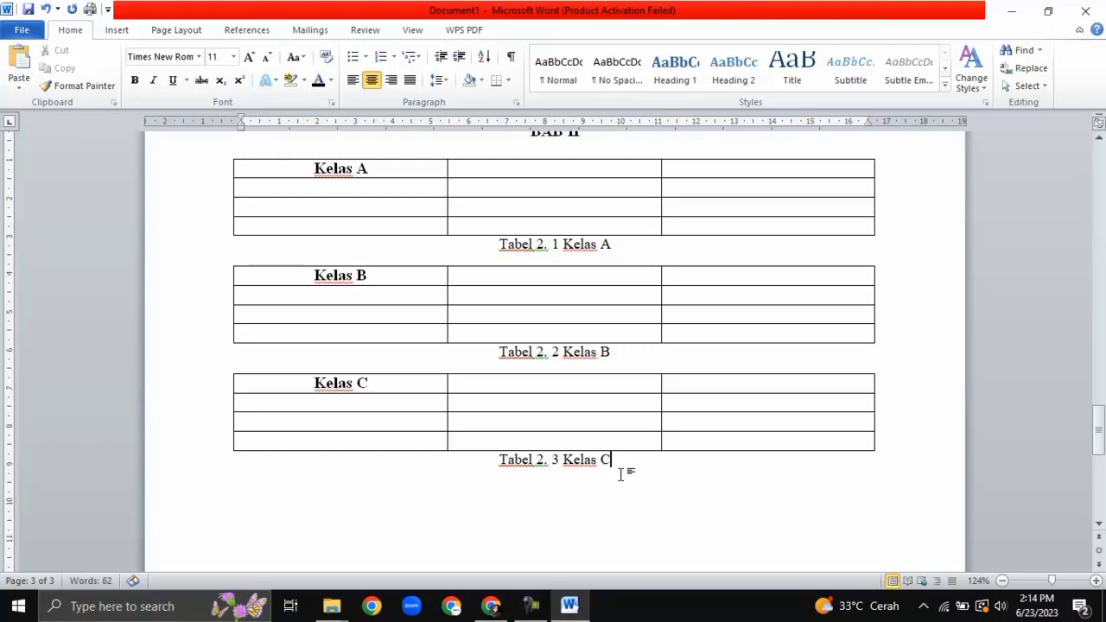
Place the insertion point on the line below the DAFTAR TABEL heading on the first page
{"action": "scroll", "coordinate": [610, 487], "scroll_direction": "down", "scroll_amount": 6}
{"action": "scroll", "coordinate": [609, 489], "scroll_direction": "up", "scroll_amount": 3}
{"action": "scroll", "coordinate": [609, 488], "scroll_direction": "up", "scroll_amount": 5}
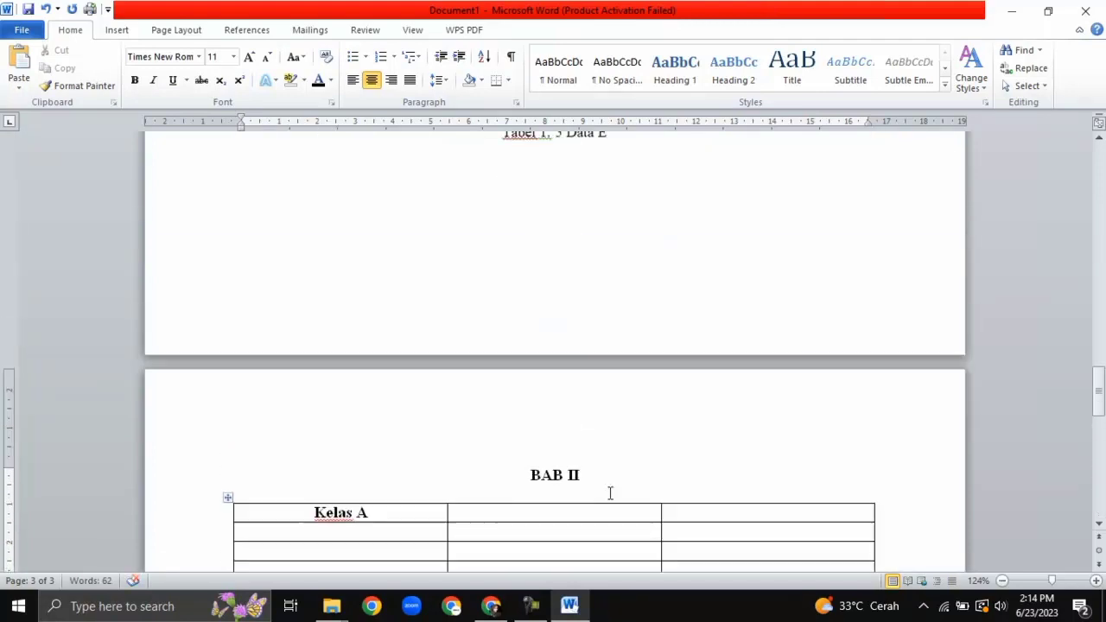
{"action": "scroll", "coordinate": [609, 493], "scroll_direction": "down", "scroll_amount": 4}
{"action": "scroll", "coordinate": [610, 493], "scroll_direction": "up", "scroll_amount": 15}
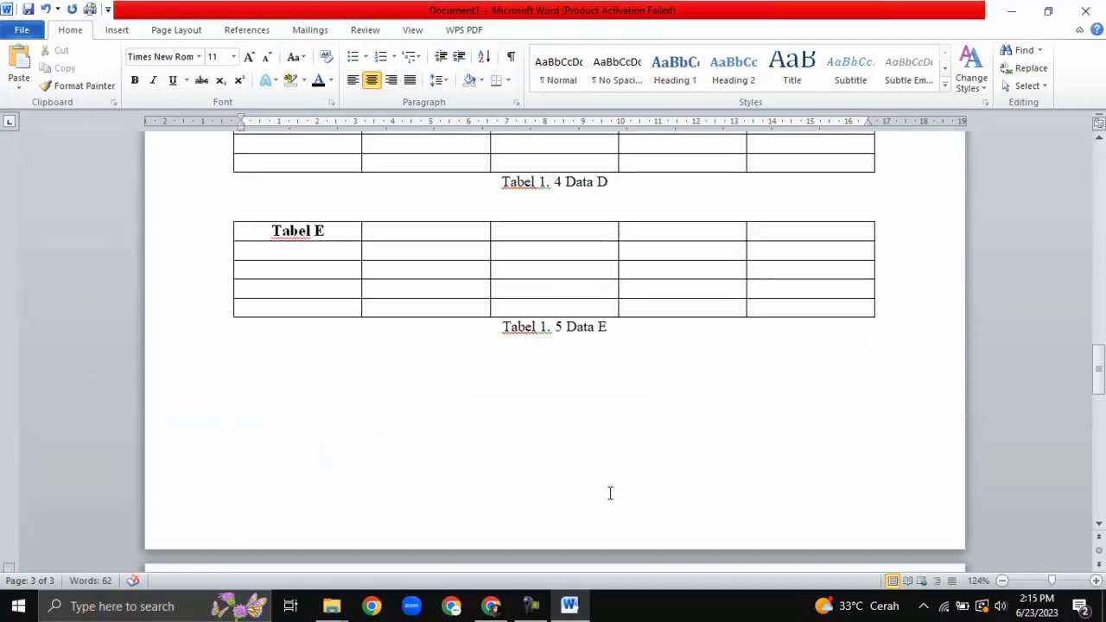
{"action": "scroll", "coordinate": [611, 494], "scroll_direction": "up", "scroll_amount": 10}
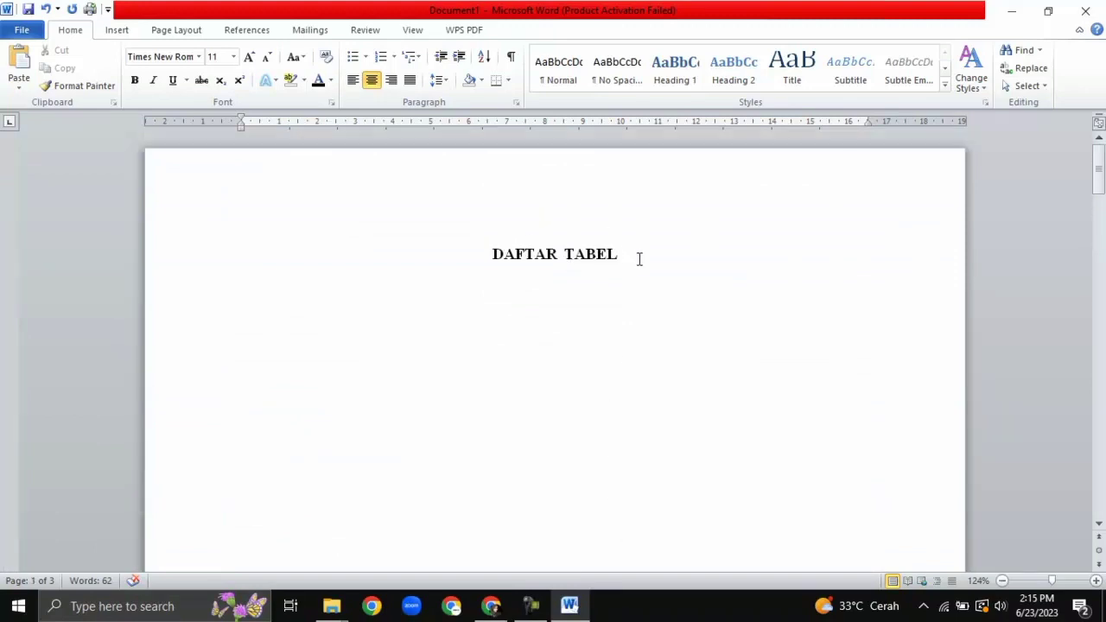
{"action": "left_click", "coordinate": [639, 259]}
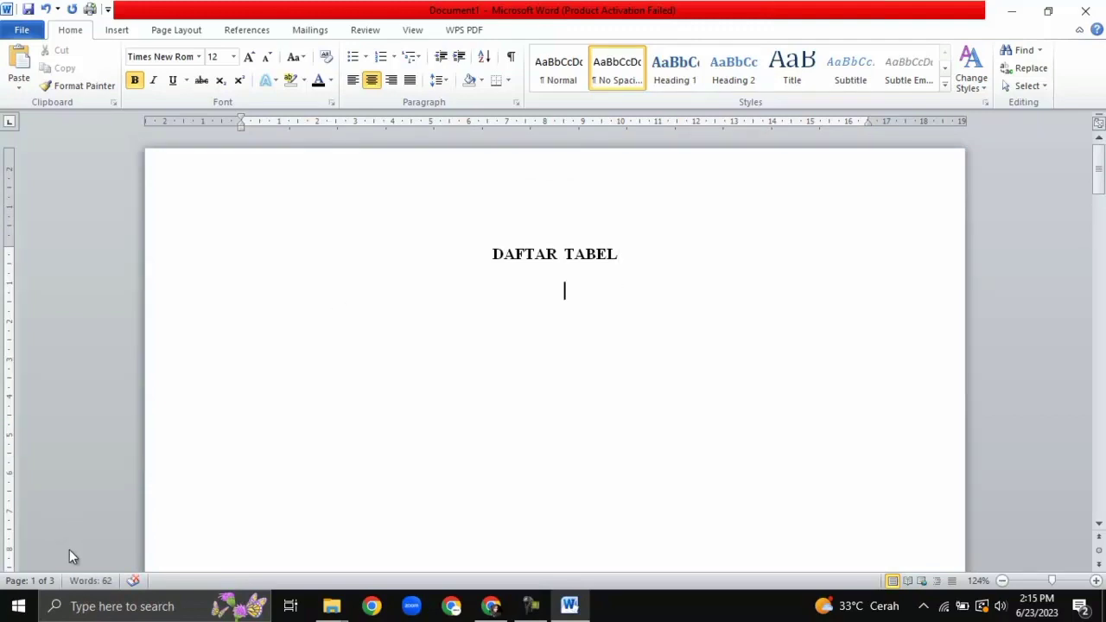
Insert a centred page number at the bottom of the pages using the Plain Number 2 design
{"action": "scroll", "coordinate": [728, 438], "scroll_direction": "down", "scroll_amount": 10}
{"action": "scroll", "coordinate": [729, 438], "scroll_direction": "down", "scroll_amount": 2}
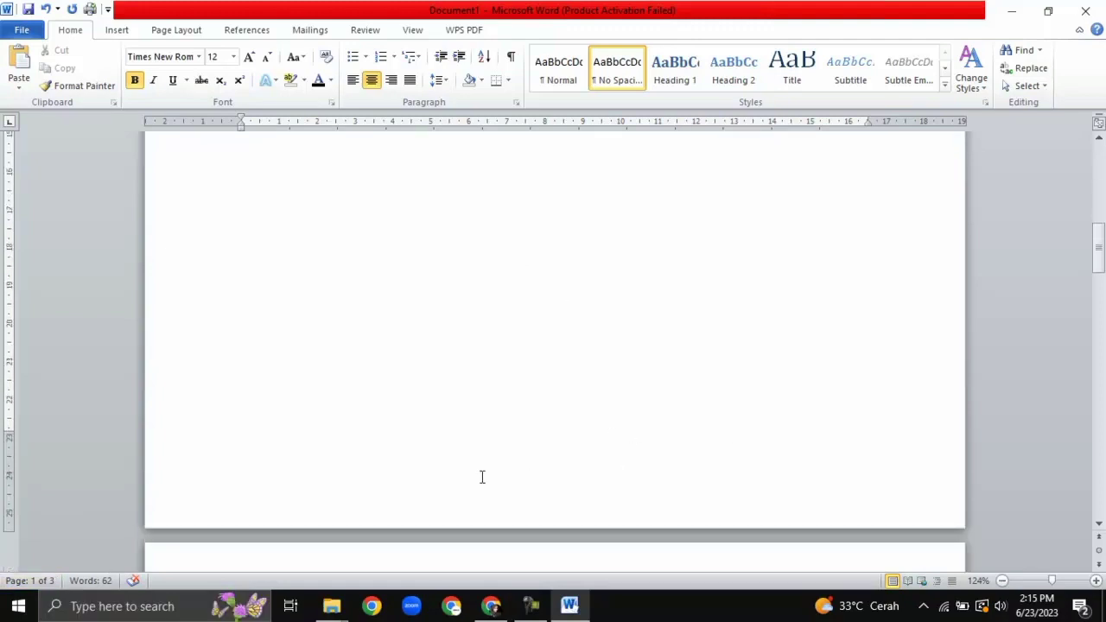
{"action": "scroll", "coordinate": [553, 501], "scroll_direction": "up", "scroll_amount": 12}
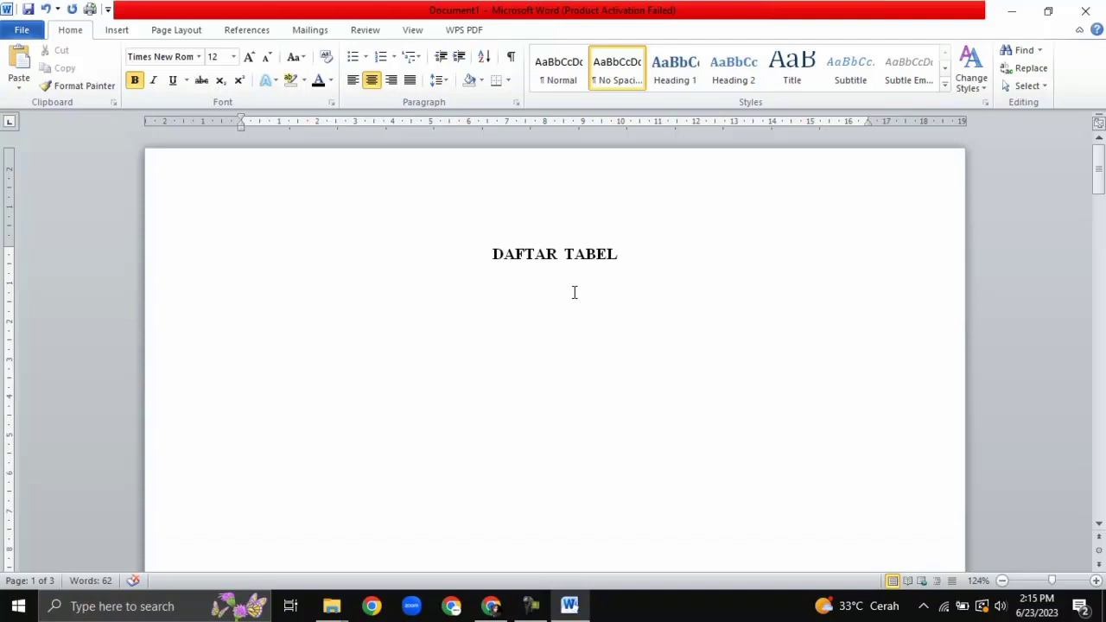
{"action": "left_click", "coordinate": [177, 32]}
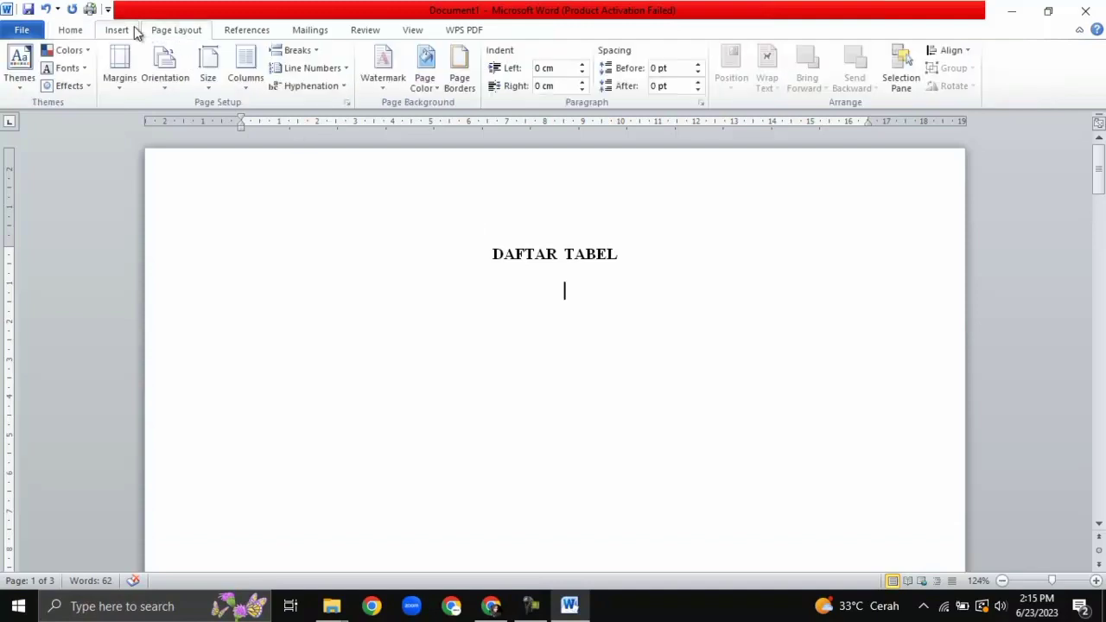
{"action": "left_click", "coordinate": [121, 29]}
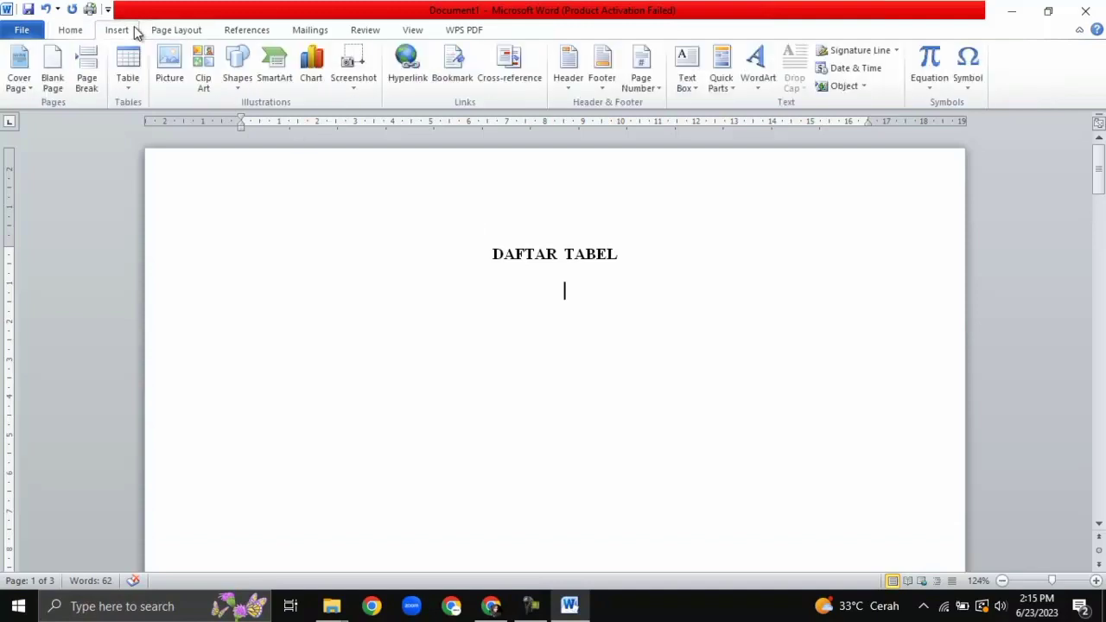
{"action": "left_click", "coordinate": [648, 76]}
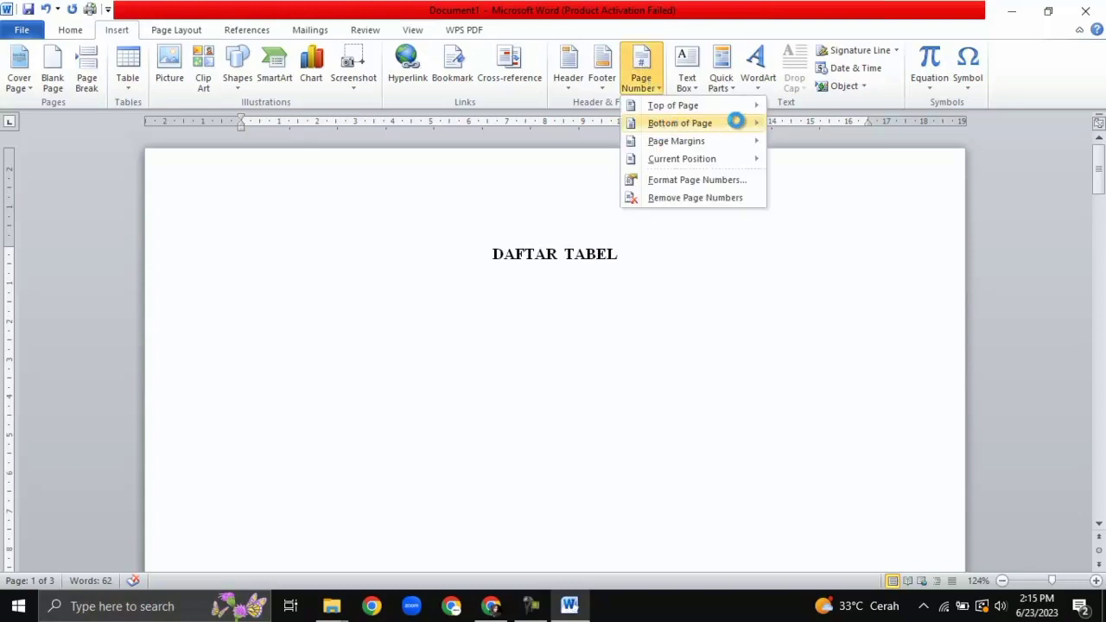
{"action": "mouse_move", "coordinate": [730, 125]}
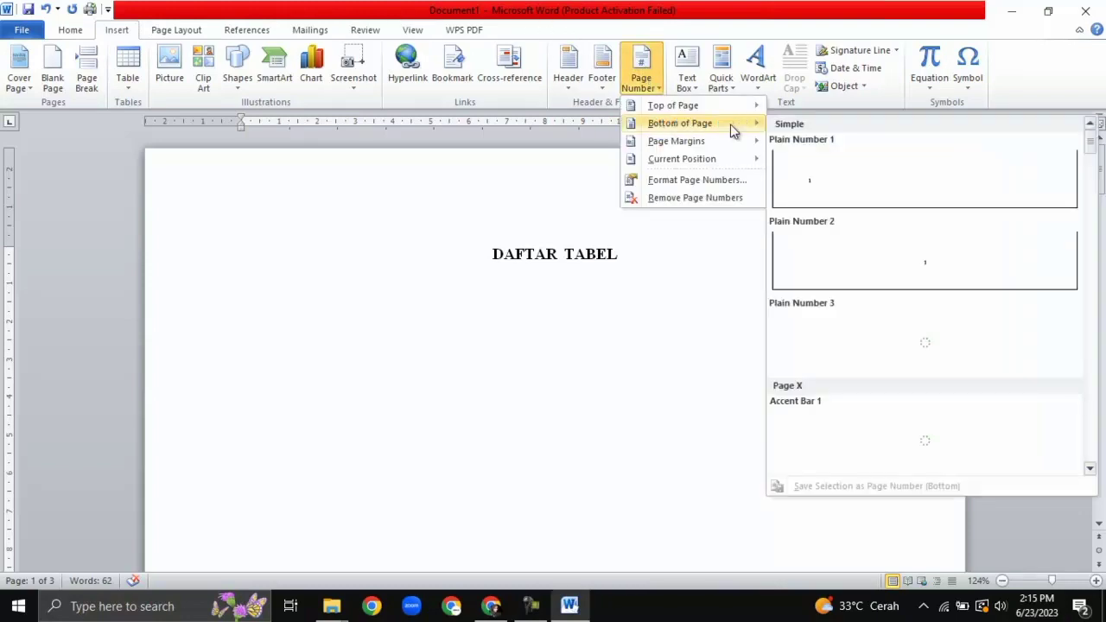
{"action": "left_click", "coordinate": [974, 275]}
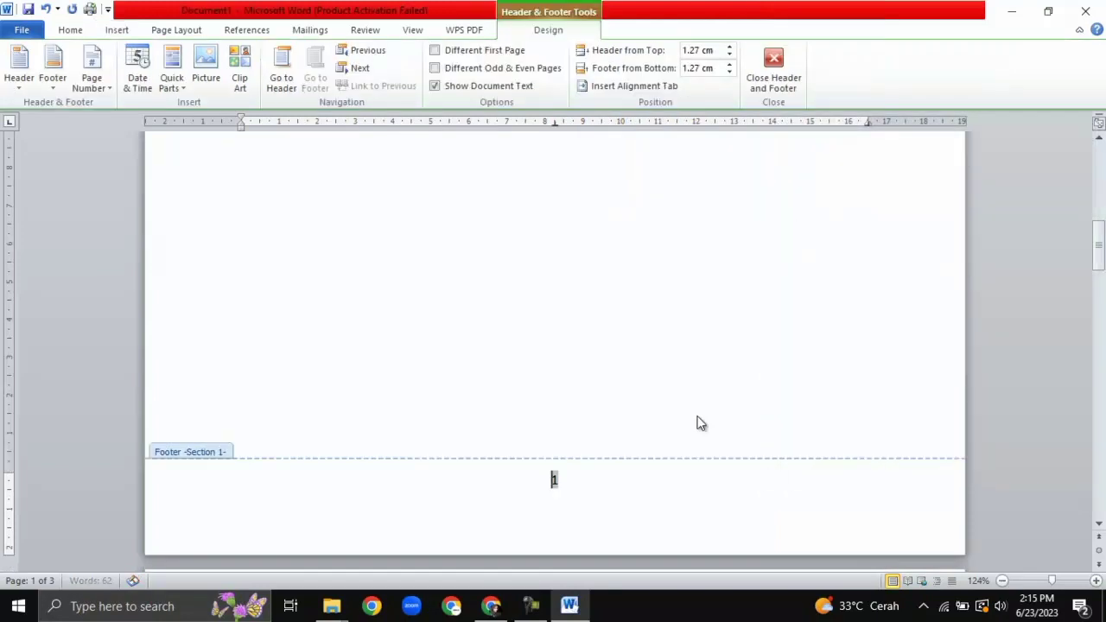
Set the footer page number's font size to 12 and leave footer editing
{"action": "double_click", "coordinate": [554, 479]}
{"action": "left_click", "coordinate": [69, 29]}
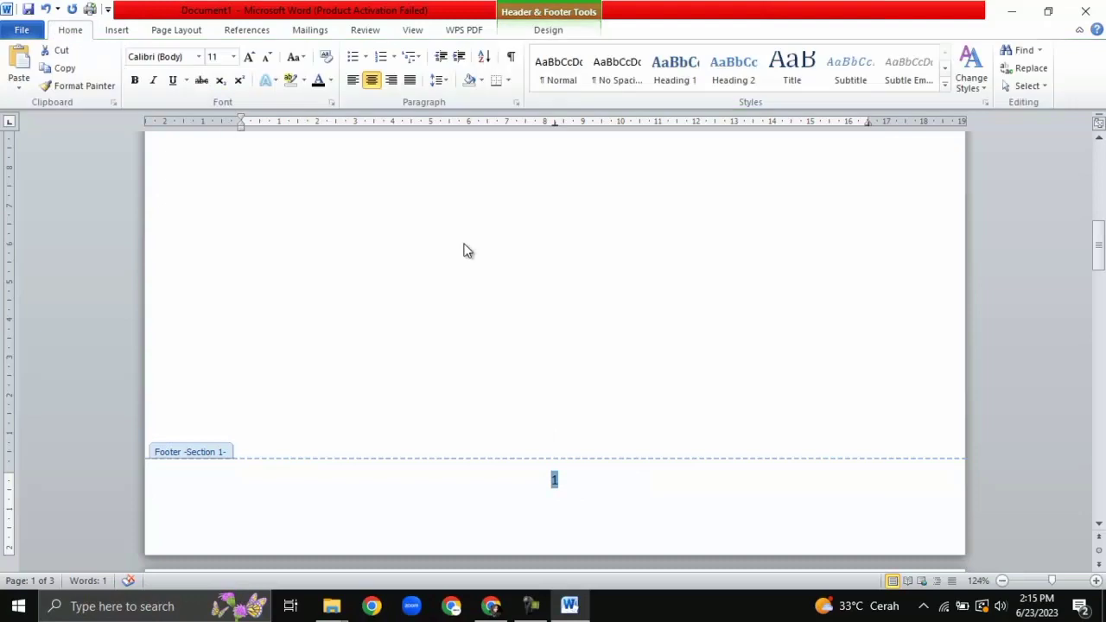
{"action": "left_click", "coordinate": [247, 58]}
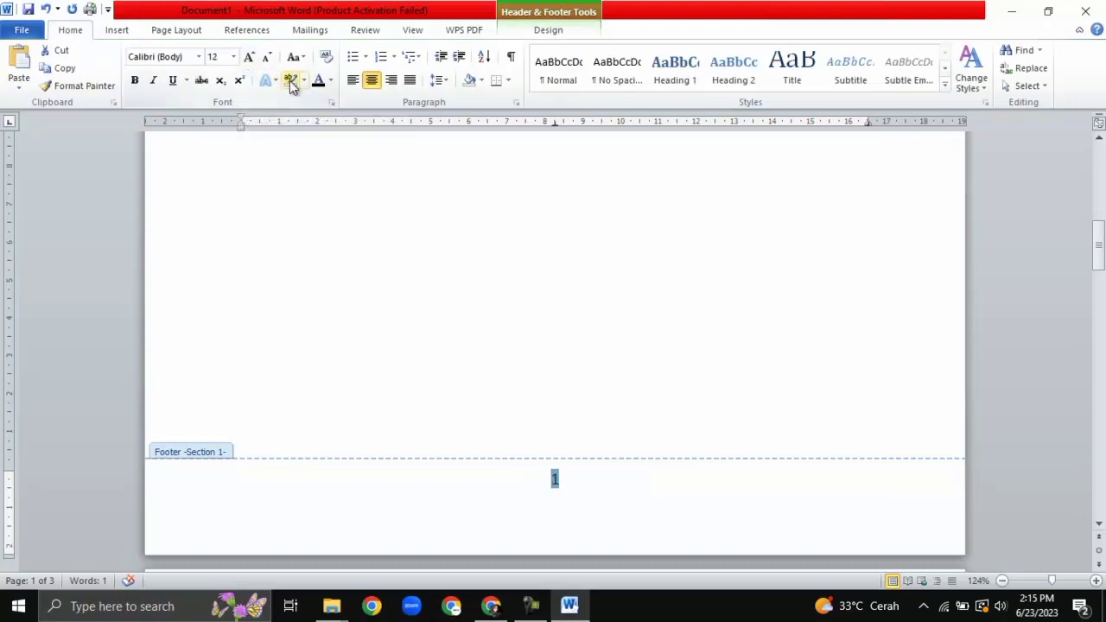
{"action": "left_click", "coordinate": [654, 499]}
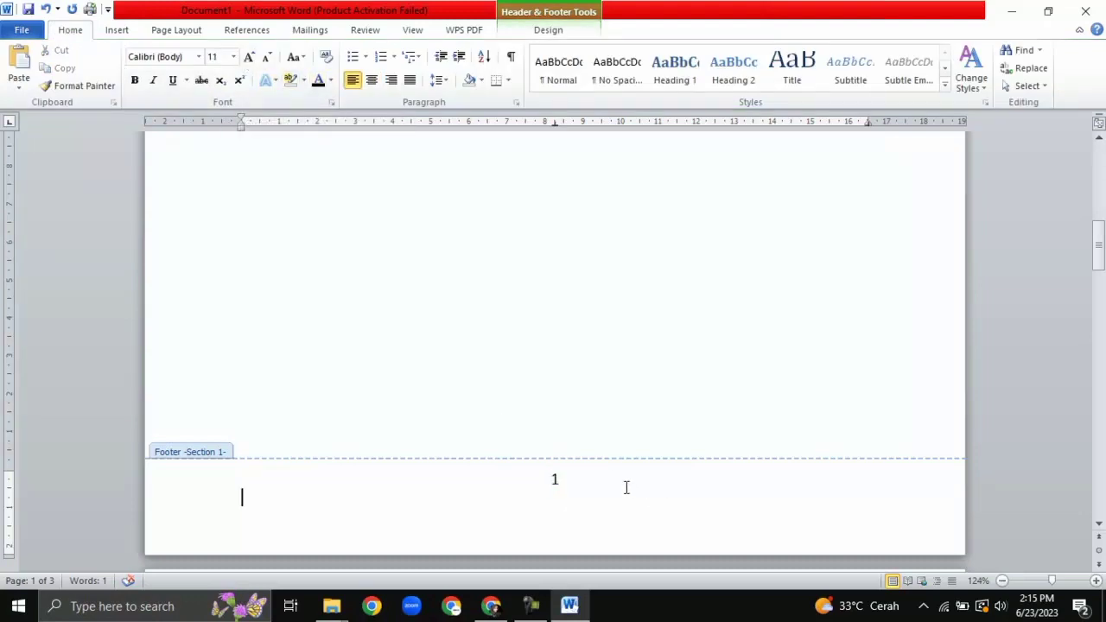
{"action": "scroll", "coordinate": [578, 458], "scroll_direction": "down", "scroll_amount": 5}
{"action": "scroll", "coordinate": [585, 471], "scroll_direction": "down", "scroll_amount": 15}
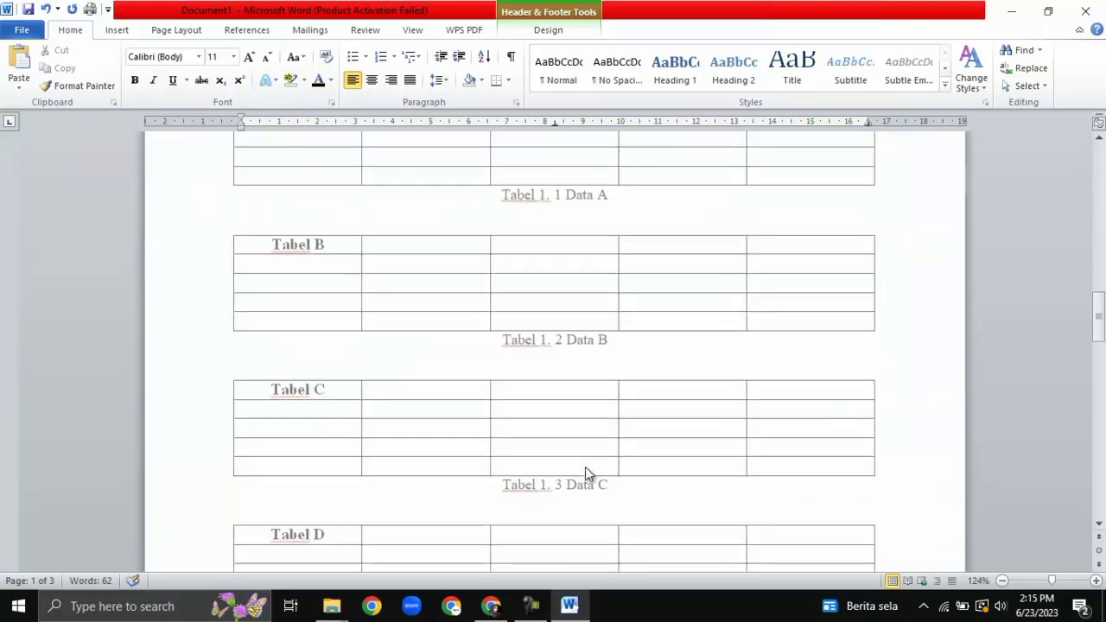
{"action": "scroll", "coordinate": [581, 404], "scroll_direction": "down", "scroll_amount": 12}
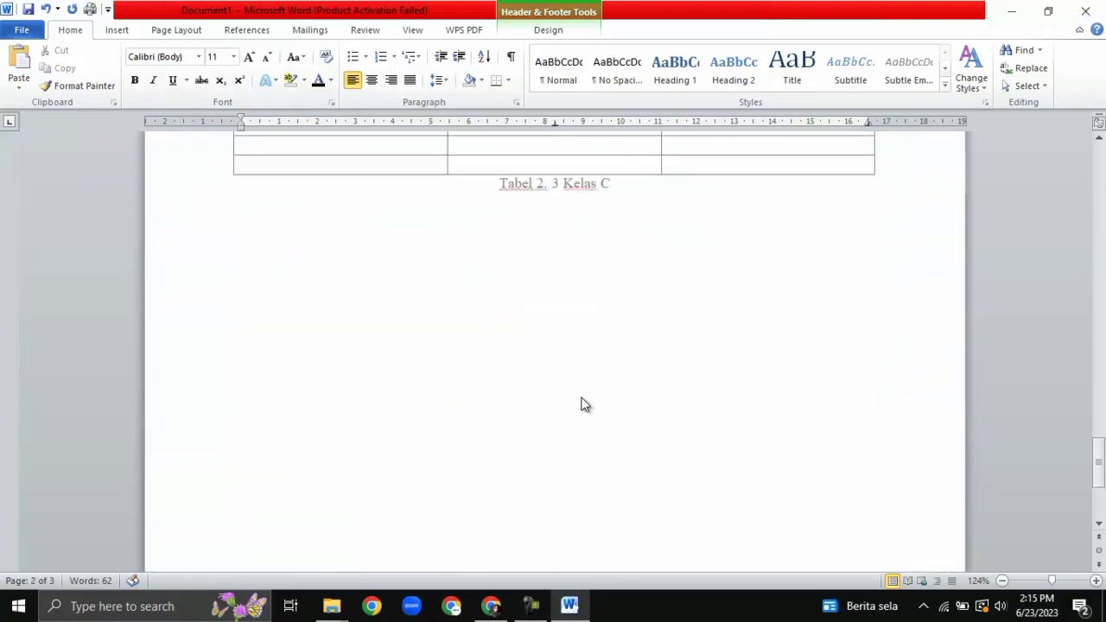
{"action": "key", "text": "Escape"}
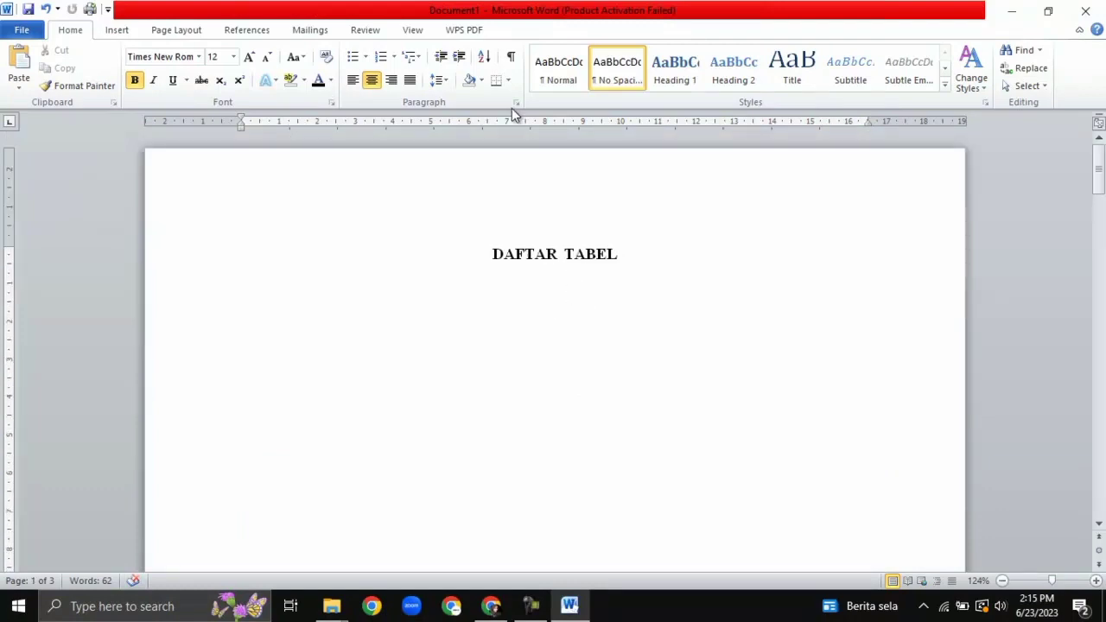
Insert an automatic list of tables under the DAFTAR TABEL heading using the caption label Tabel 1
{"action": "left_click", "coordinate": [249, 31]}
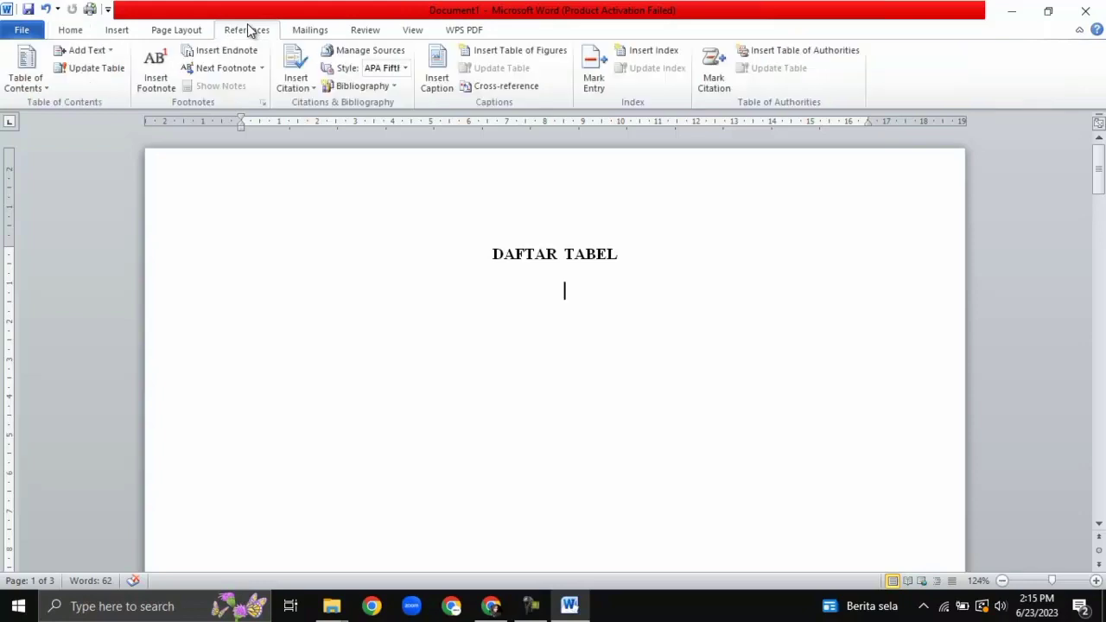
{"action": "left_click", "coordinate": [519, 52]}
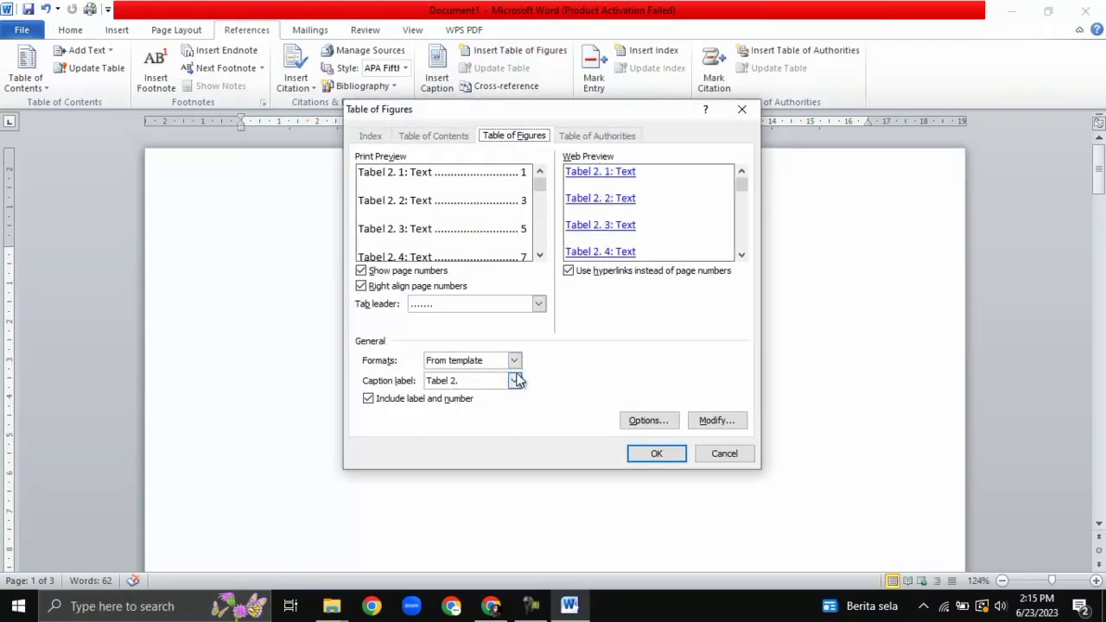
{"action": "left_click", "coordinate": [515, 381]}
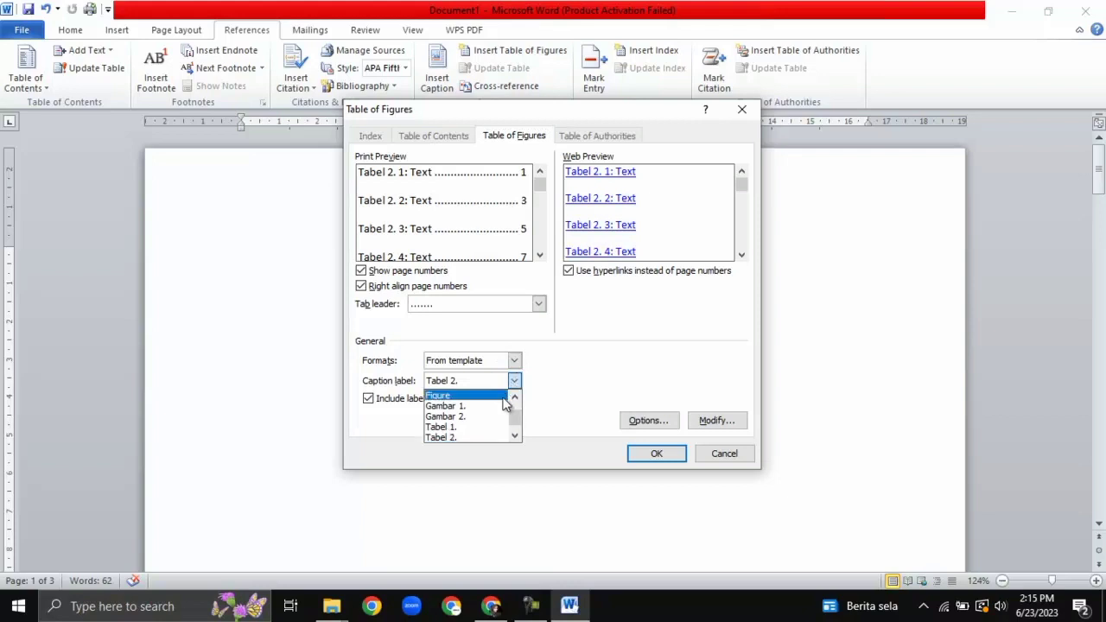
{"action": "left_click", "coordinate": [487, 427]}
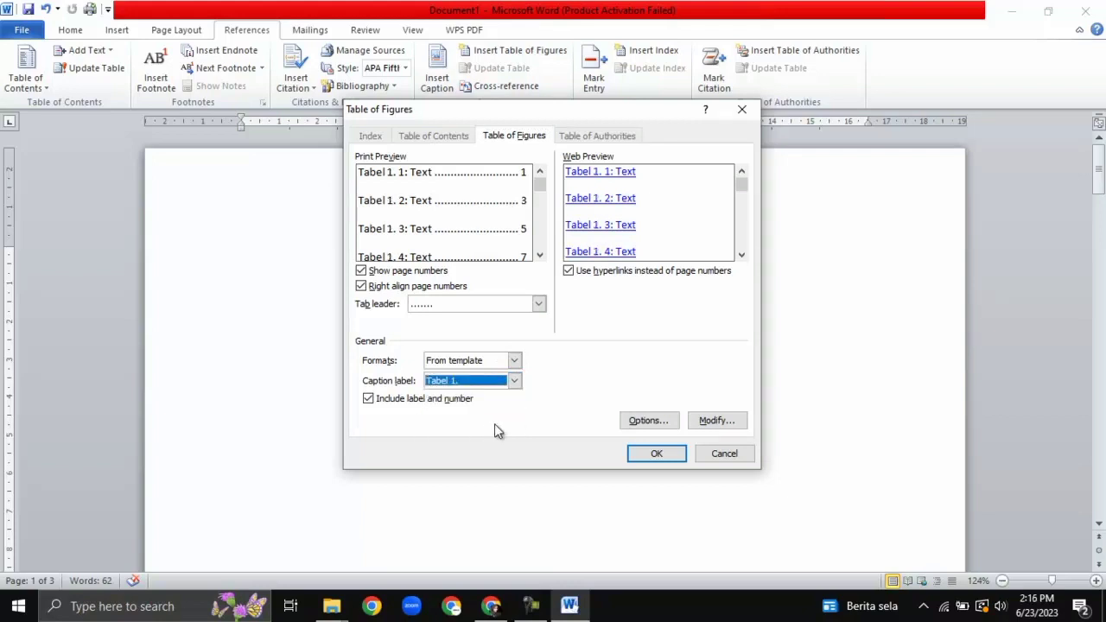
{"action": "left_click", "coordinate": [658, 452]}
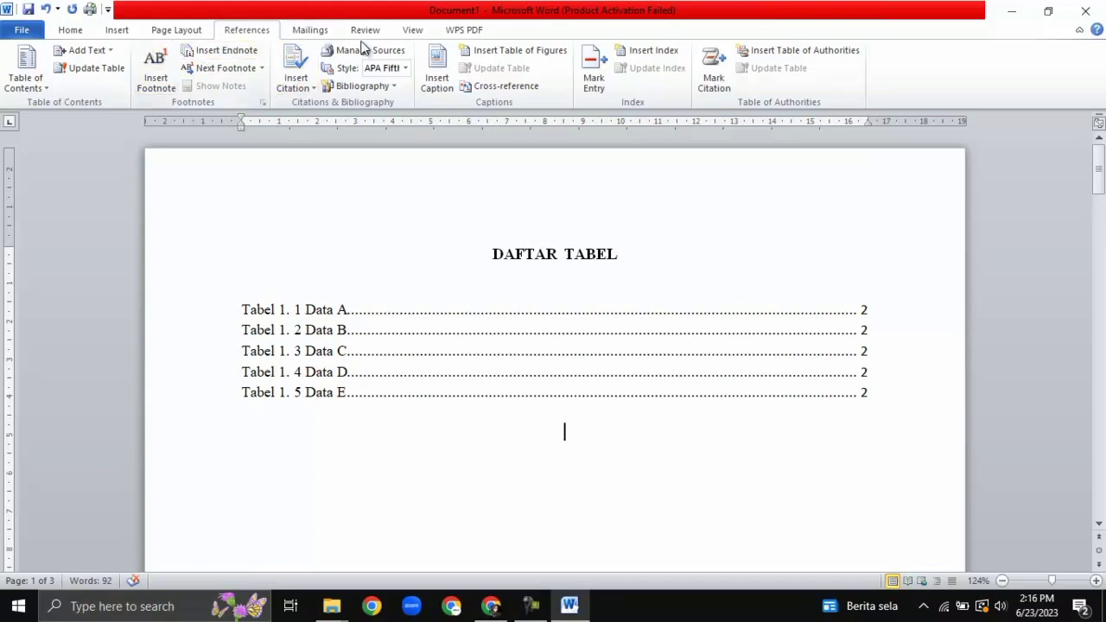
Insert a second automatic list below the Tabel 1. entries using the caption label Tabel 2
{"action": "left_click", "coordinate": [515, 52]}
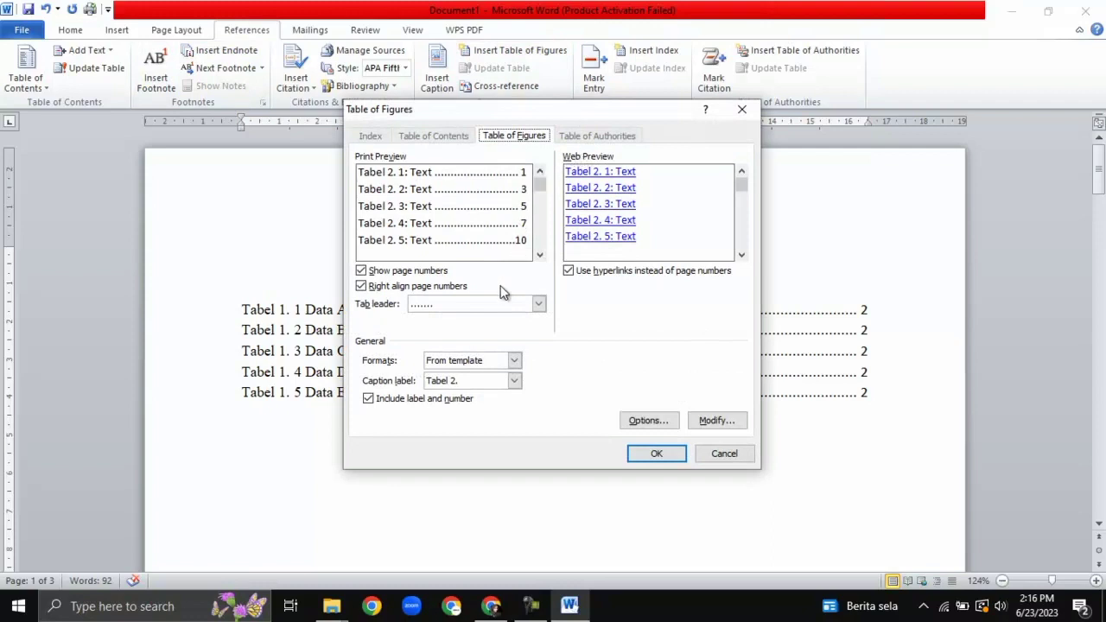
{"action": "left_click", "coordinate": [515, 381]}
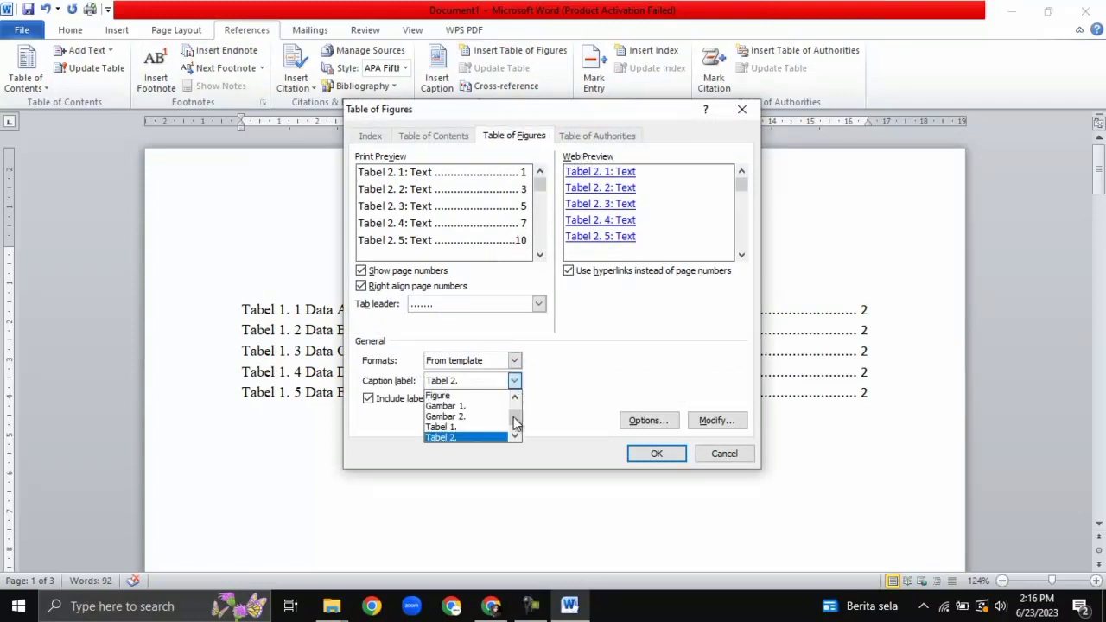
{"action": "left_click", "coordinate": [494, 436]}
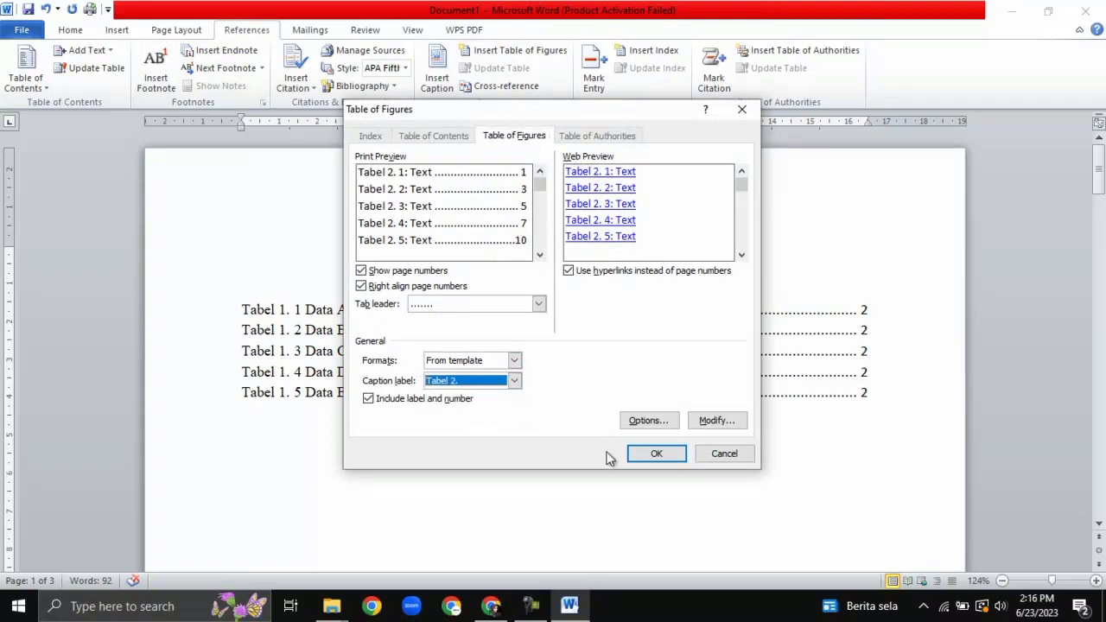
{"action": "left_click", "coordinate": [657, 455]}
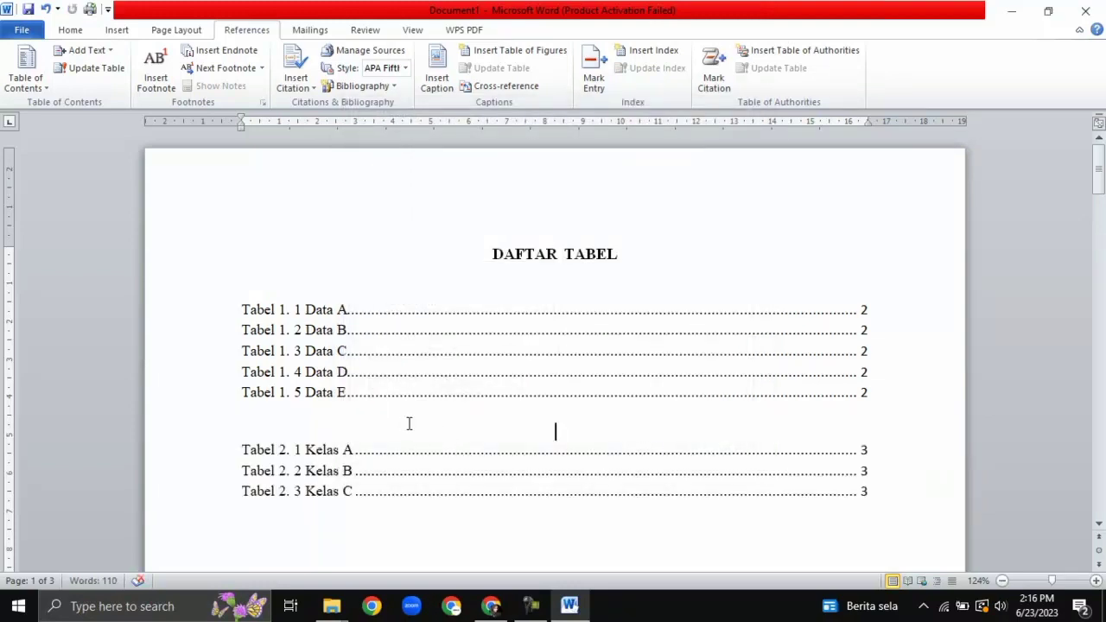
Delete the empty line between the Tabel 1. and Tabel 2. lists so the entries form one continuous list
{"action": "left_click", "coordinate": [884, 393]}
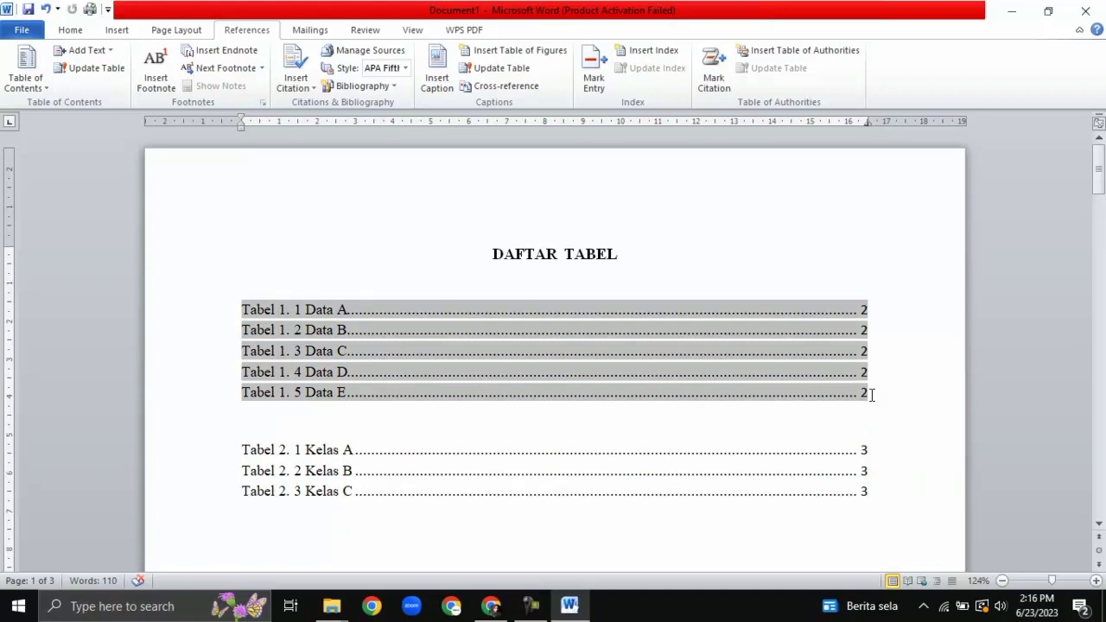
{"action": "key", "text": "Down"}
{"action": "key", "text": "Delete"}
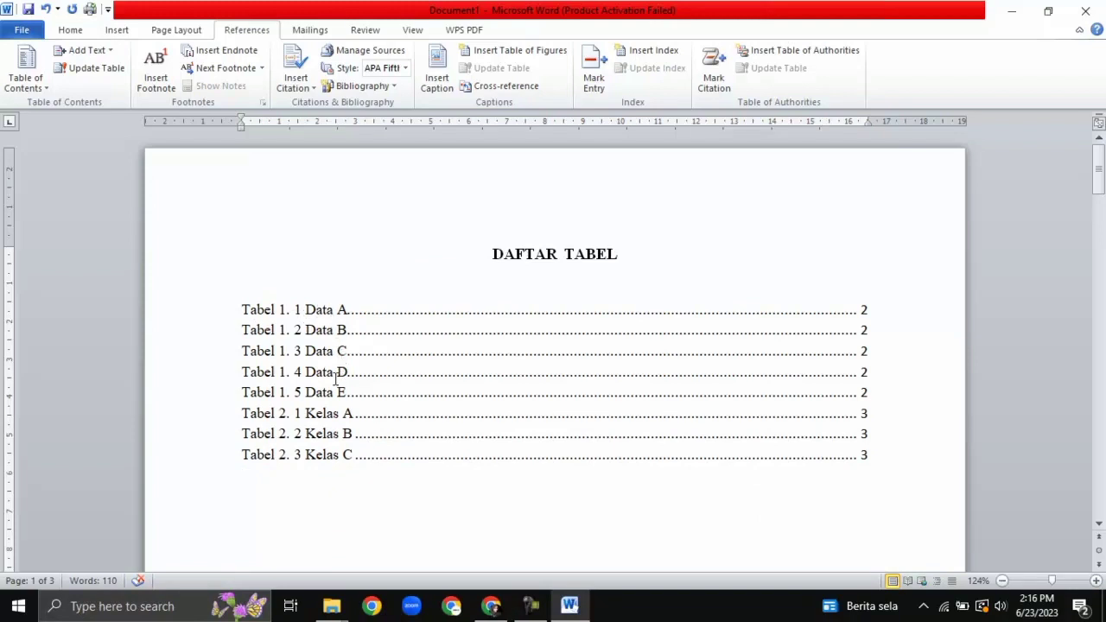
{"action": "scroll", "coordinate": [302, 301], "scroll_direction": "down", "scroll_amount": 7}
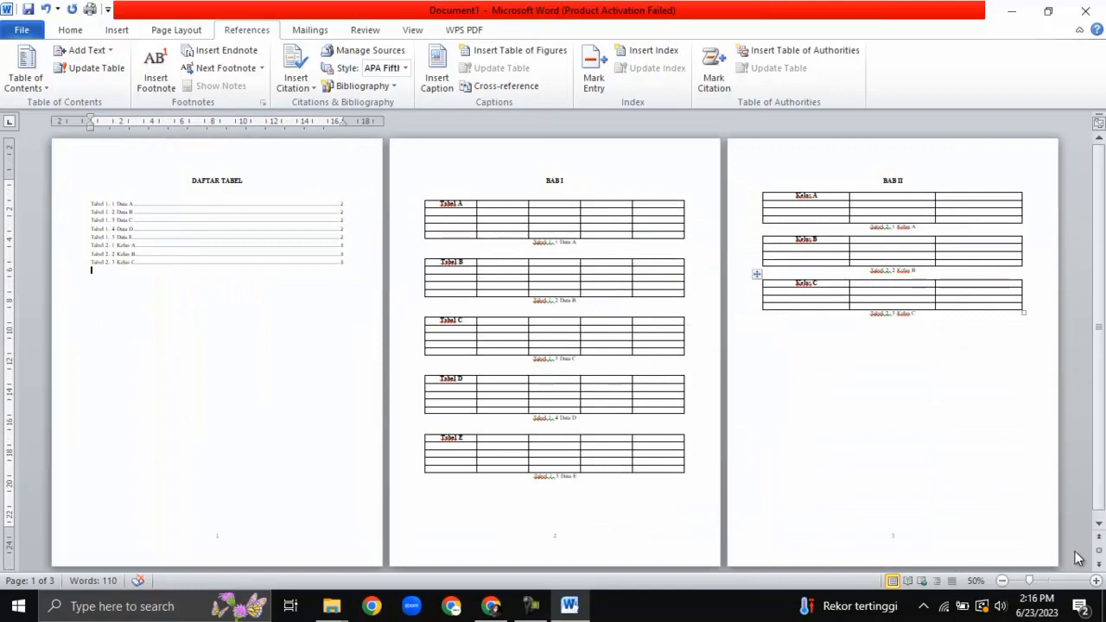
{"action": "left_click", "coordinate": [1045, 584]}
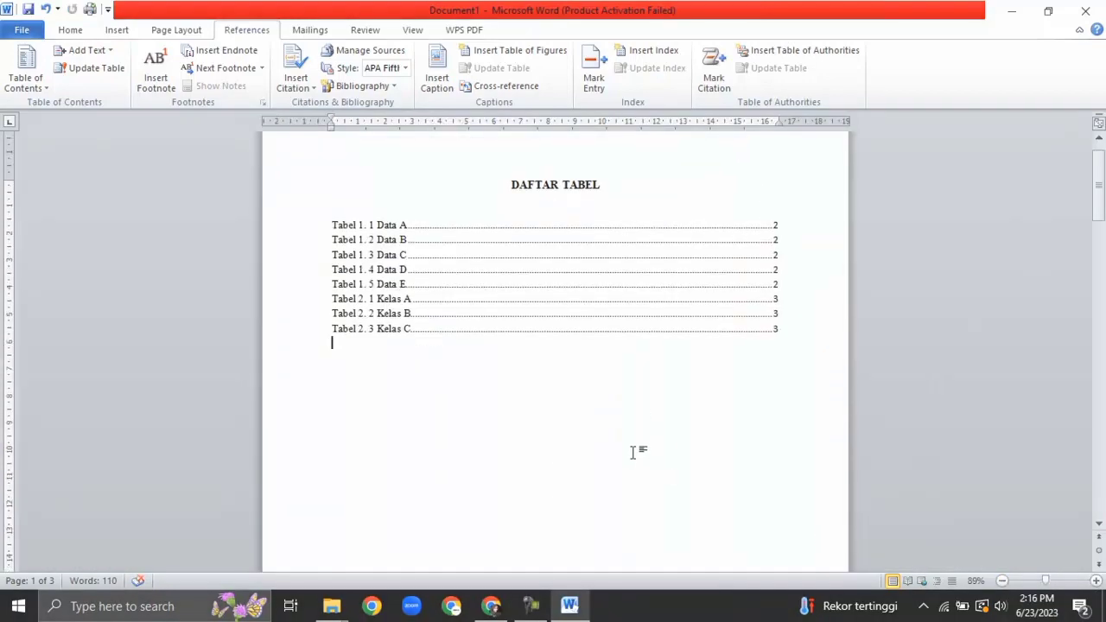